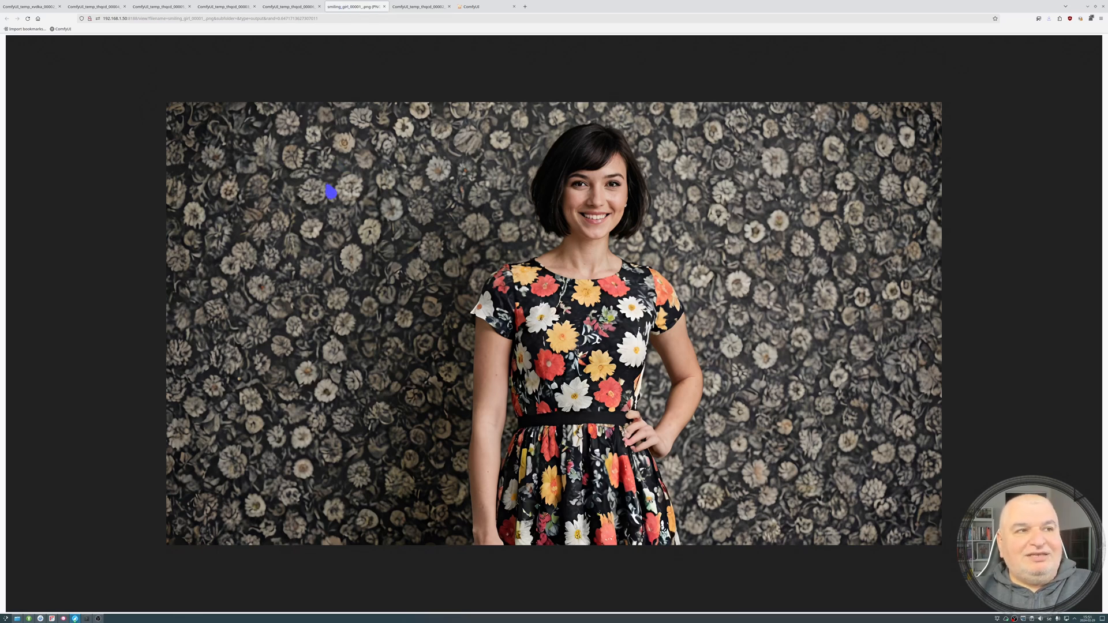
Switch to the ComfyUI workflow page and clear the existing workflow from the canvas.
left_click(413, 11)
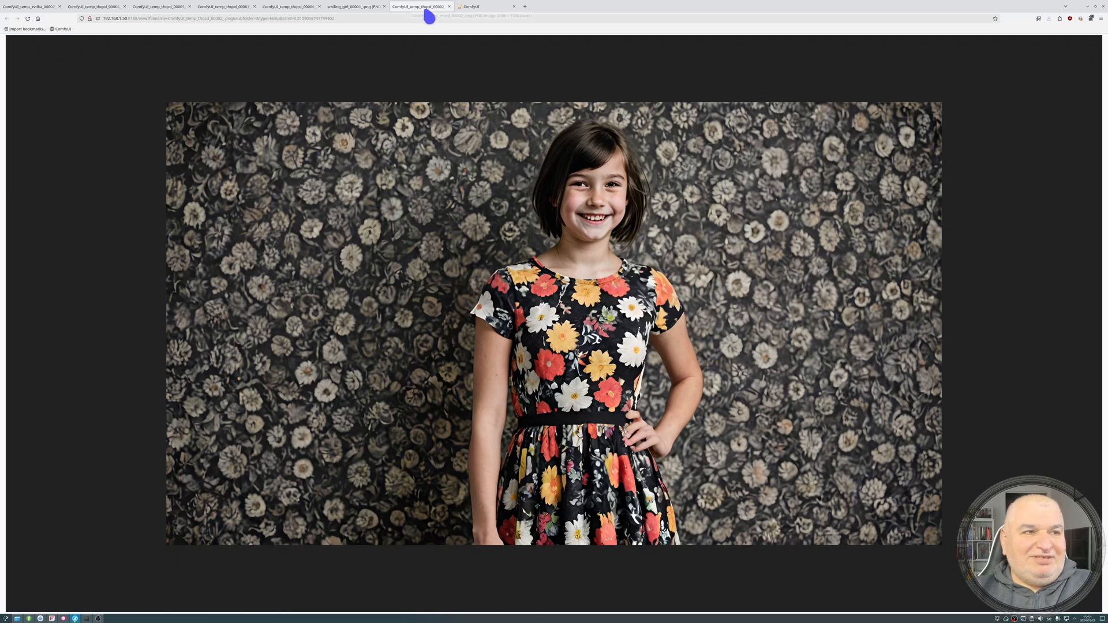
left_click(492, 16)
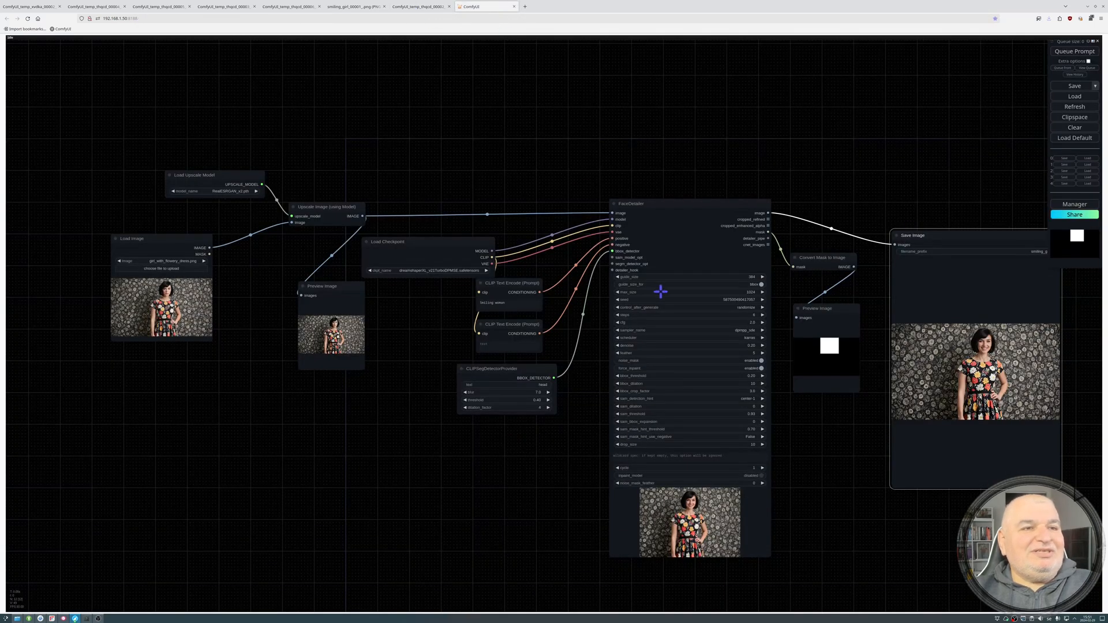
left_click(1075, 128)
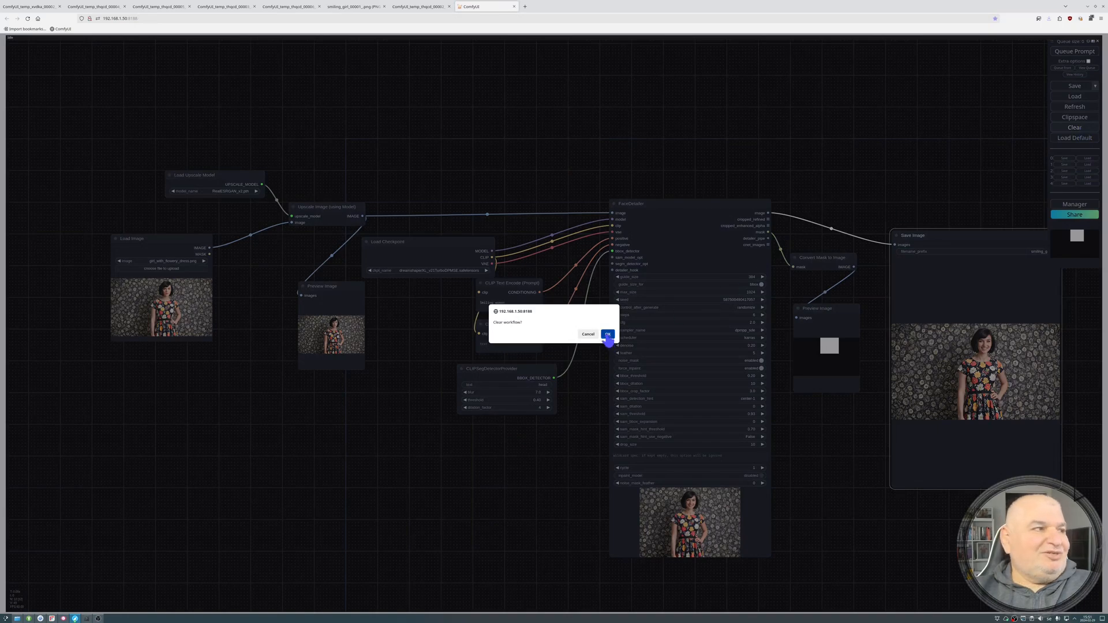
left_click(610, 339)
Add a Load Image node and choose girl_with_flowery_dress.png as its image.
double_click(175, 205)
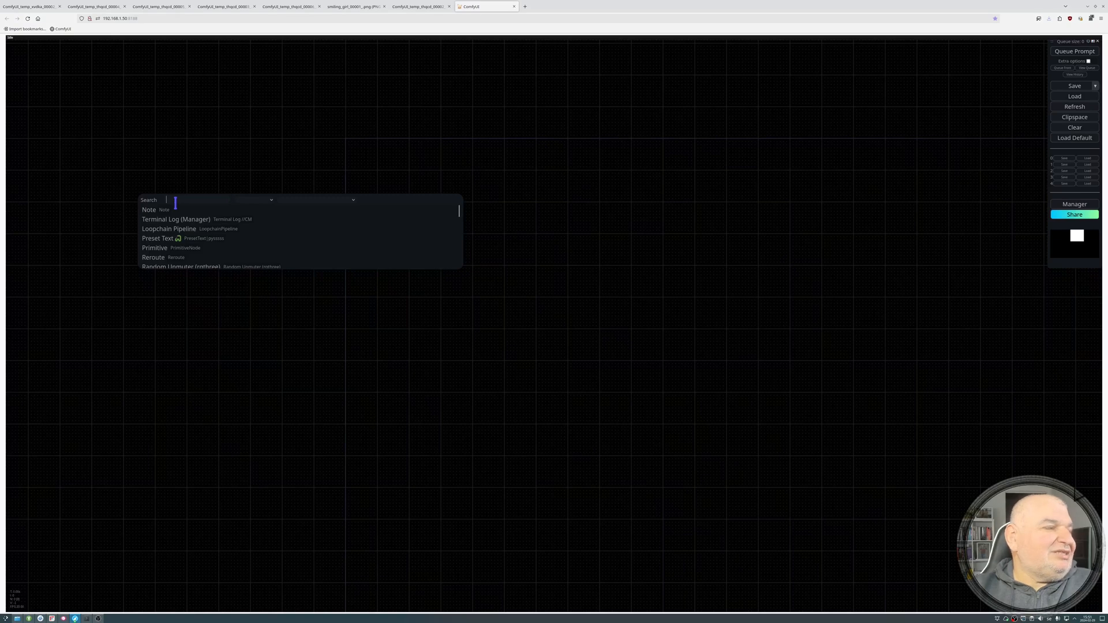
type("load")
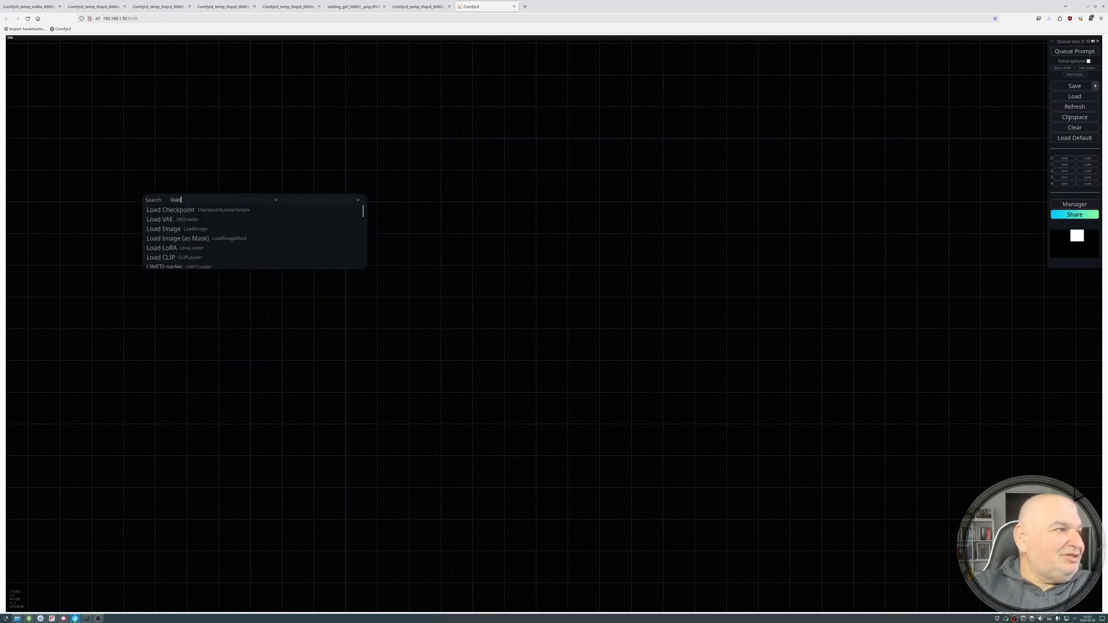
left_click(166, 229)
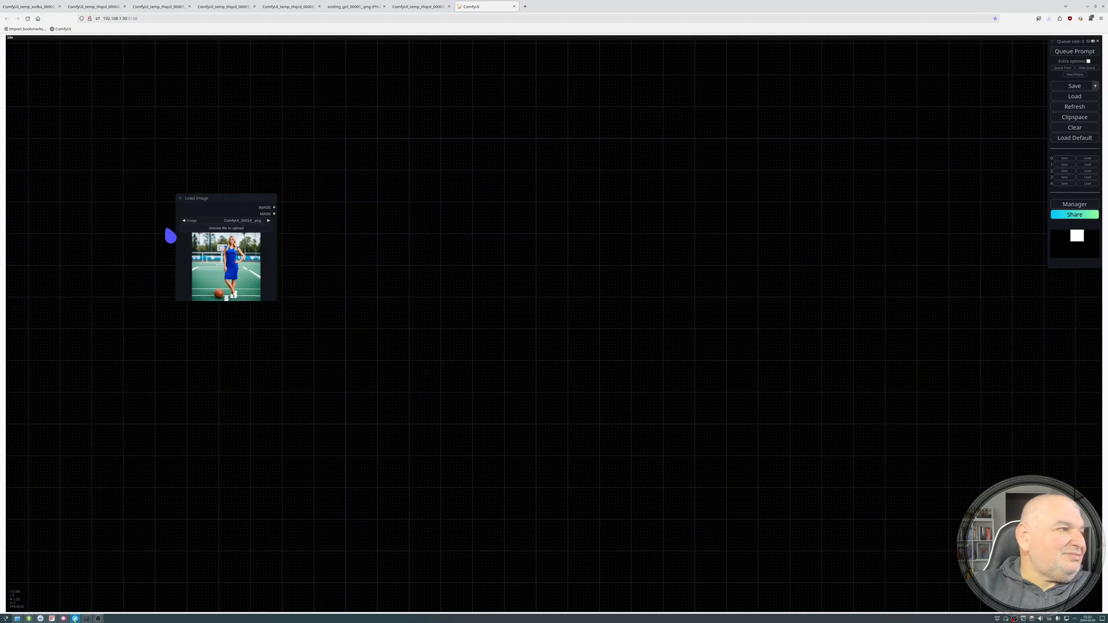
left_click(261, 225)
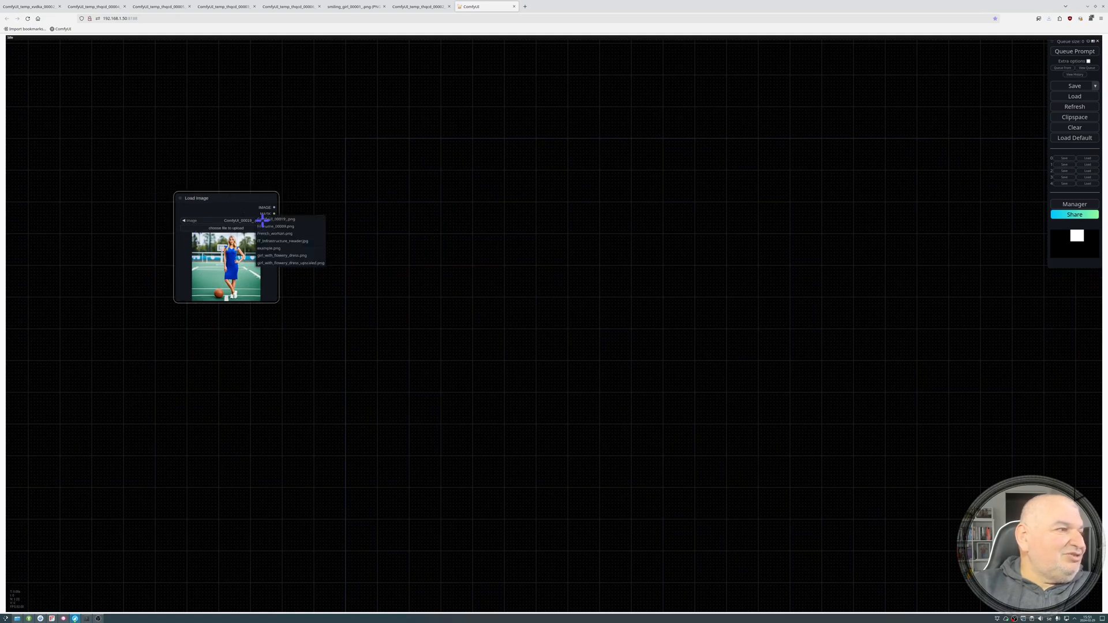
left_click(283, 256)
Move the Load Image node to the canvas's left side and enlarge it for a bigger picture preview.
left_click_drag(230, 206, 144, 207)
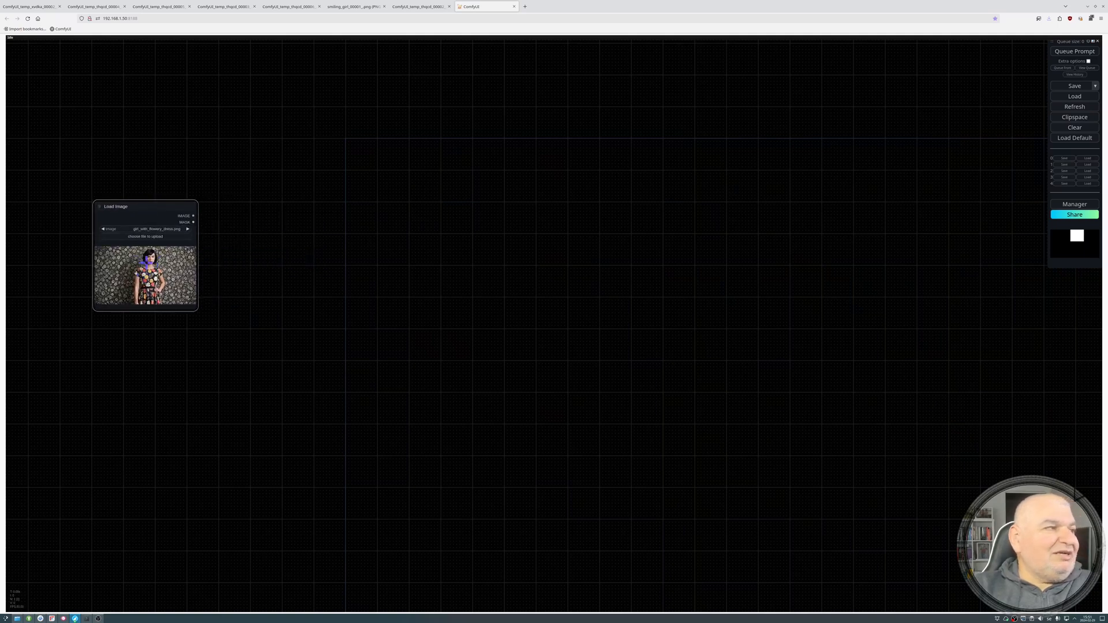
left_click_drag(190, 307, 268, 403)
left_click_drag(170, 214, 108, 196)
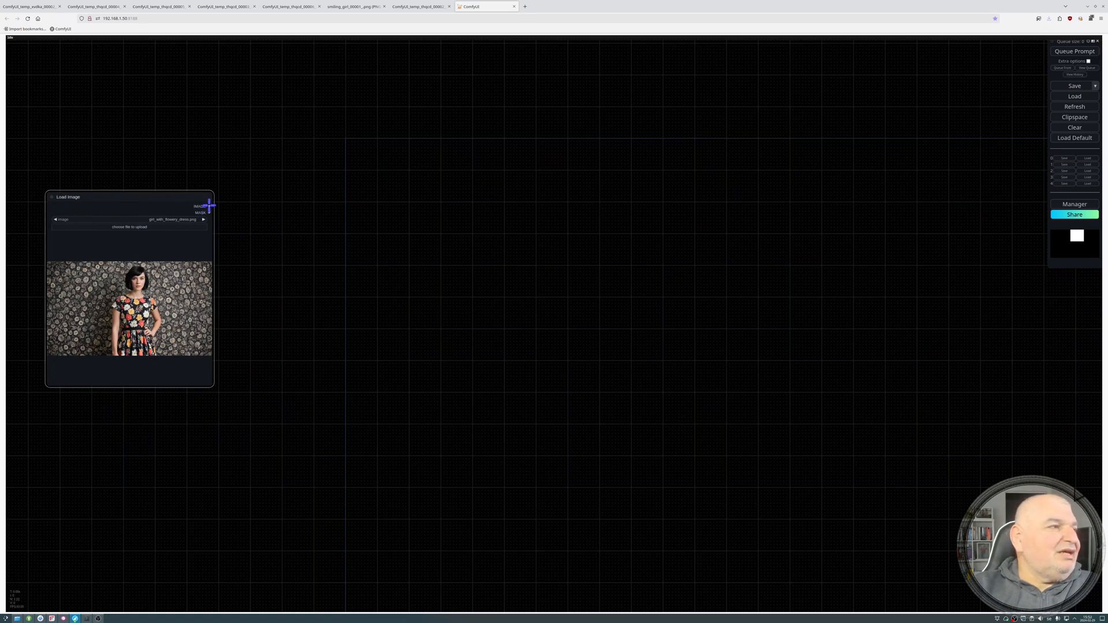
left_click_drag(212, 207, 315, 220)
left_click(379, 234)
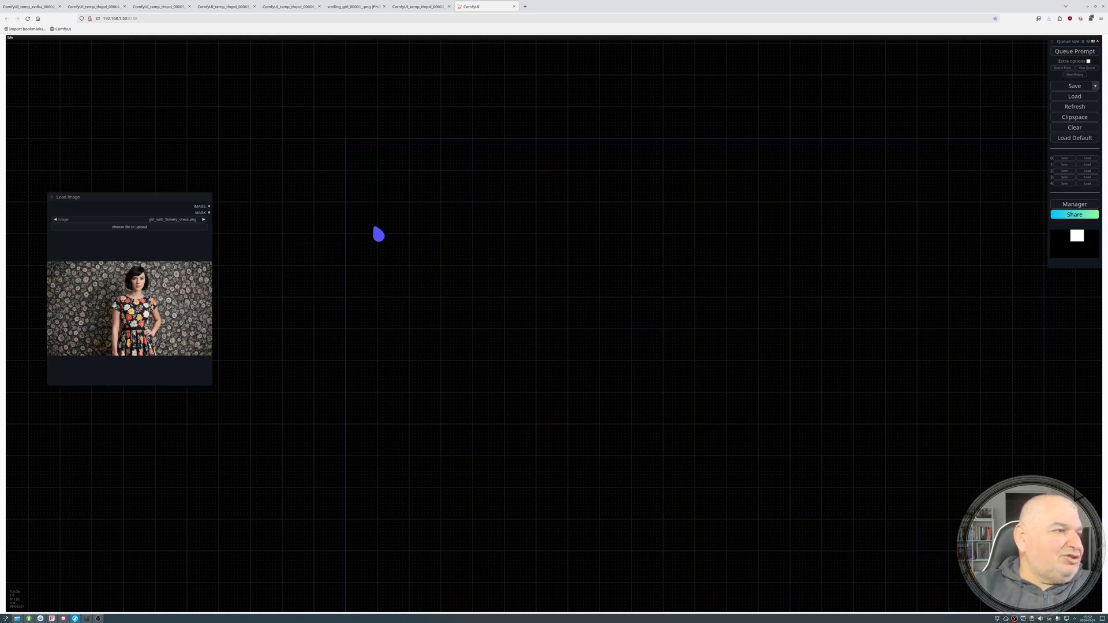
Add a Load Upscale Model node and place it above and to the right of the Load Image node.
double_click(296, 164)
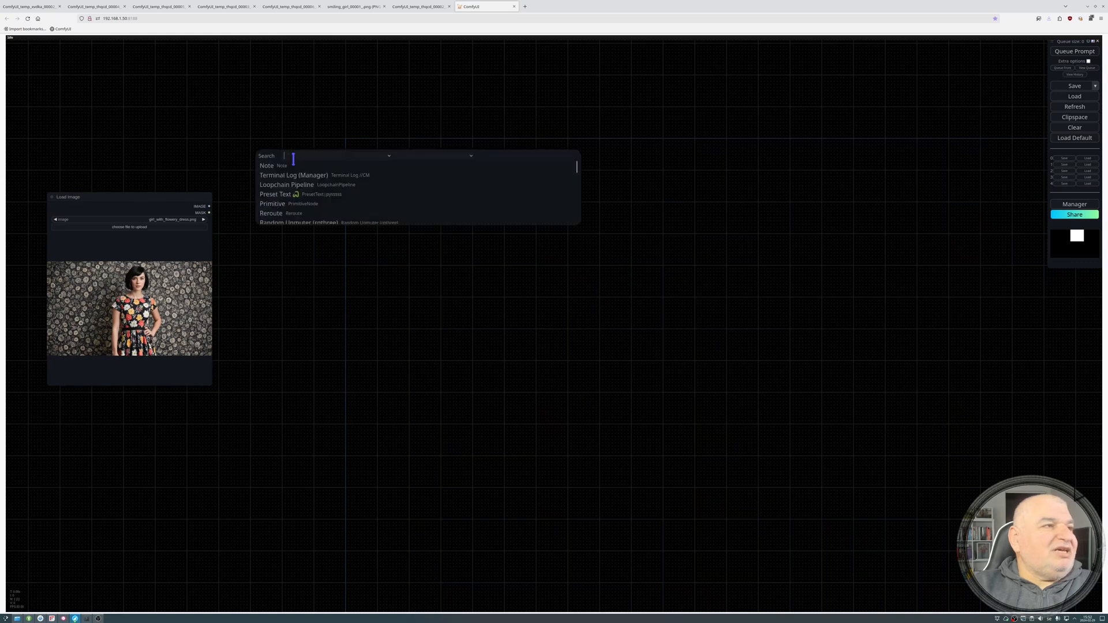
type("load")
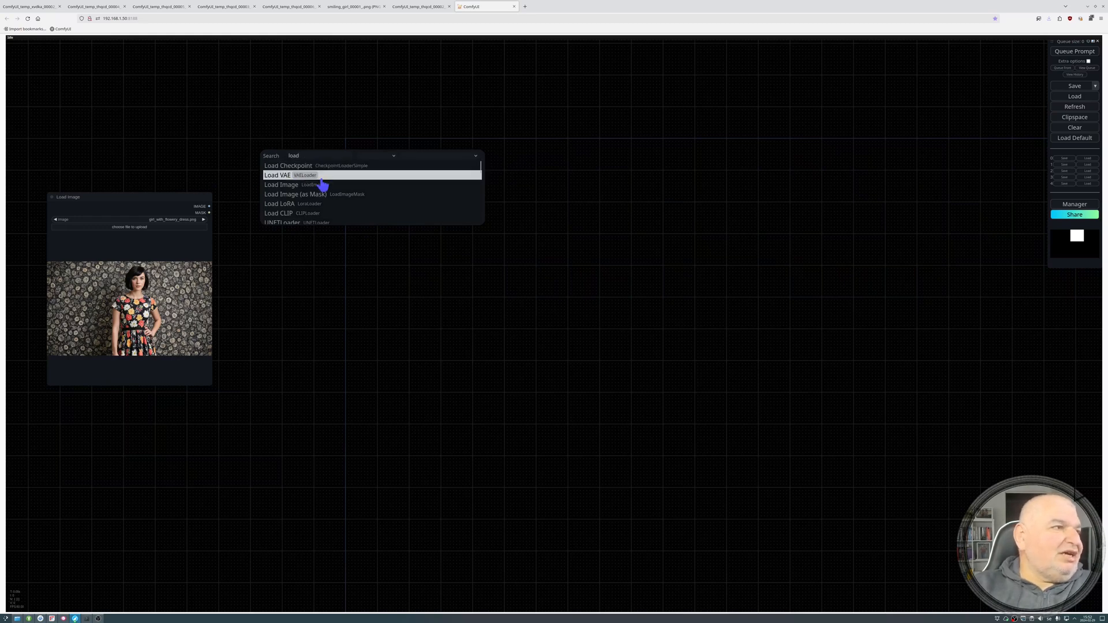
key("BackSpace")
key("BackSpace")
key("BackSpace")
key("BackSpace")
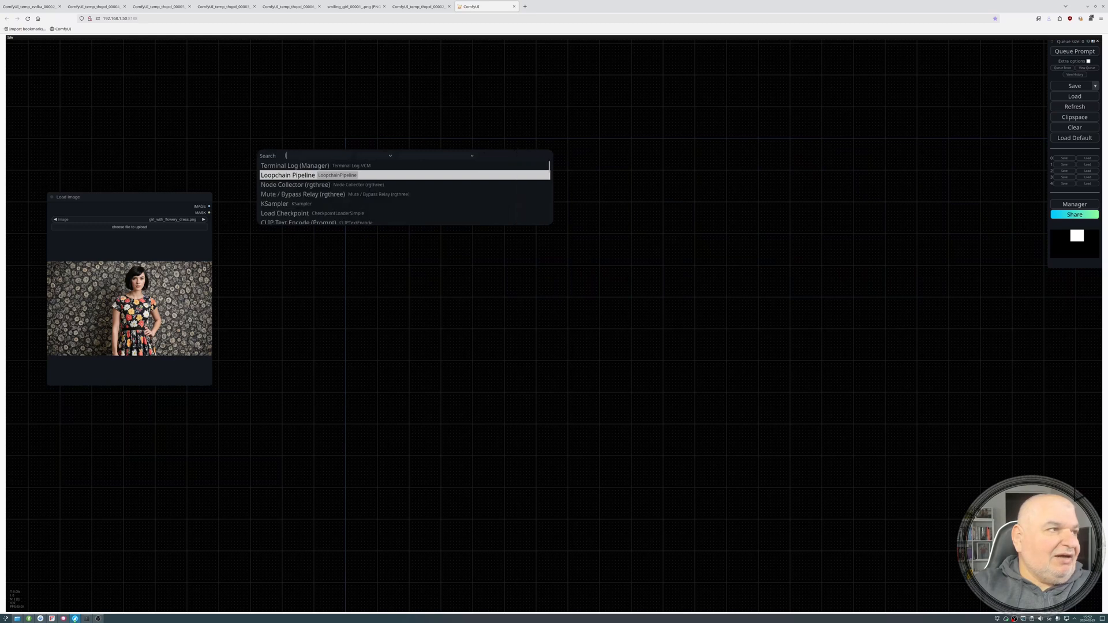
type("up")
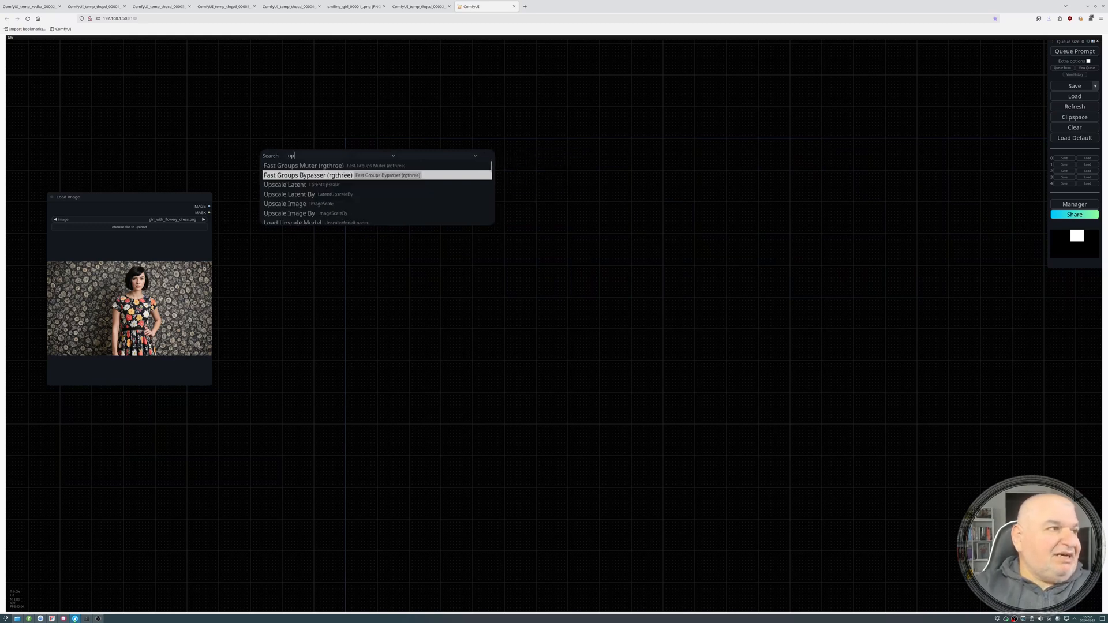
type("scale")
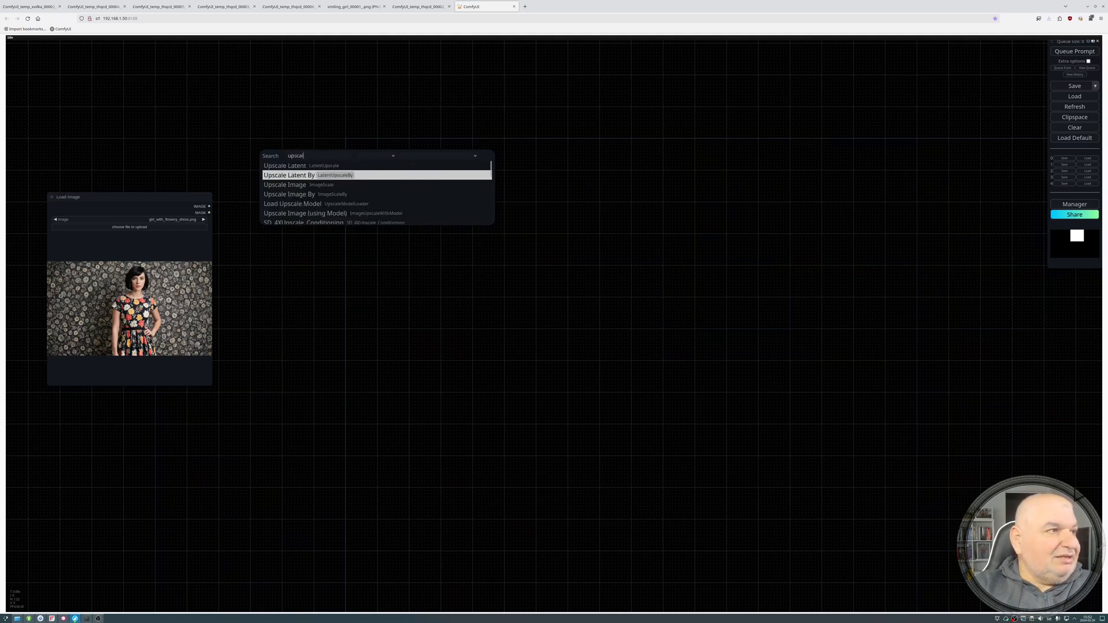
left_click(308, 205)
left_click_drag(344, 154, 248, 138)
Set the upscale model to RealESRGAN_x2.pth and shift its loader node slightly left.
left_click(278, 156)
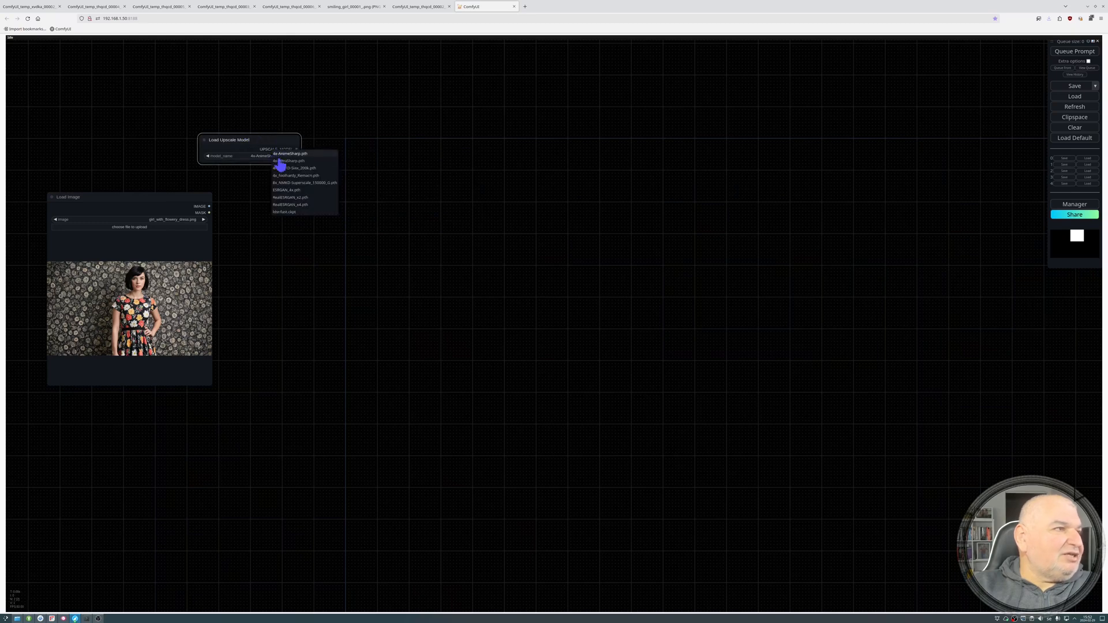
left_click(299, 198)
left_click_drag(283, 141, 263, 140)
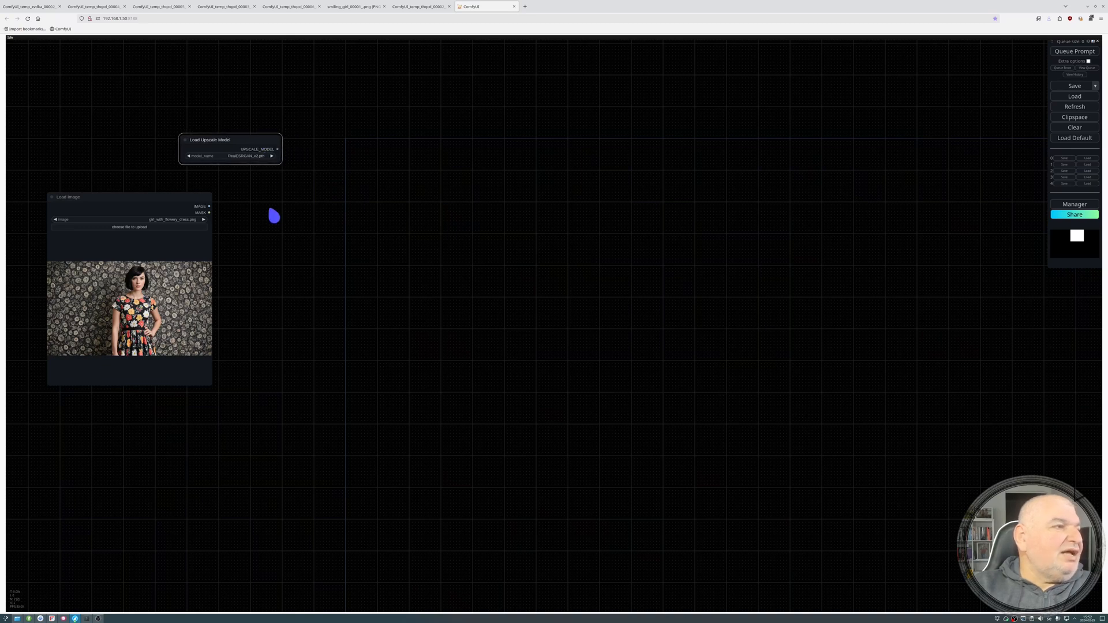
Add an Upscale Image (using Model) node and connect the loaded image and the upscale model to its inputs.
double_click(295, 225)
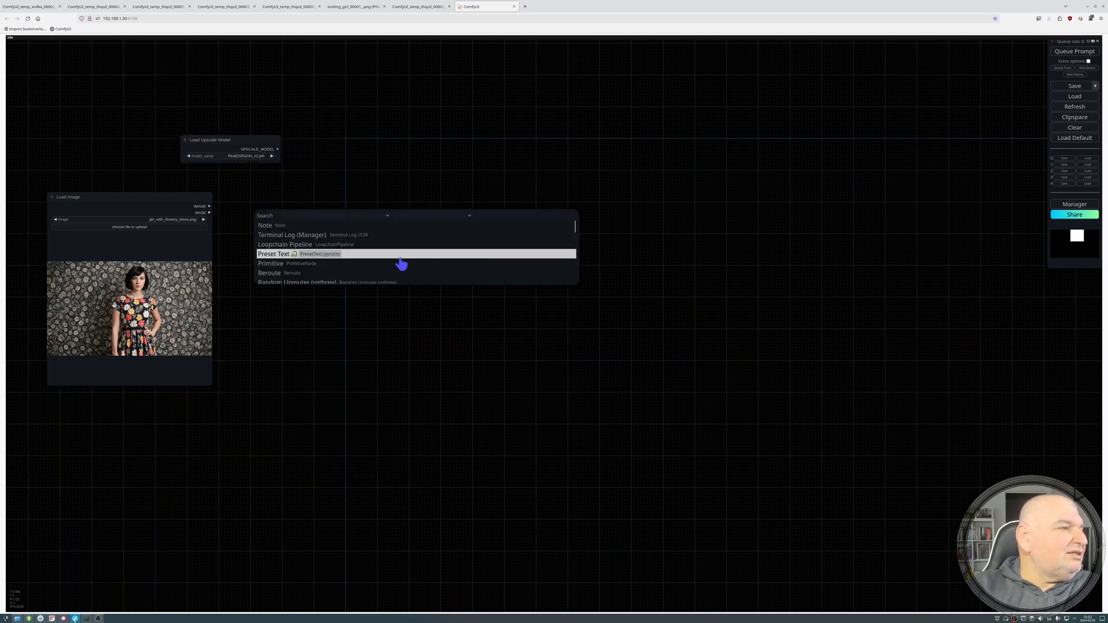
type("upda")
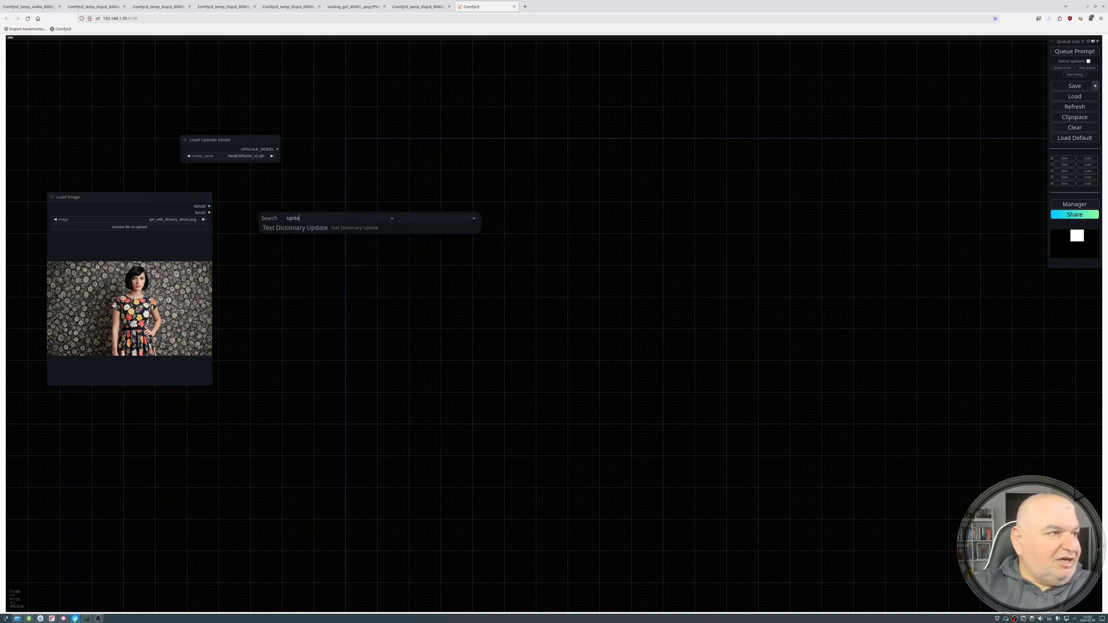
key("BackSpace")
type("sca")
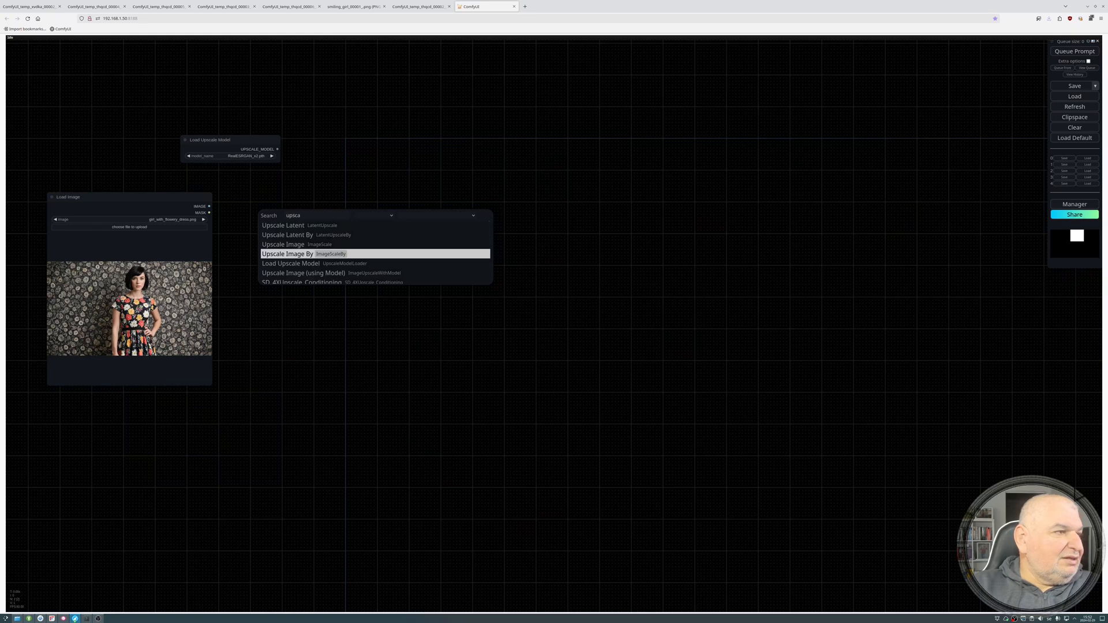
left_click(397, 273)
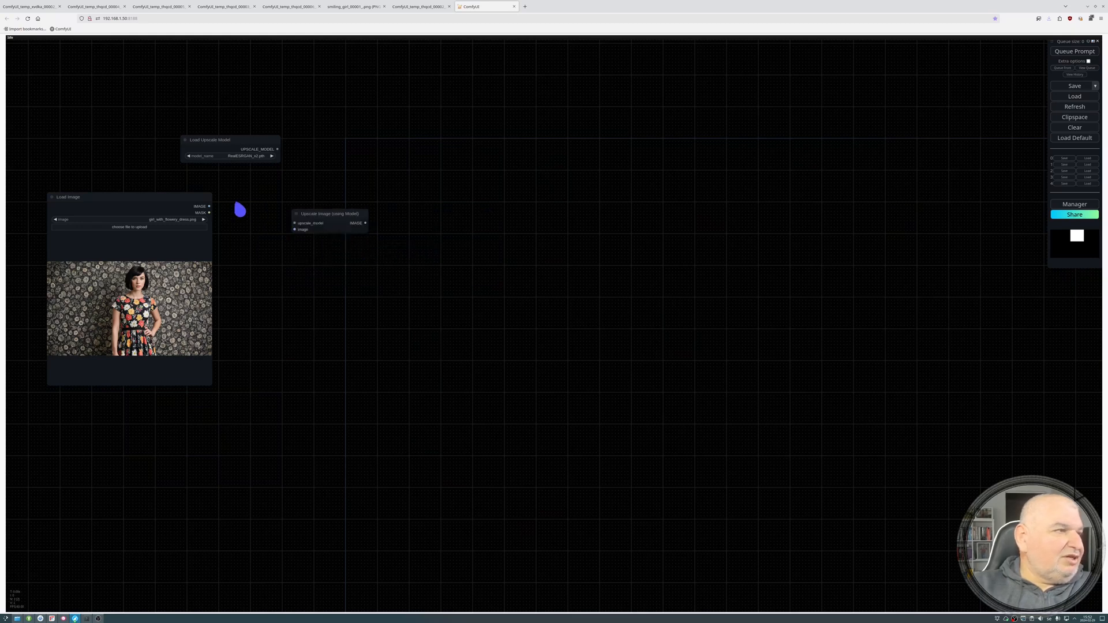
left_click_drag(209, 206, 294, 230)
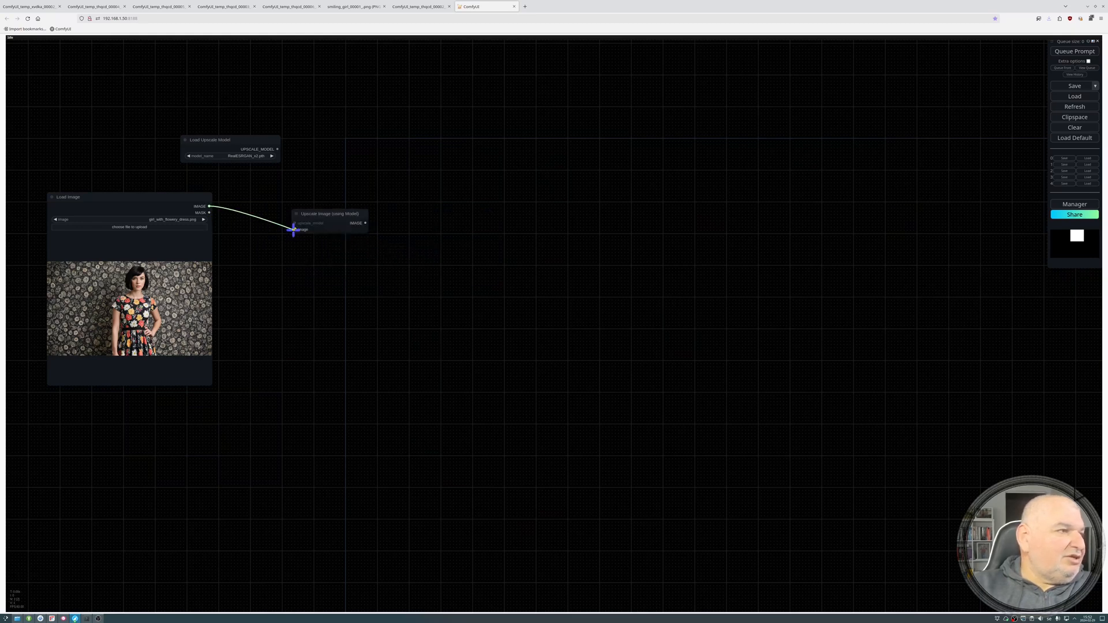
left_click_drag(278, 149, 292, 248)
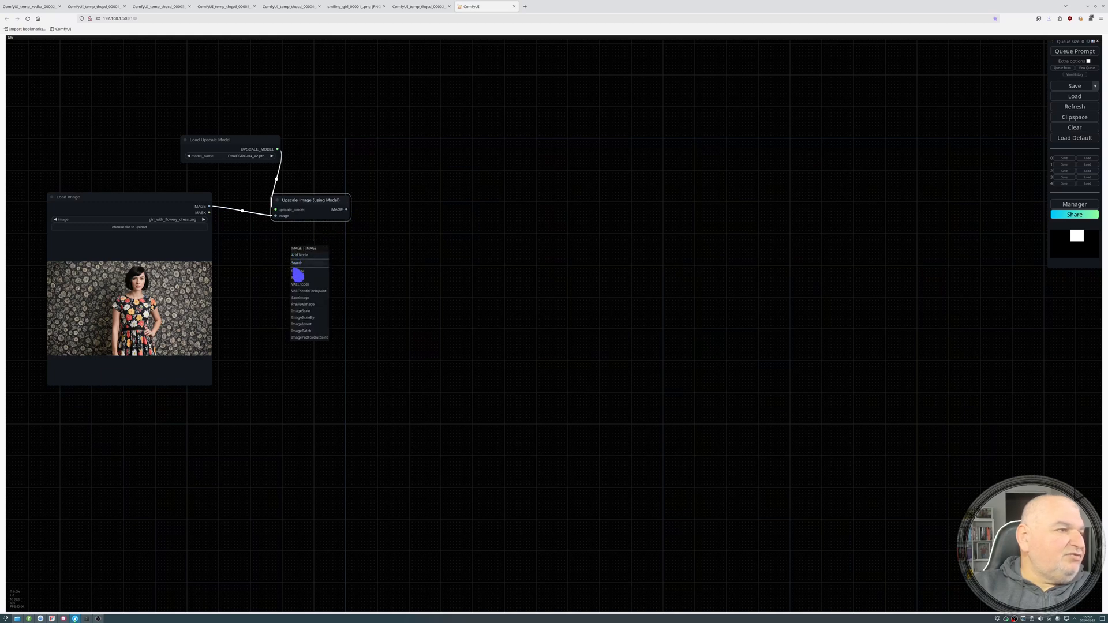
Attach a Preview Image node to the upscaled image output, then place it below the upscale node and enlarge it.
left_click(303, 304)
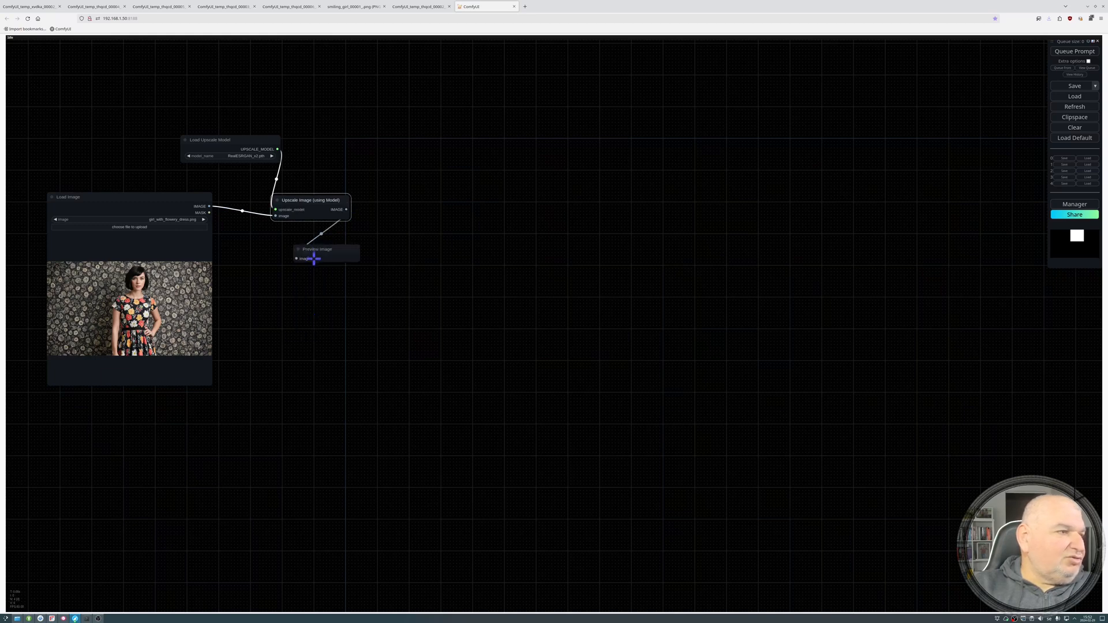
left_click_drag(317, 248, 337, 367)
left_click_drag(357, 412, 364, 420)
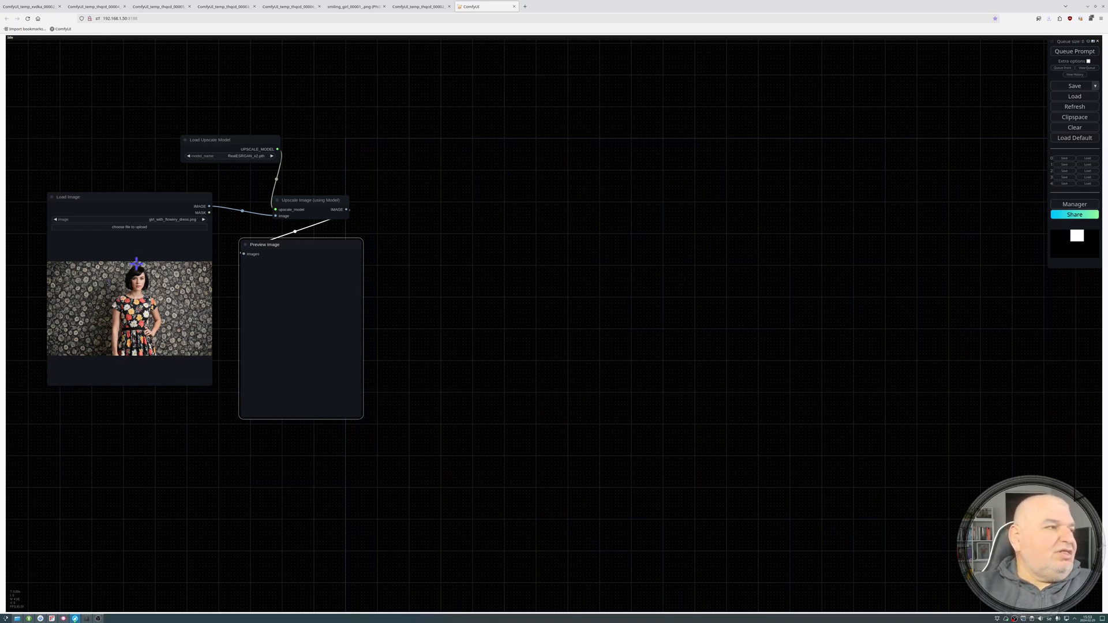
Add a Load Checkpoint node and place it to the right of the Load Upscale Model node.
double_click(457, 189)
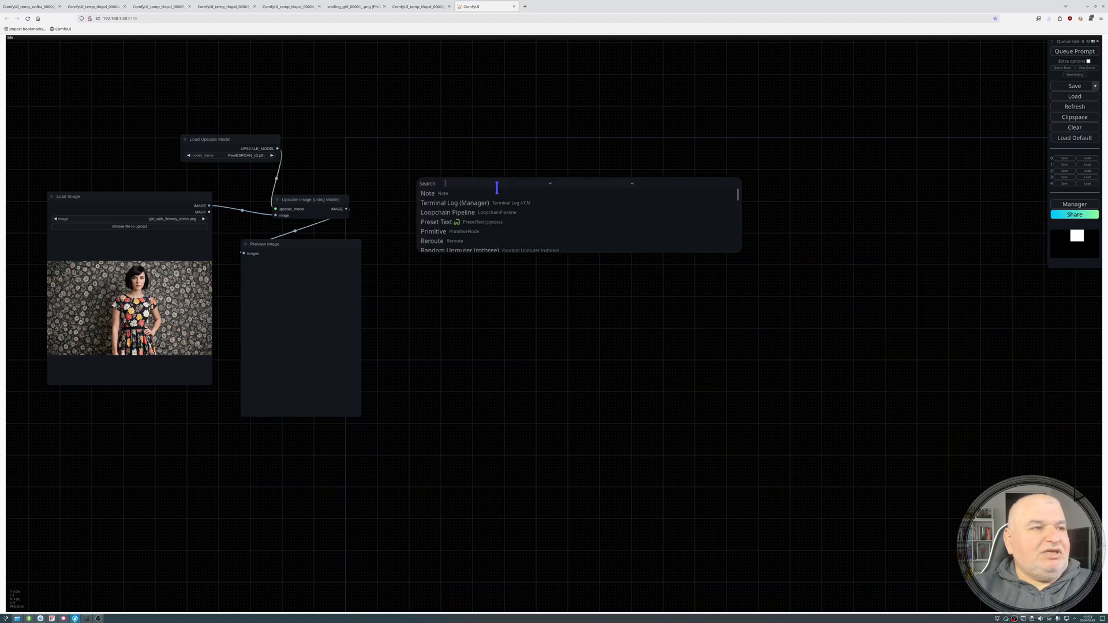
type("load")
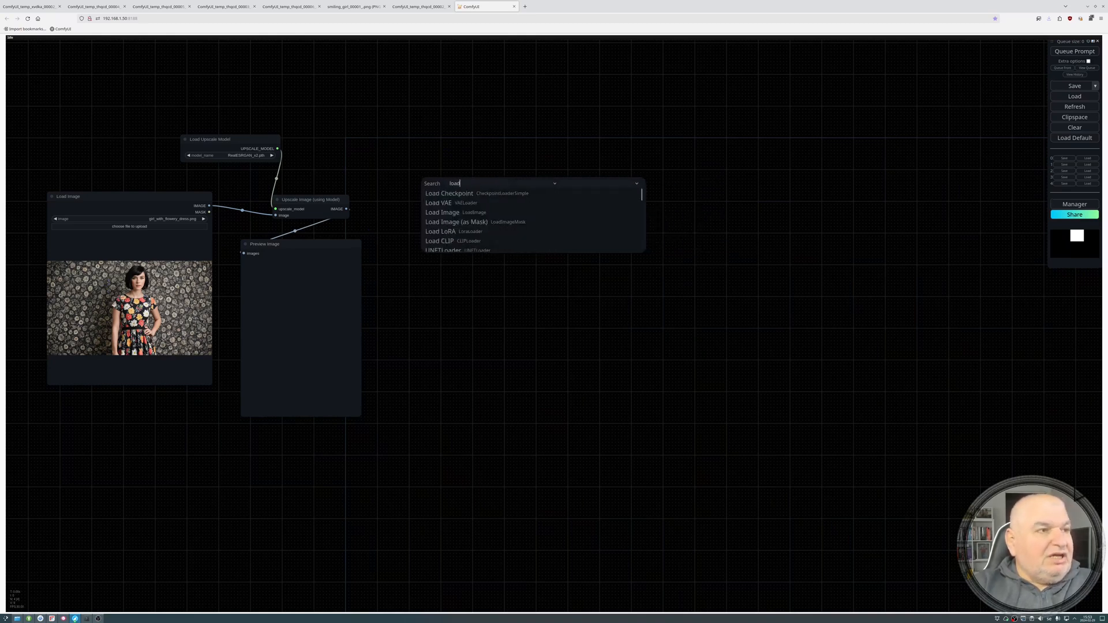
left_click(505, 195)
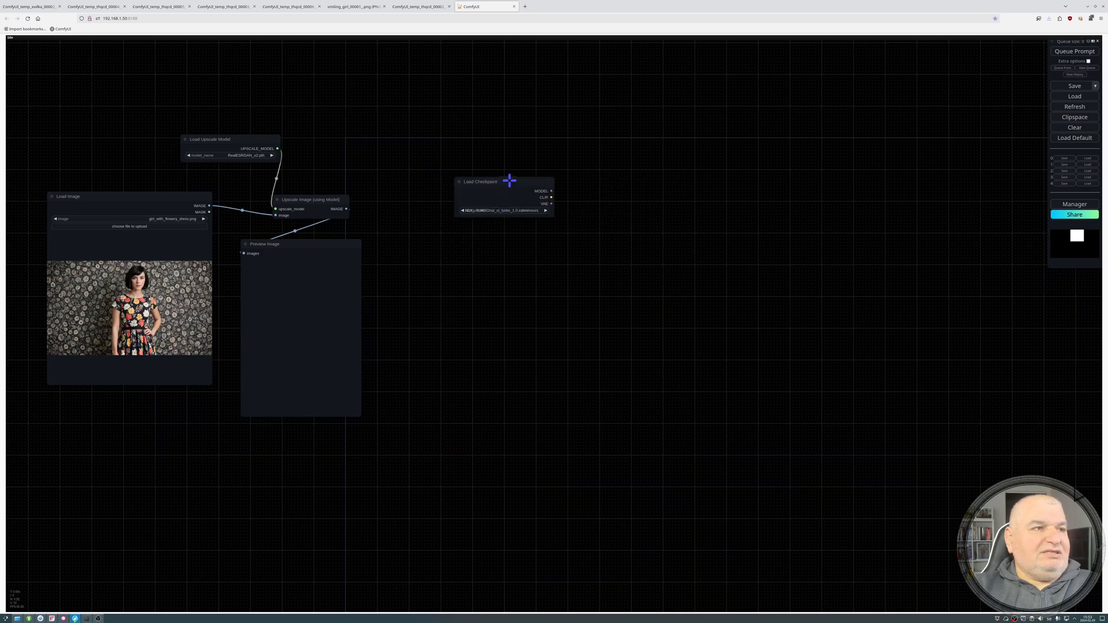
left_click_drag(509, 180, 428, 121)
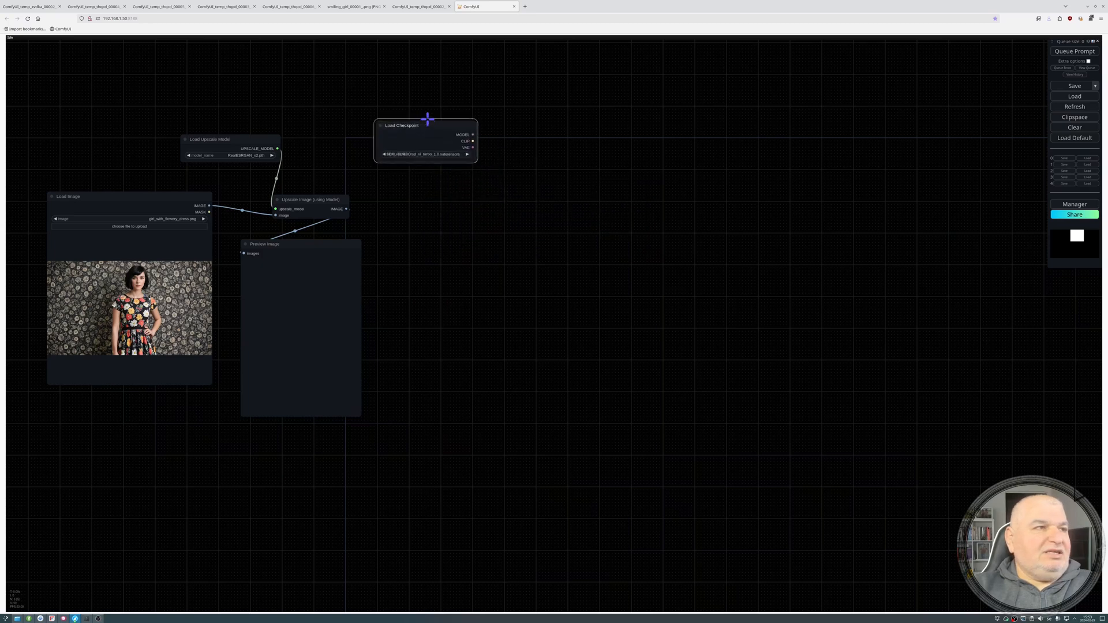
Set the checkpoint to dreamshaperXL_v21TurboDPMSDE.safetensors and nudge the Load Checkpoint node up and left.
left_click(450, 152)
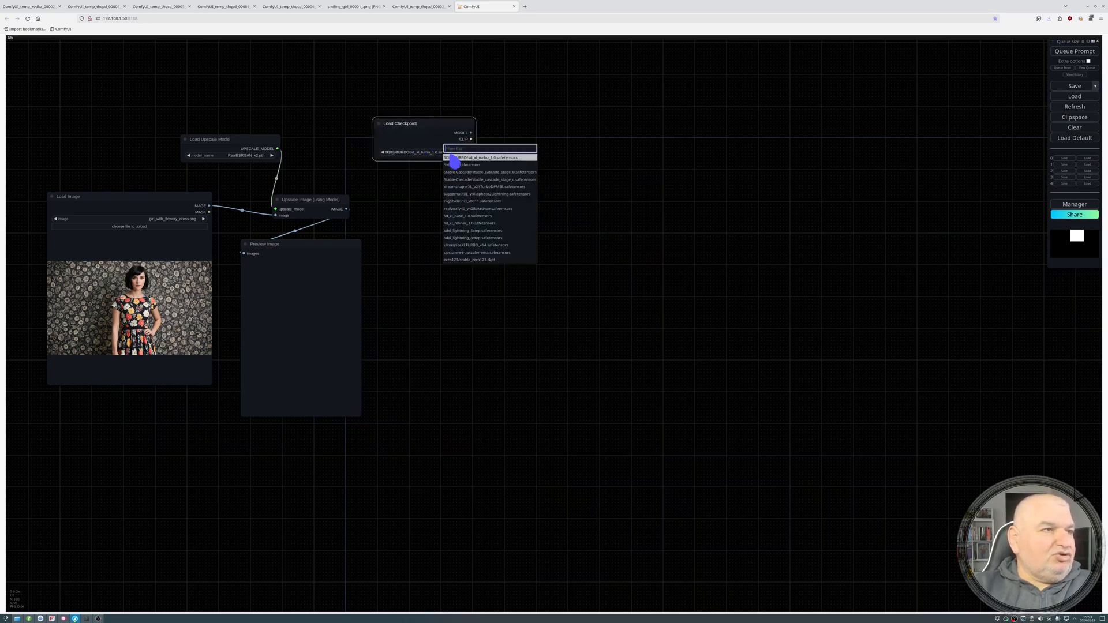
left_click(468, 187)
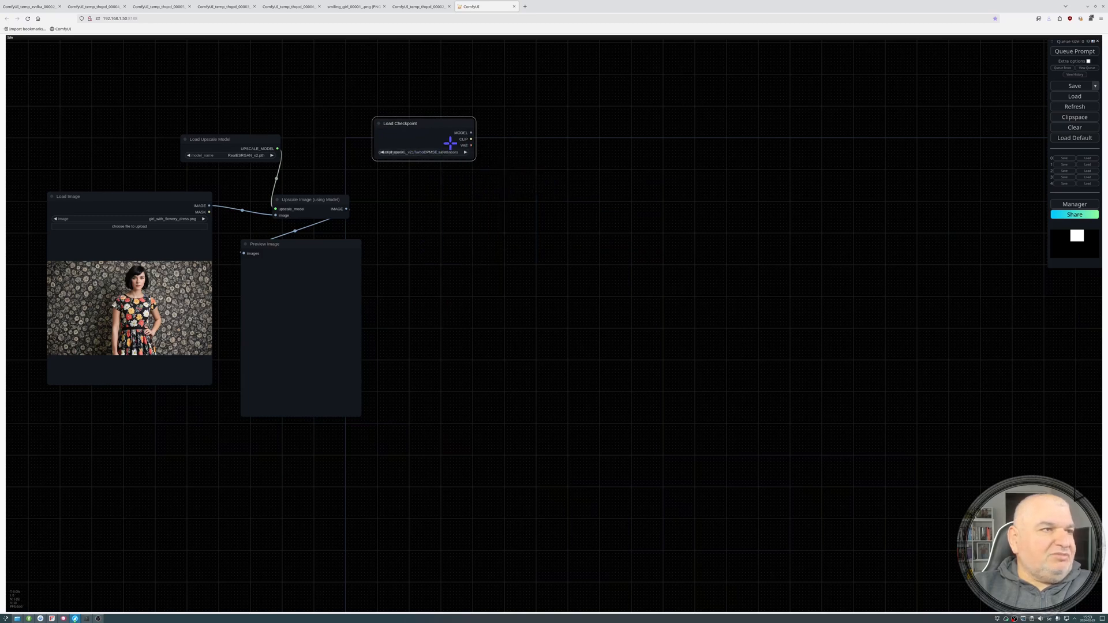
left_click_drag(441, 124, 434, 120)
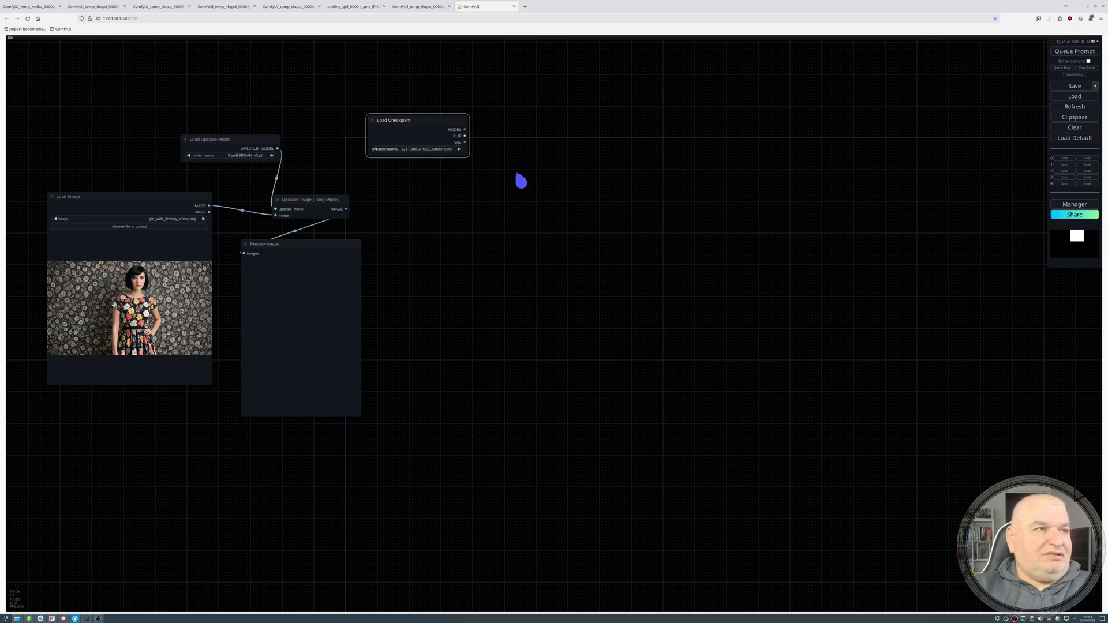
Add a FaceDetailer node to the right of the Load Checkpoint node.
double_click(644, 184)
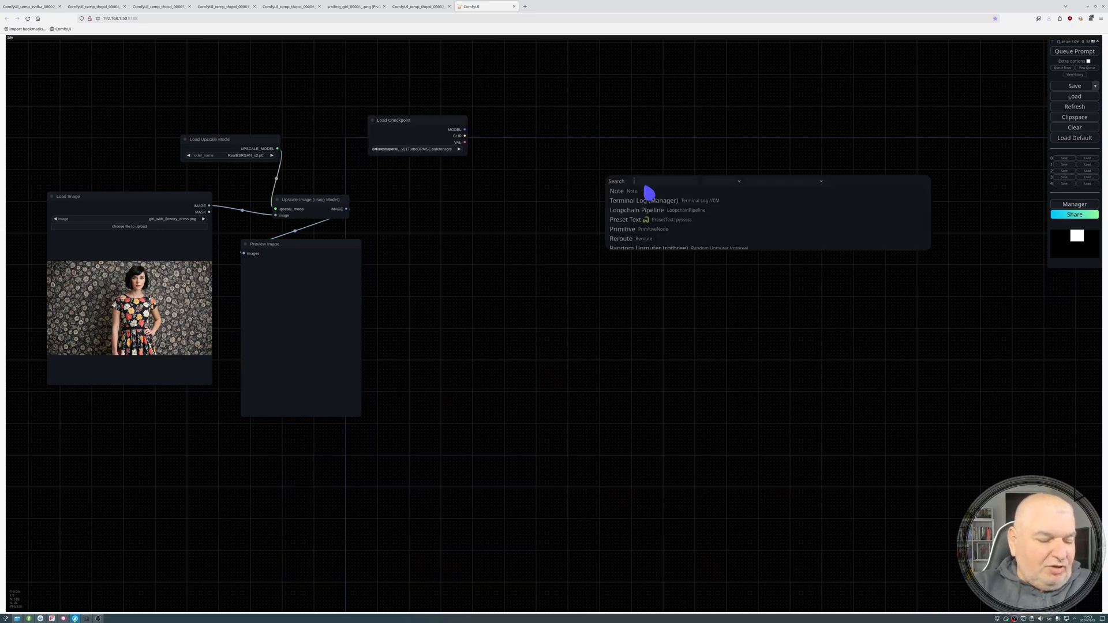
type("face")
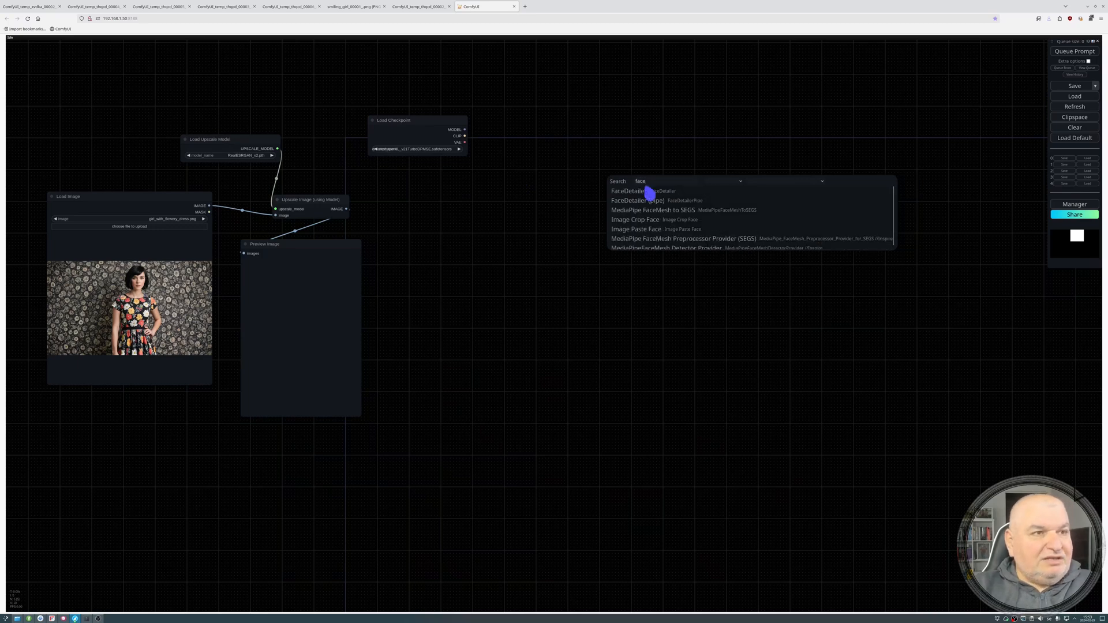
left_click(647, 194)
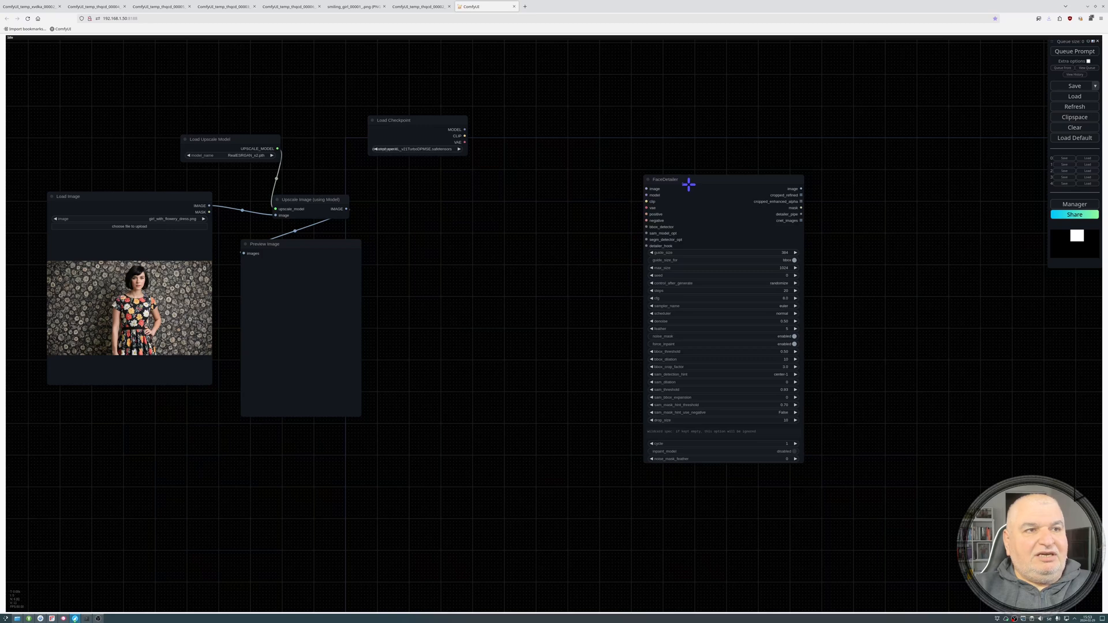
Connect Load Checkpoint's MODEL, CLIP and VAE outputs and the upscaled image to the matching FaceDetailer inputs, repositioning both nodes.
left_click_drag(688, 184, 658, 141)
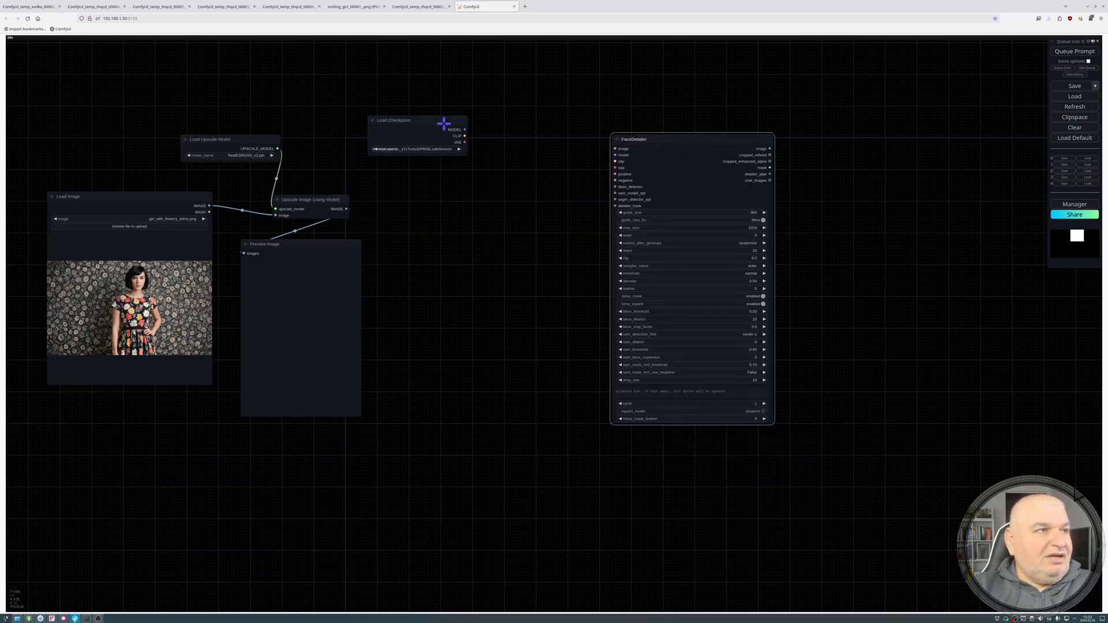
left_click_drag(445, 121, 615, 155)
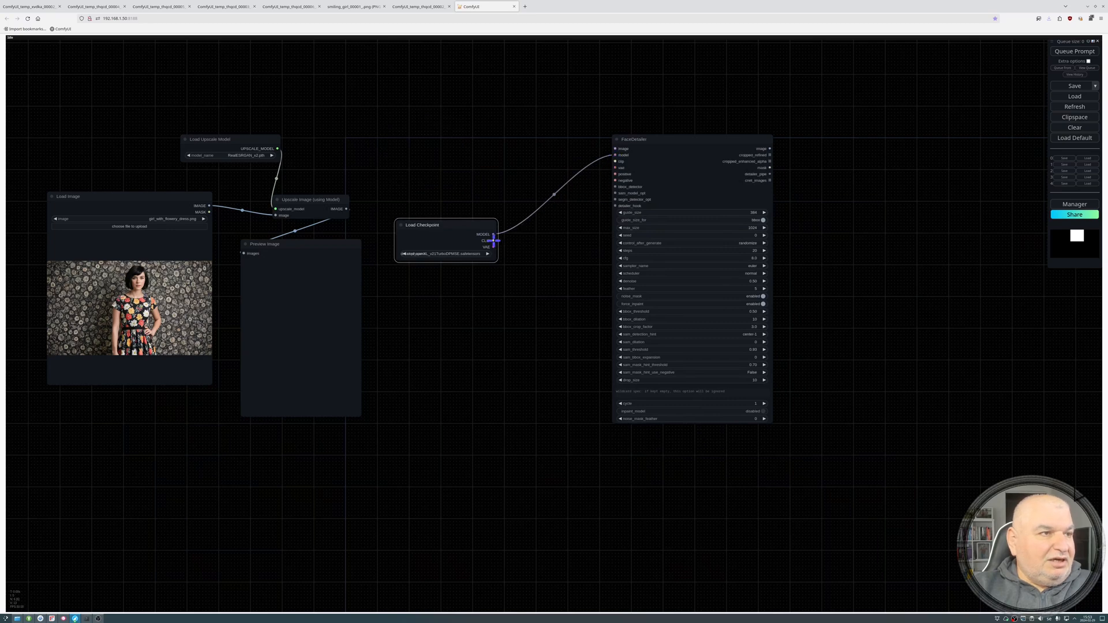
left_click_drag(493, 240, 616, 161)
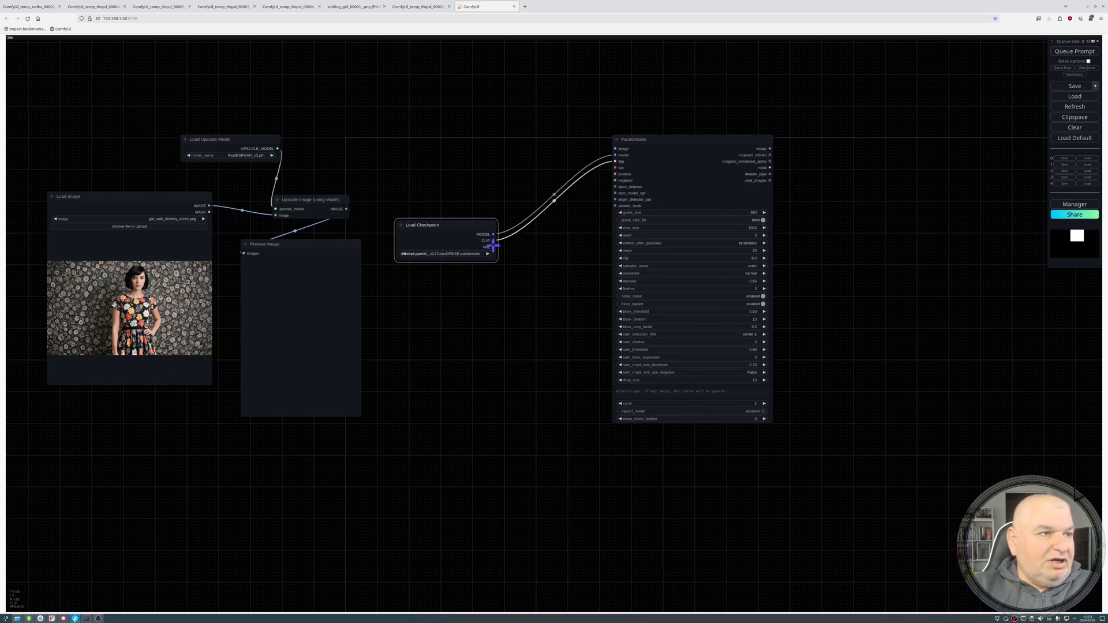
left_click_drag(494, 247, 616, 168)
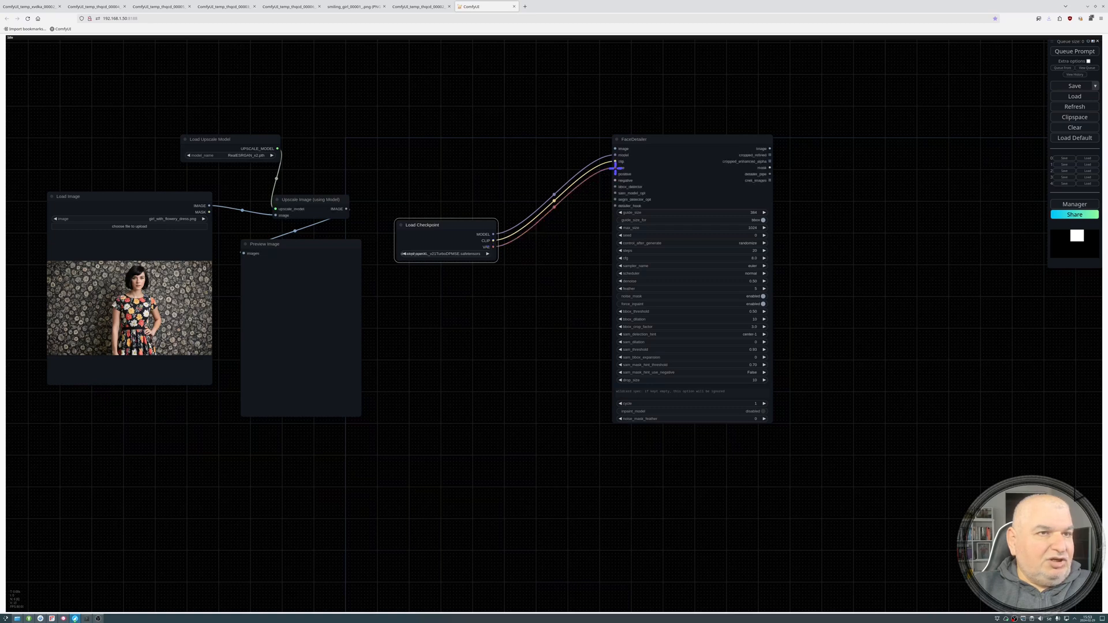
left_click_drag(347, 209, 615, 148)
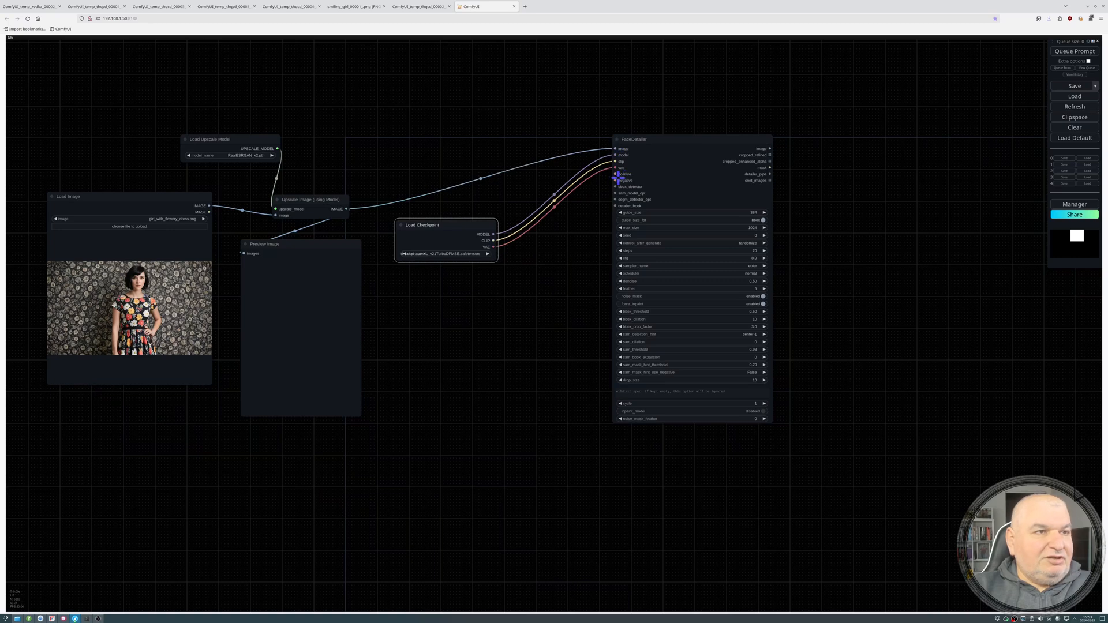
left_click_drag(486, 228, 475, 218)
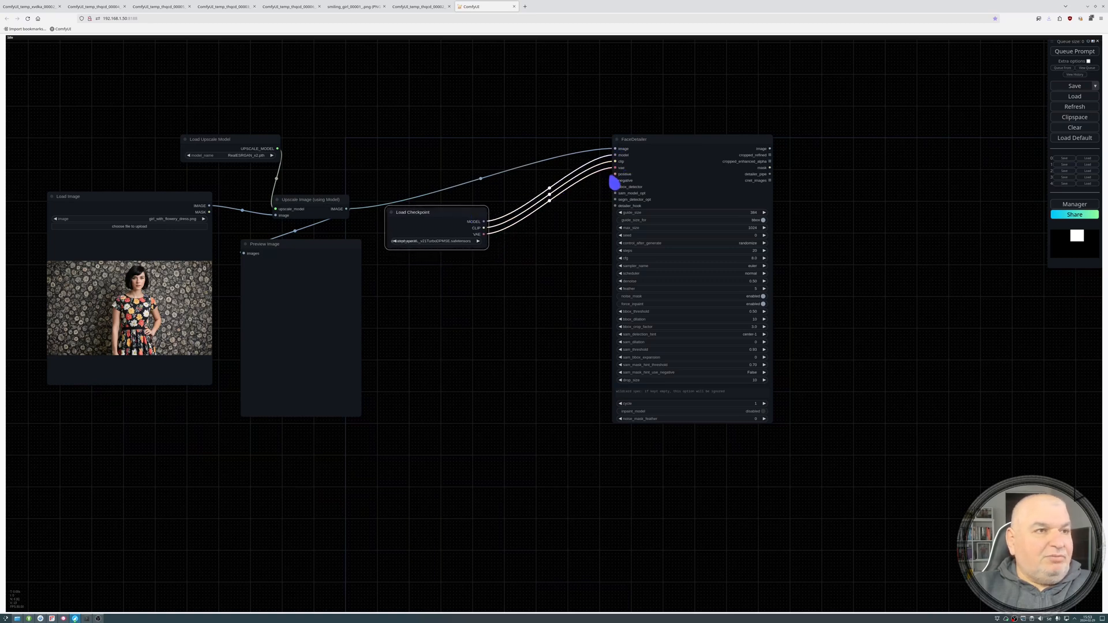
Add a CLIP Text Encode (Prompt) node reading "smiling woman" below Load Checkpoint and connect it to the checkpoint's CLIP output.
double_click(545, 256)
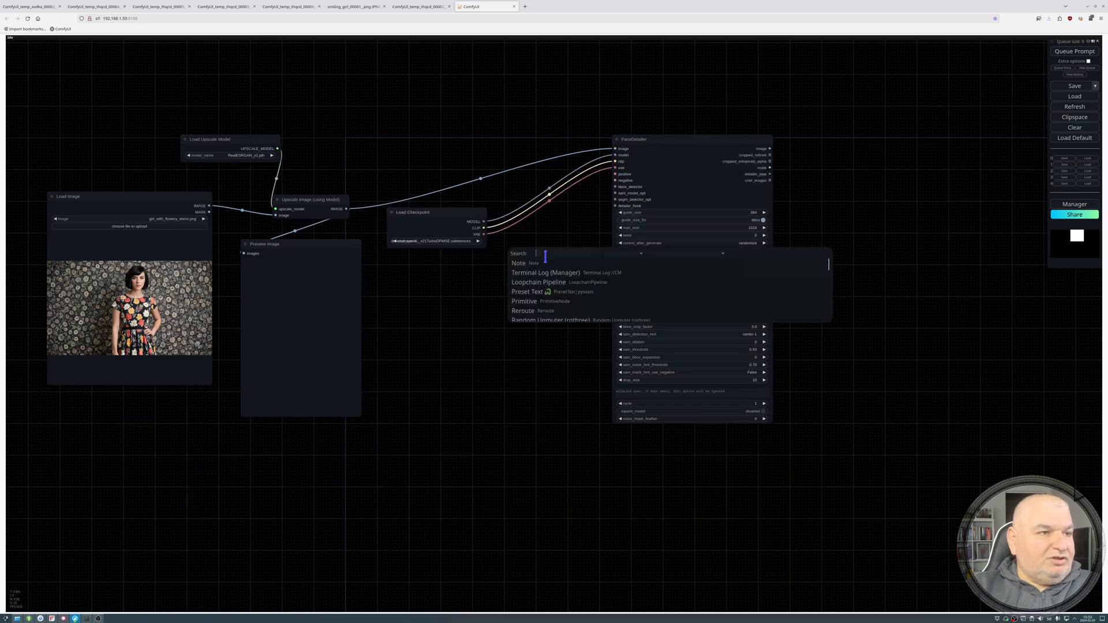
type("cli")
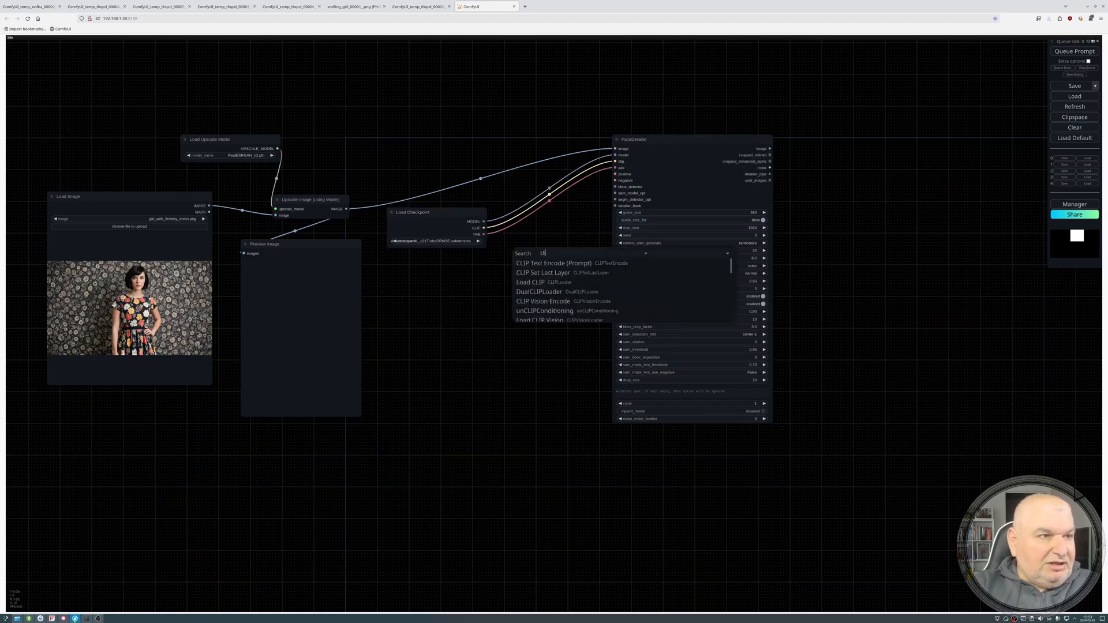
key("Return")
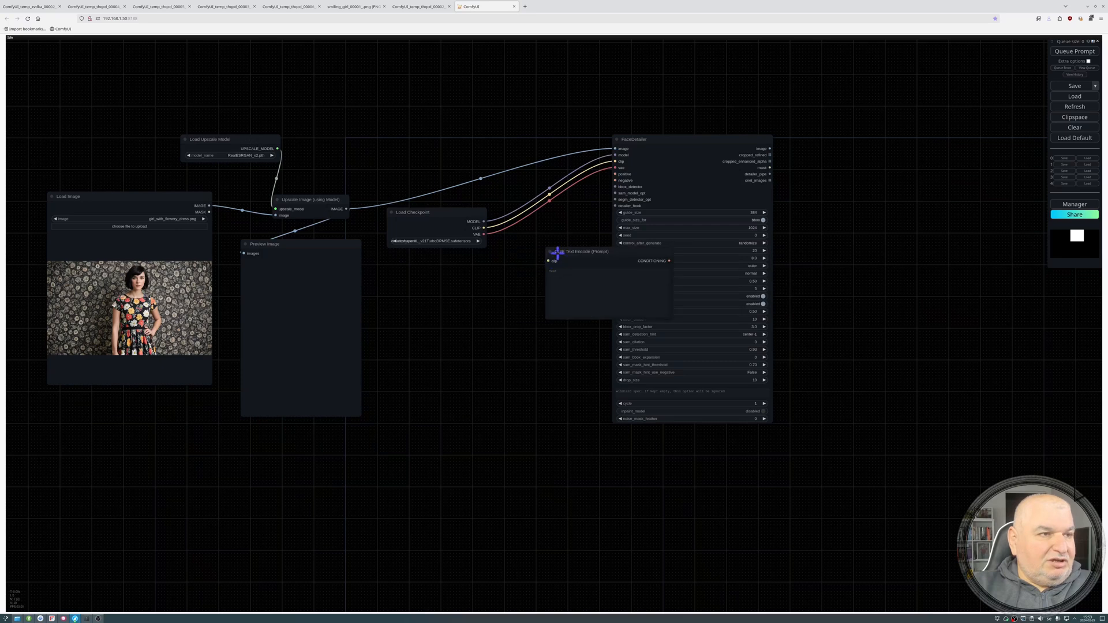
left_click_drag(554, 252, 470, 283)
left_click(471, 310)
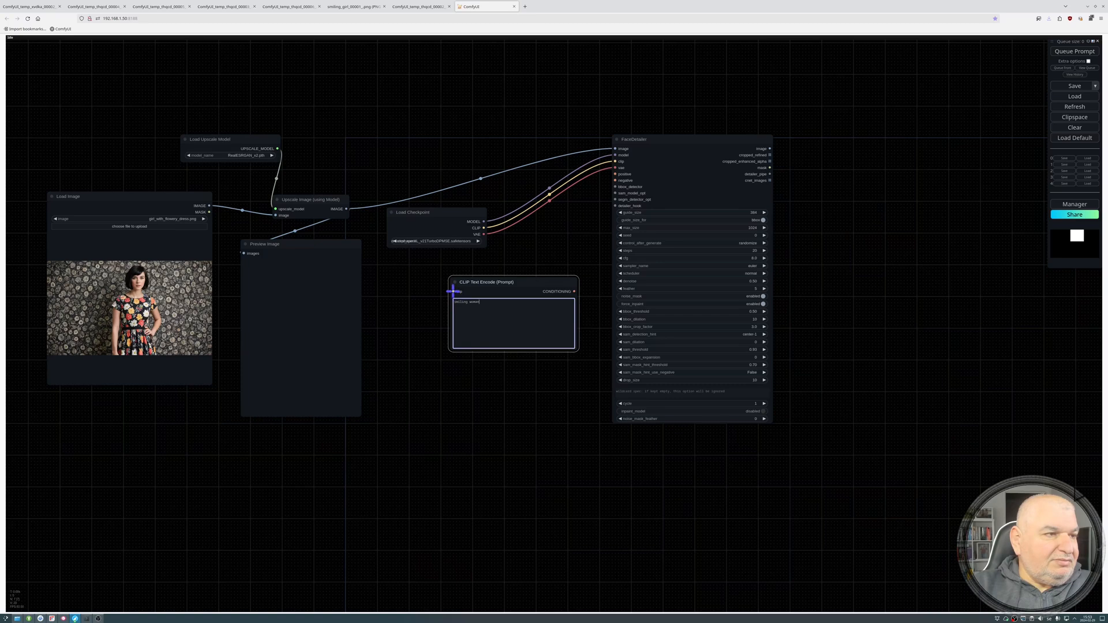
left_click_drag(454, 292, 484, 229)
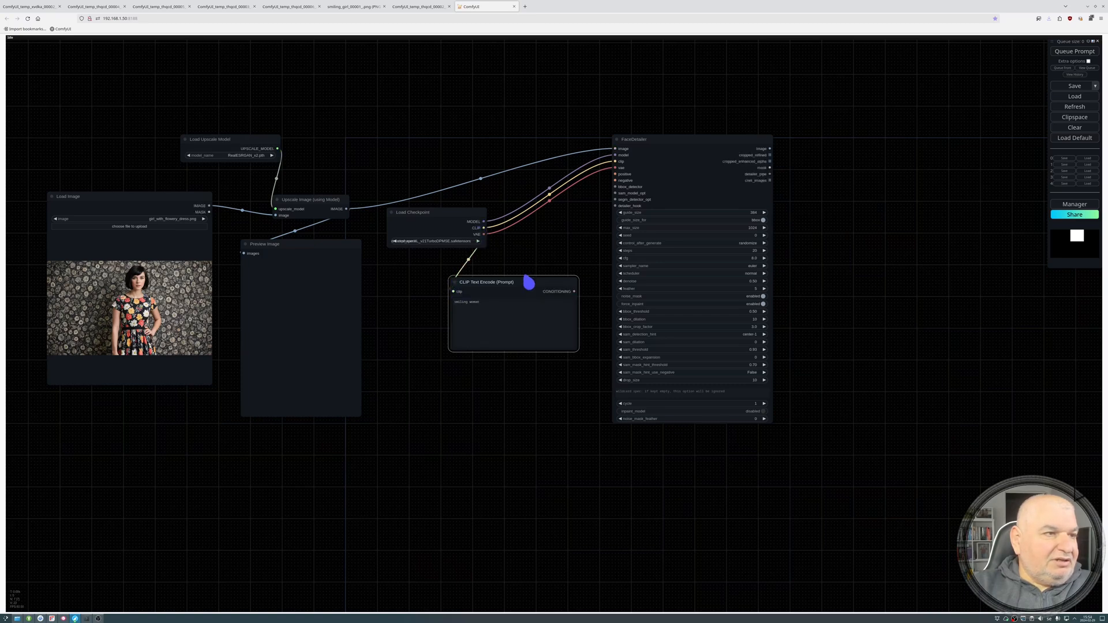
Shrink the prompt node and fit it between Load Checkpoint and FaceDetailer, shifting Load Checkpoint slightly away to make room.
left_click_drag(528, 282, 552, 262)
left_click_drag(475, 215, 451, 216)
left_click_drag(596, 327, 526, 240)
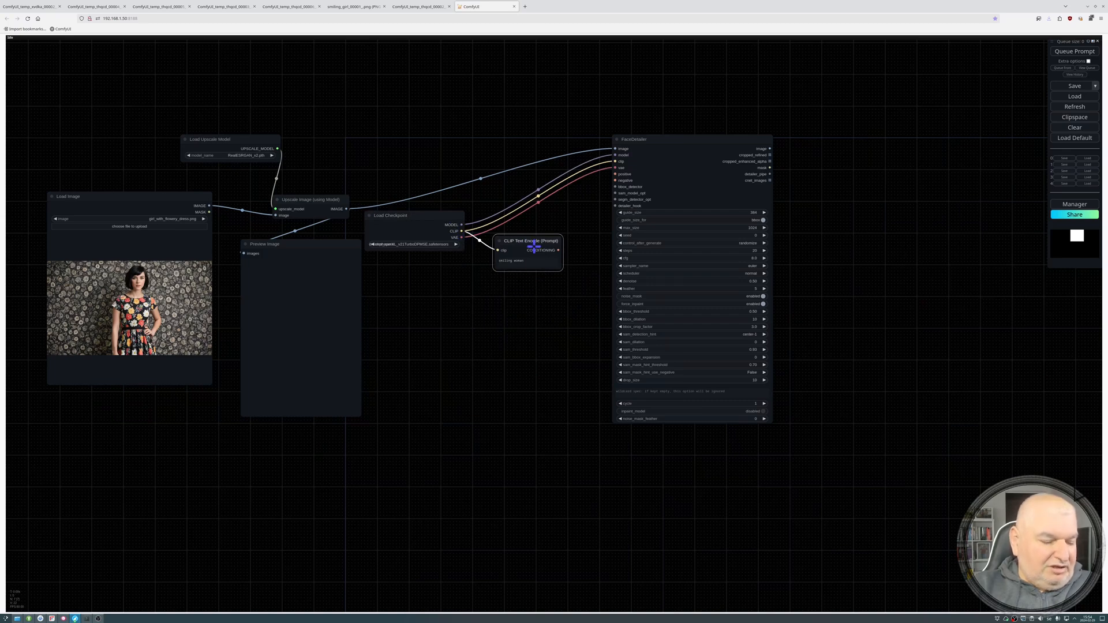
Duplicate the prompt node below the first one, fed by the checkpoint's CLIP output, and clear the copy's text.
left_click_drag(536, 243, 461, 231)
double_click(543, 307)
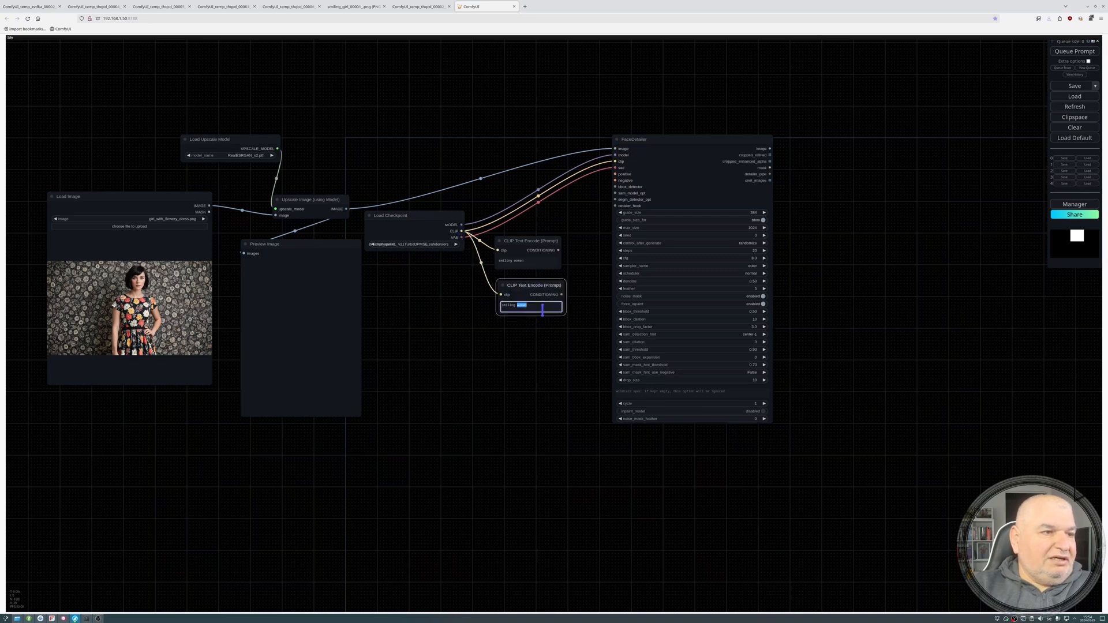
key("ctrl+a")
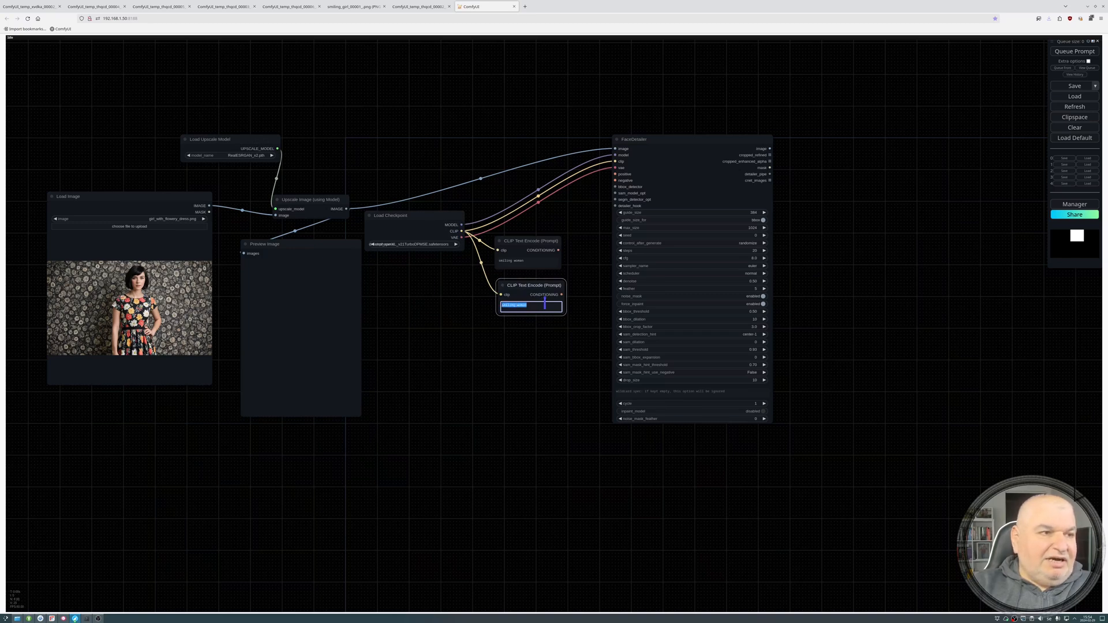
key("BackSpace")
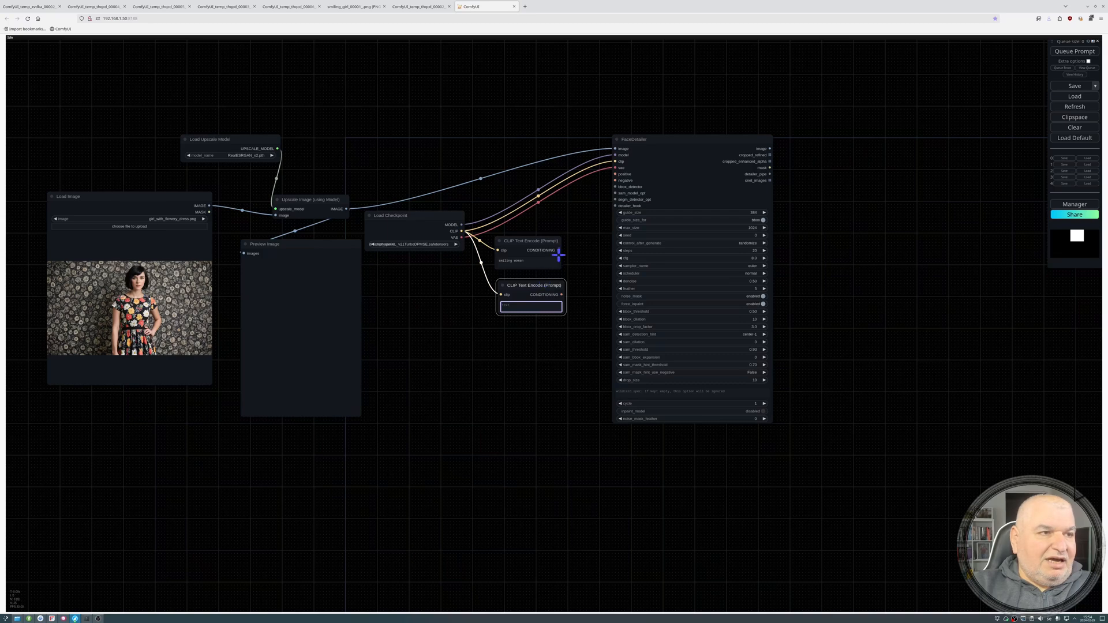
Stack the prompt nodes closely and connect the "smiling woman" prompt to FaceDetailer's positive input and the empty prompt to negative.
left_click_drag(559, 249, 616, 174)
left_click_drag(561, 294, 616, 180)
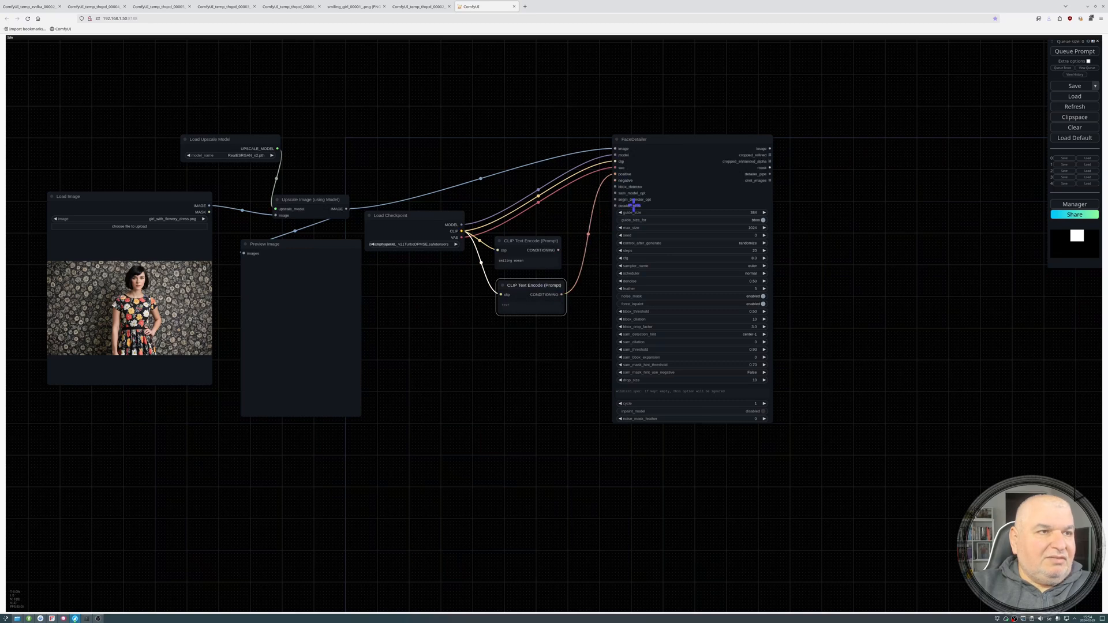
left_click_drag(554, 245, 554, 225)
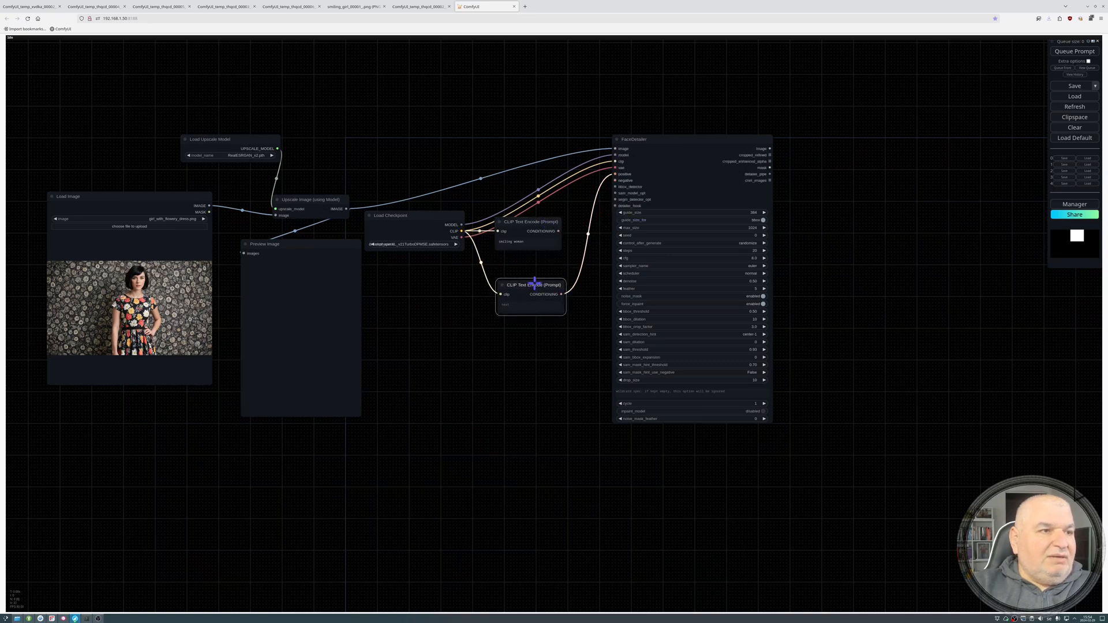
left_click_drag(537, 287, 534, 263)
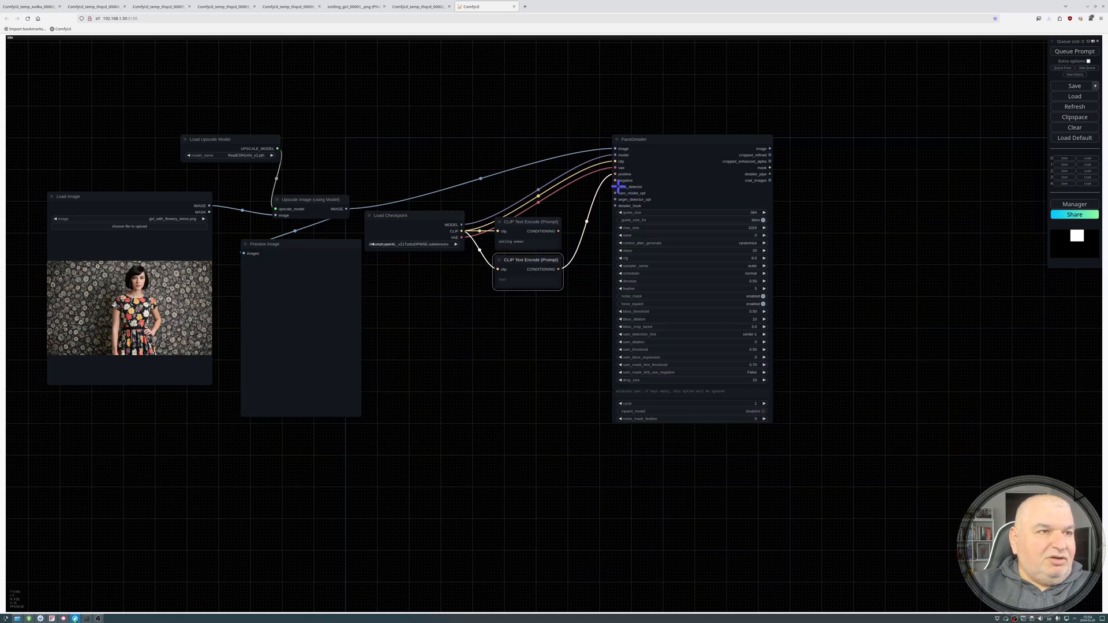
left_click_drag(558, 231, 616, 174)
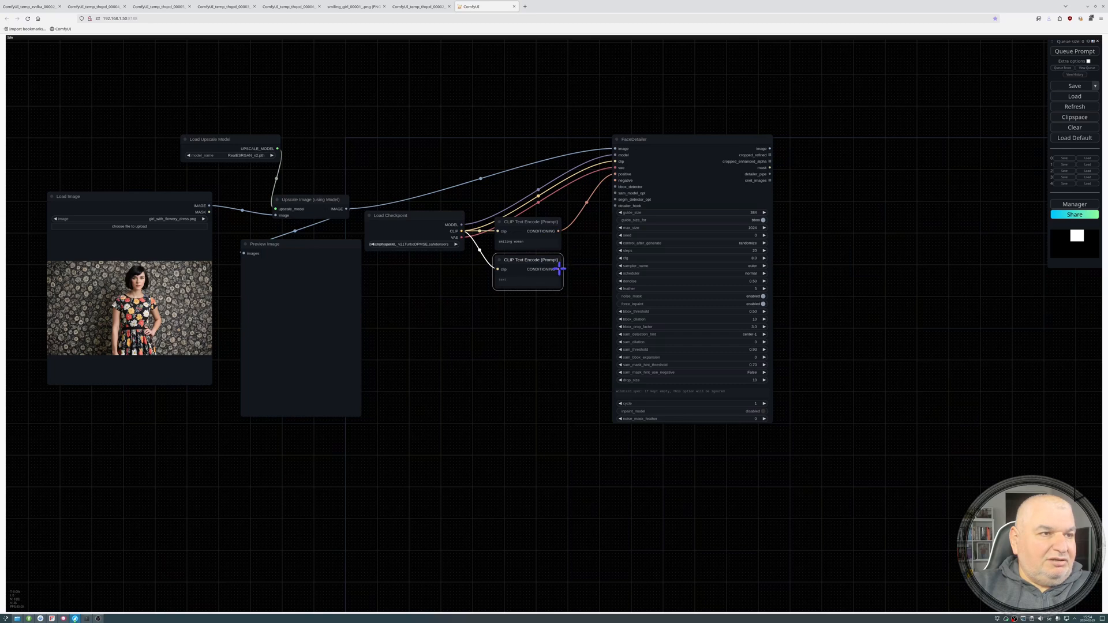
left_click_drag(558, 269, 615, 180)
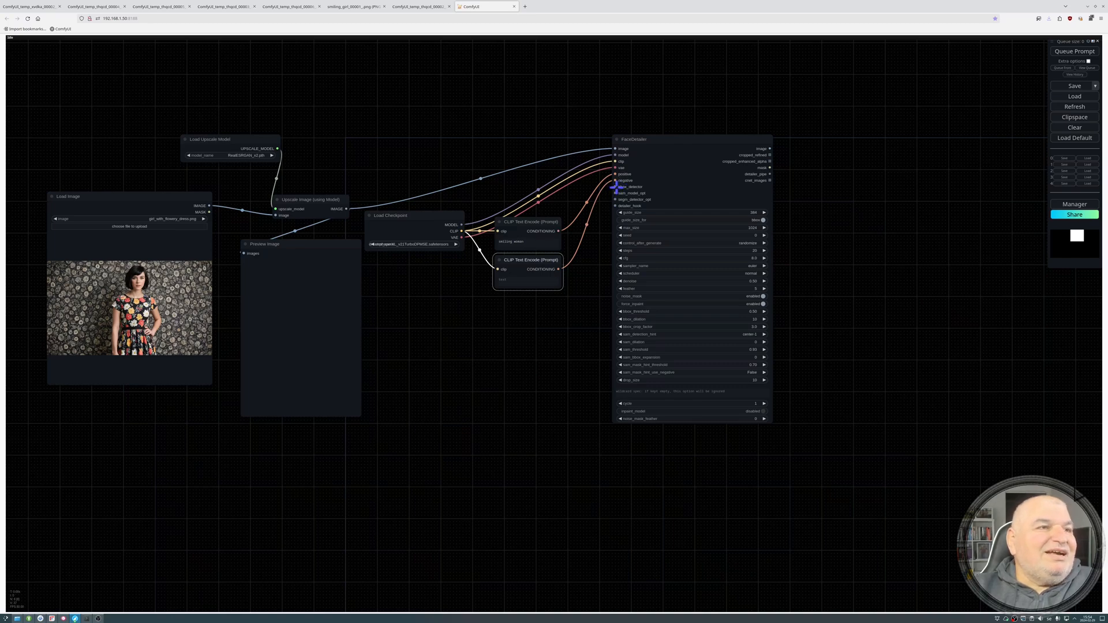
Attach a CLIPSegDetectorProvider node to FaceDetailer's bbox_detector input, place it below the prompt nodes and set its text to "Head".
left_click_drag(615, 187, 518, 322)
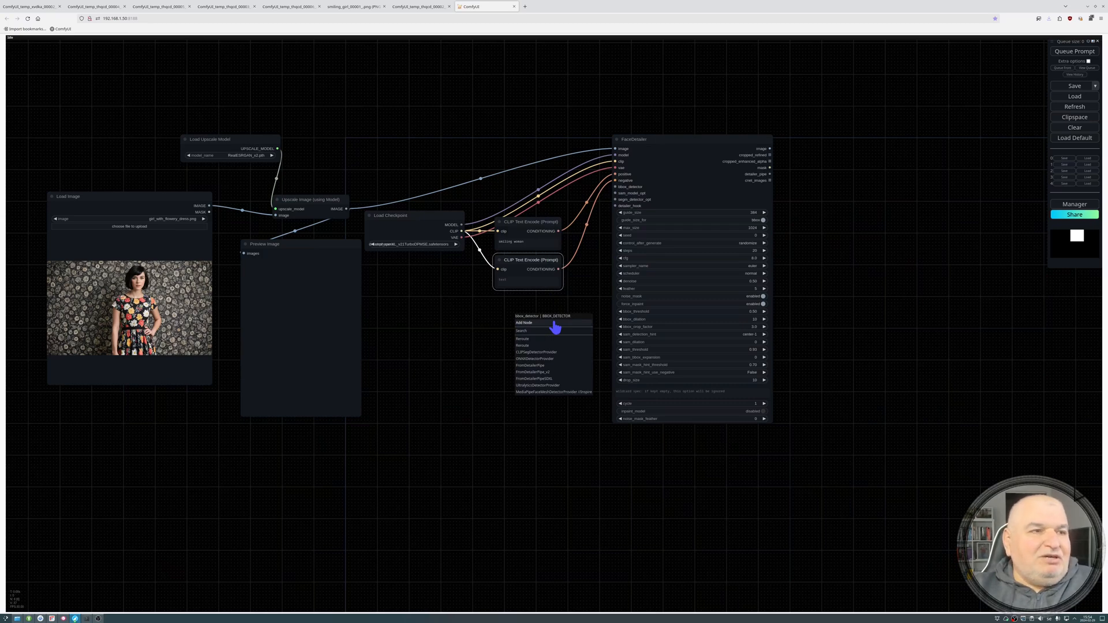
left_click(548, 353)
left_click_drag(581, 318, 524, 305)
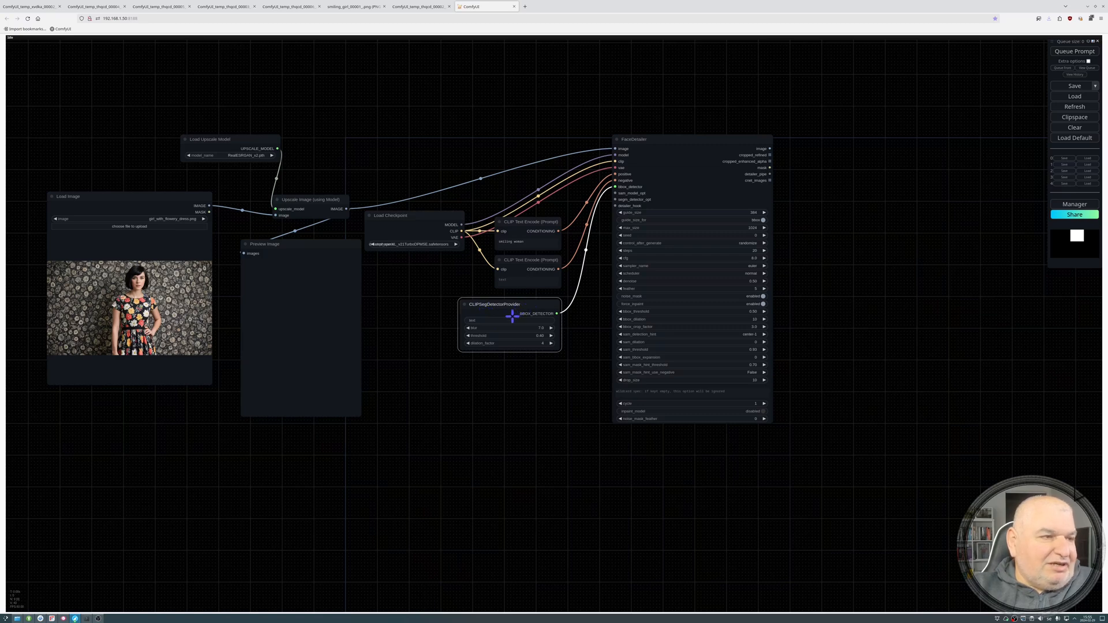
left_click(507, 320)
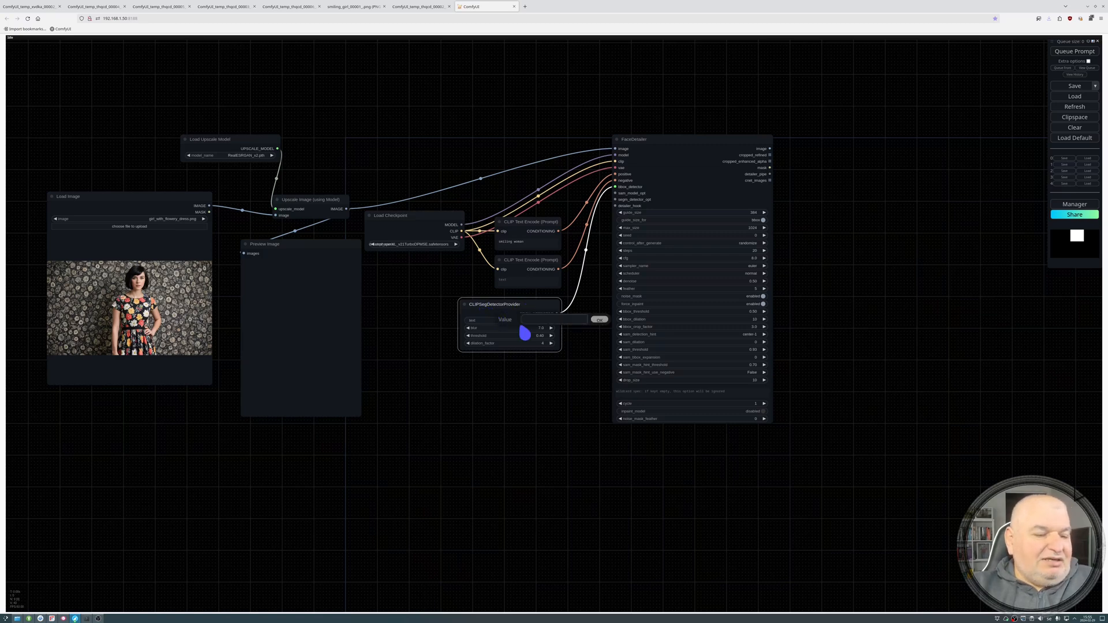
type("H")
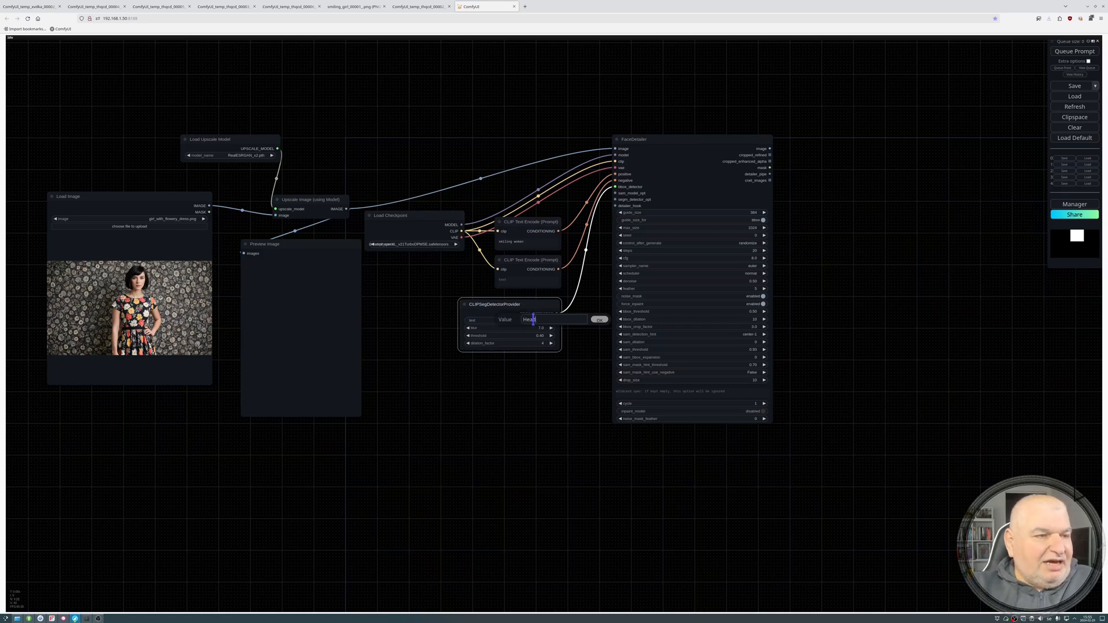
type("ead")
left_click(598, 320)
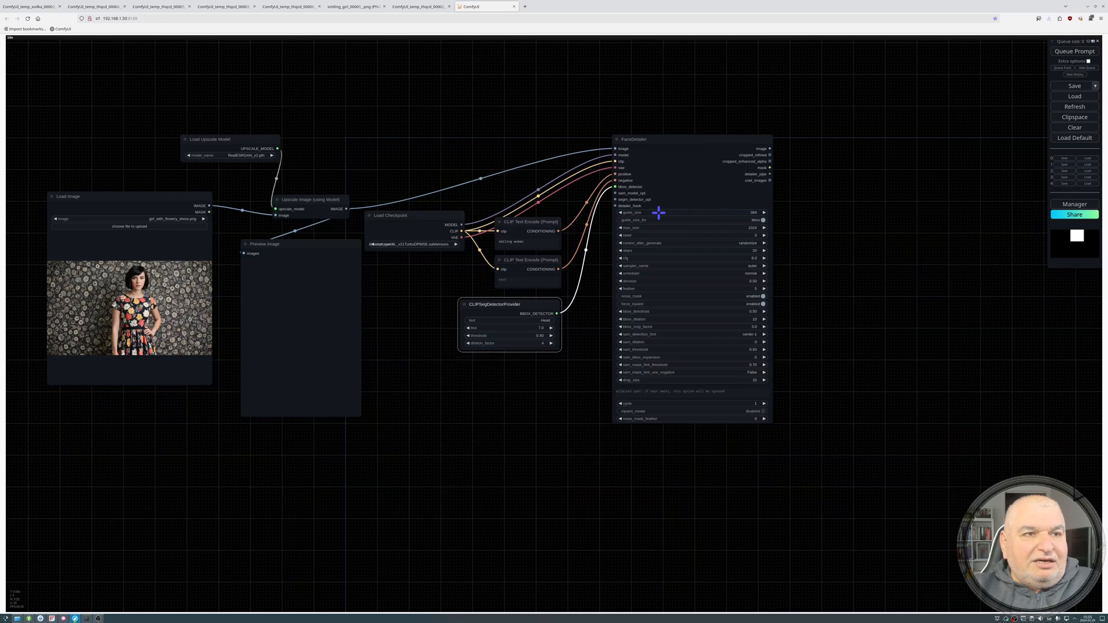
left_click(728, 228)
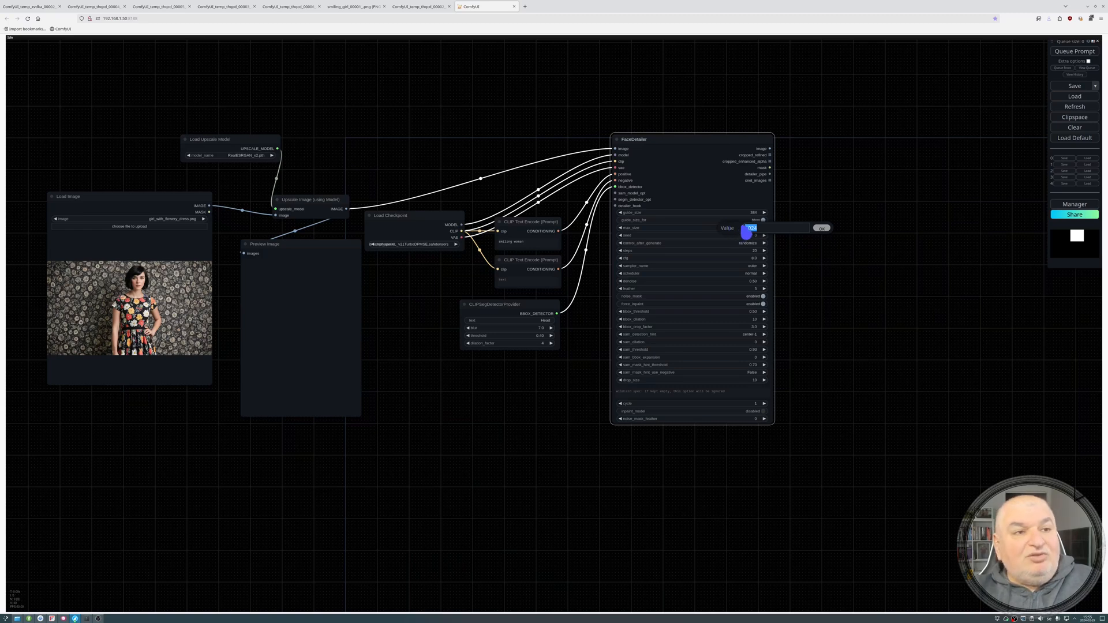
left_click(822, 229)
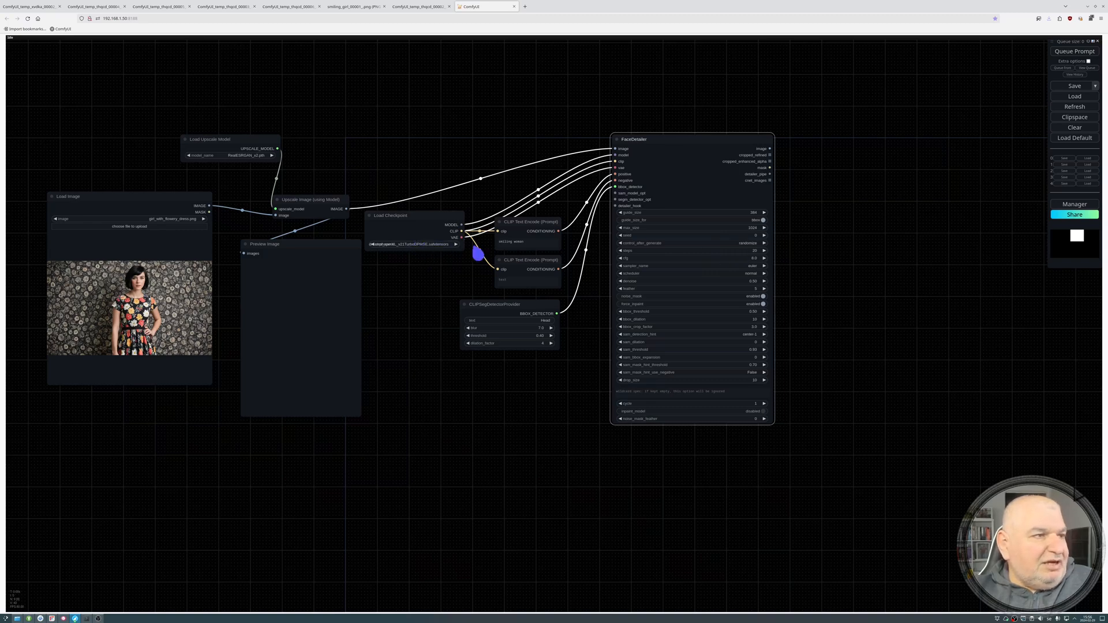
Set the FaceDetailer node's steps to 6 and its cfg to 2.
left_click(750, 250)
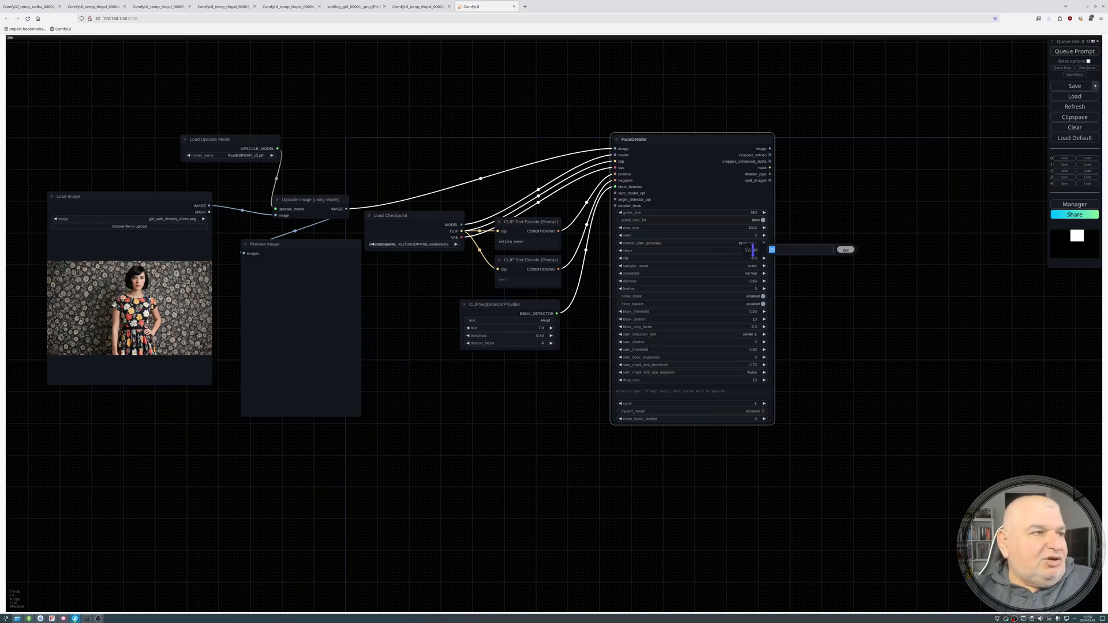
type("6")
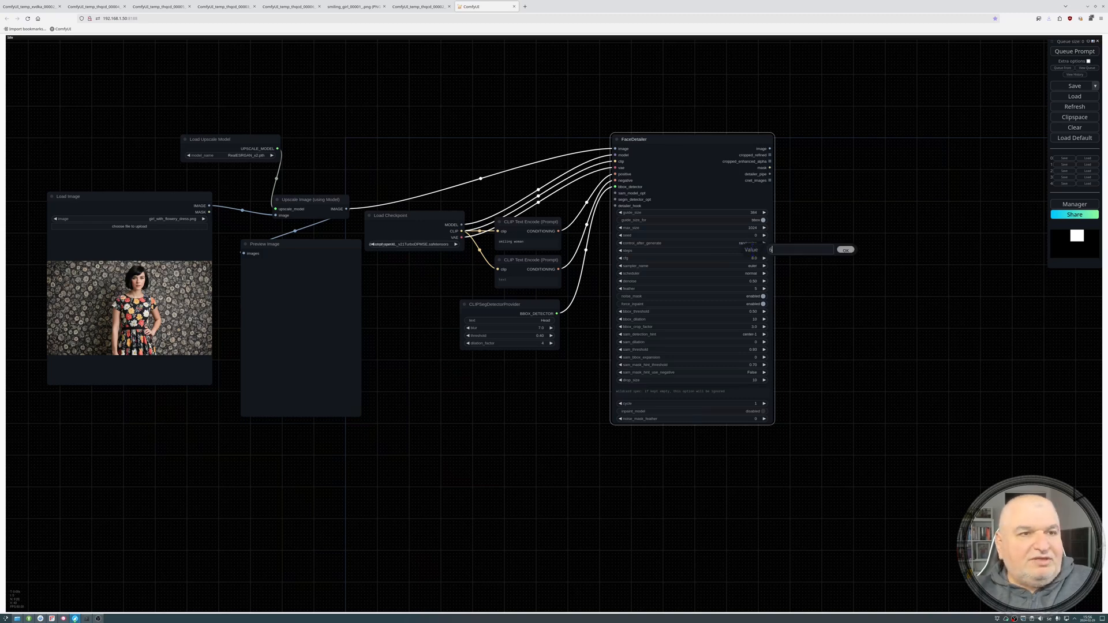
left_click(846, 251)
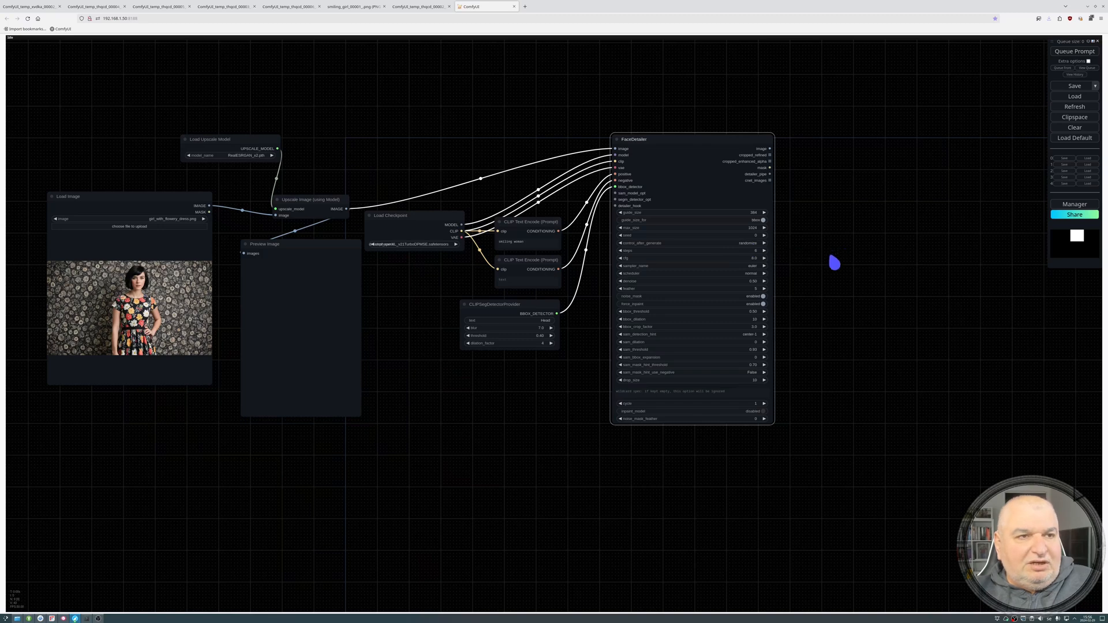
left_click(751, 258)
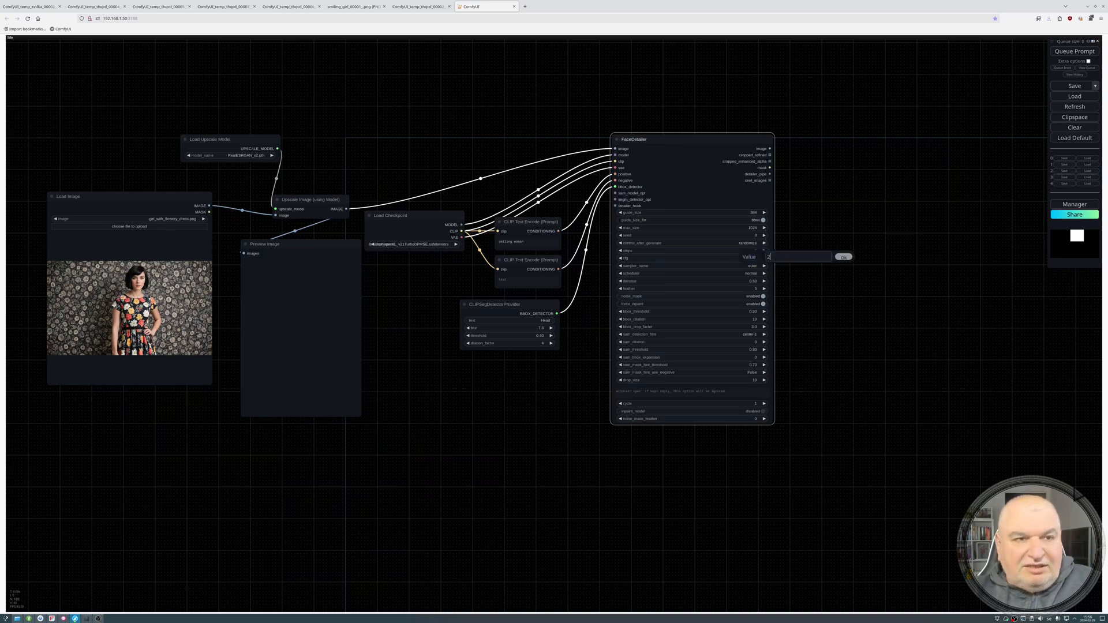
left_click(844, 257)
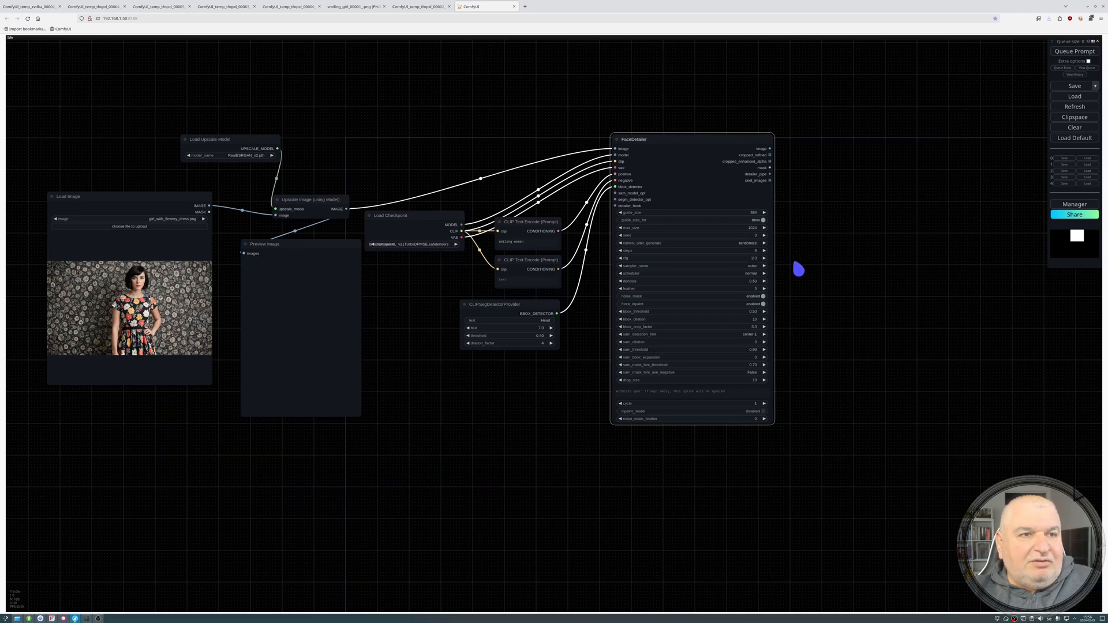
Set the FaceDetailer node's sampler_name to dpmpp_sde and its scheduler to karras.
left_click(747, 266)
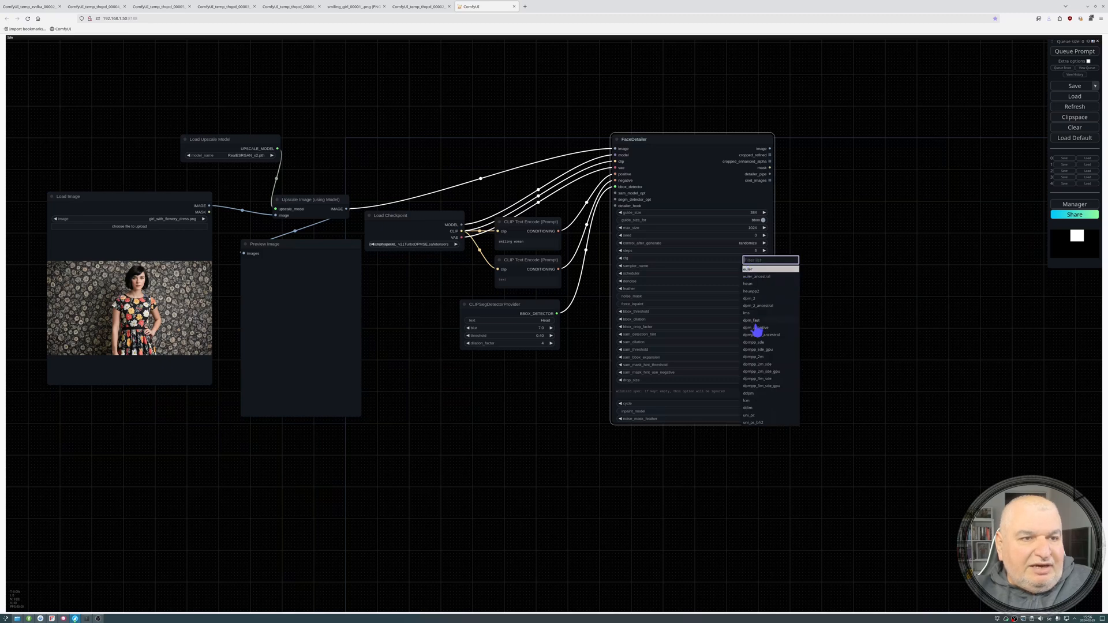
left_click(767, 343)
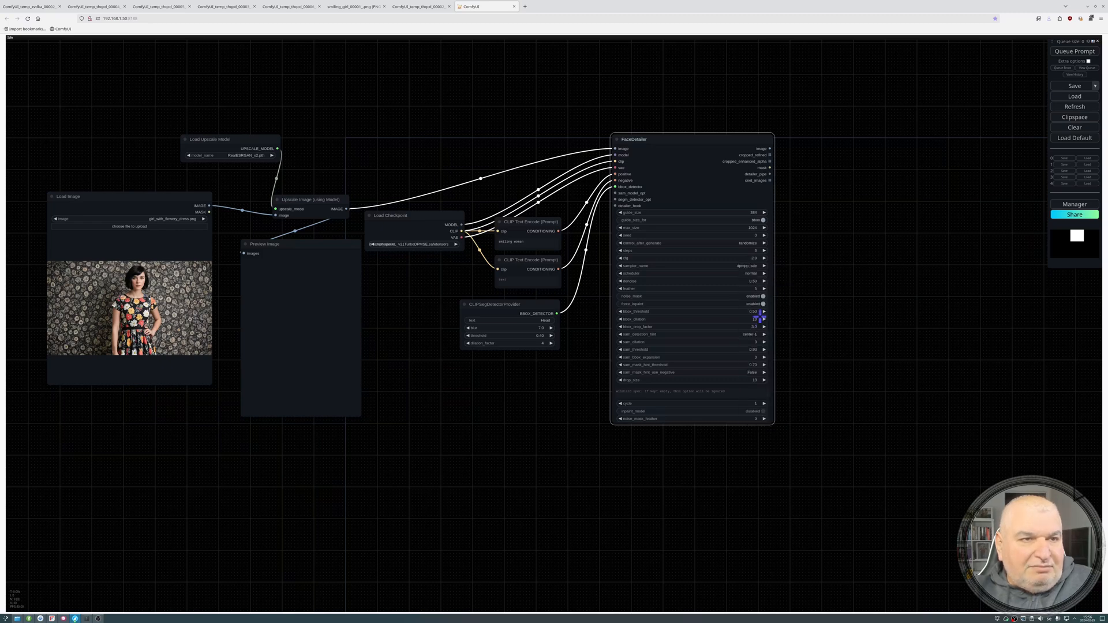
left_click(762, 274)
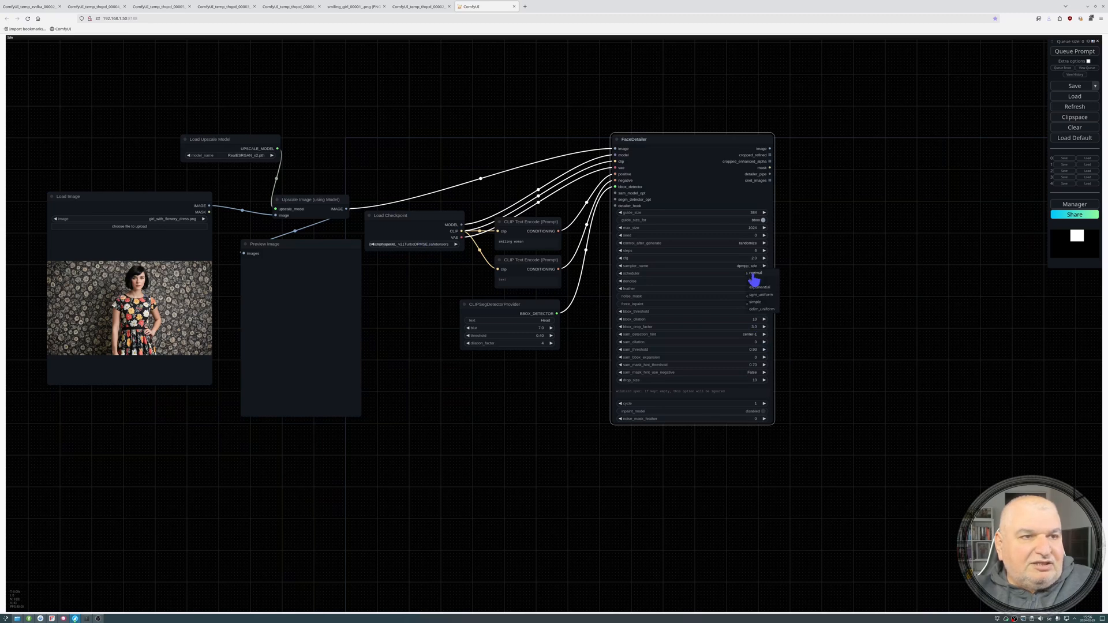
left_click(759, 282)
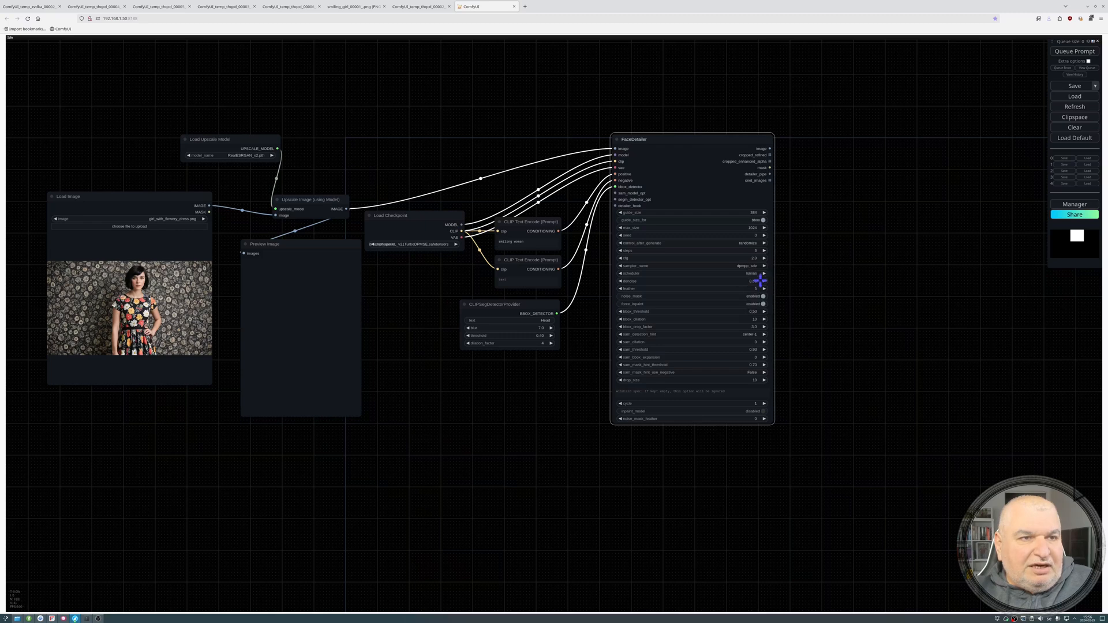
left_click(787, 282)
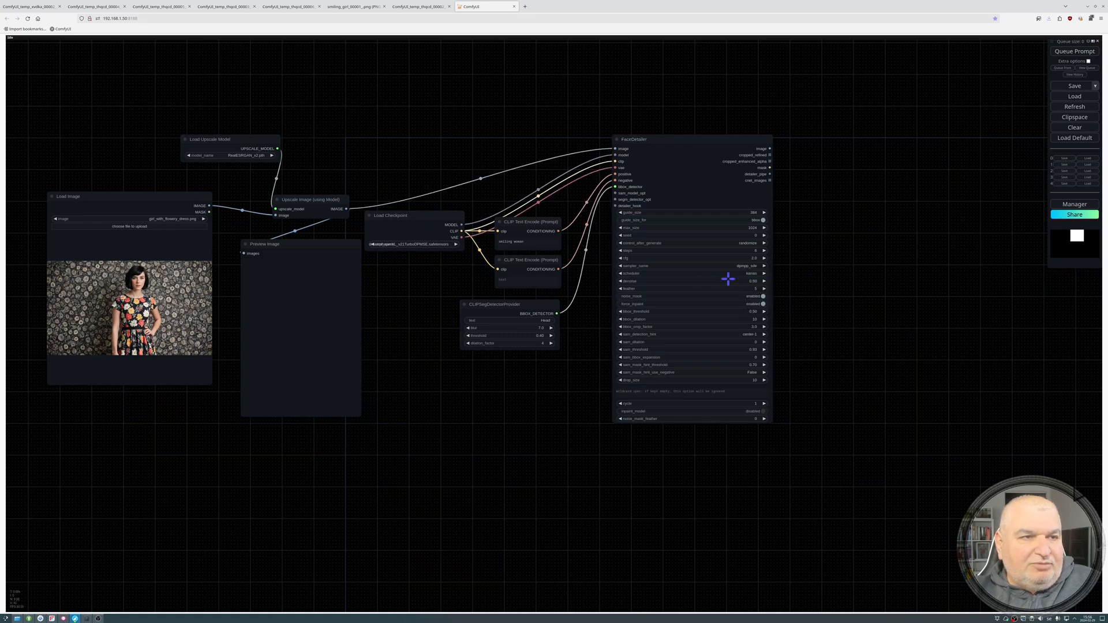
Set the FaceDetailer node's denoise to 0.5 and its bbox_threshold to 0.2.
left_click(695, 281)
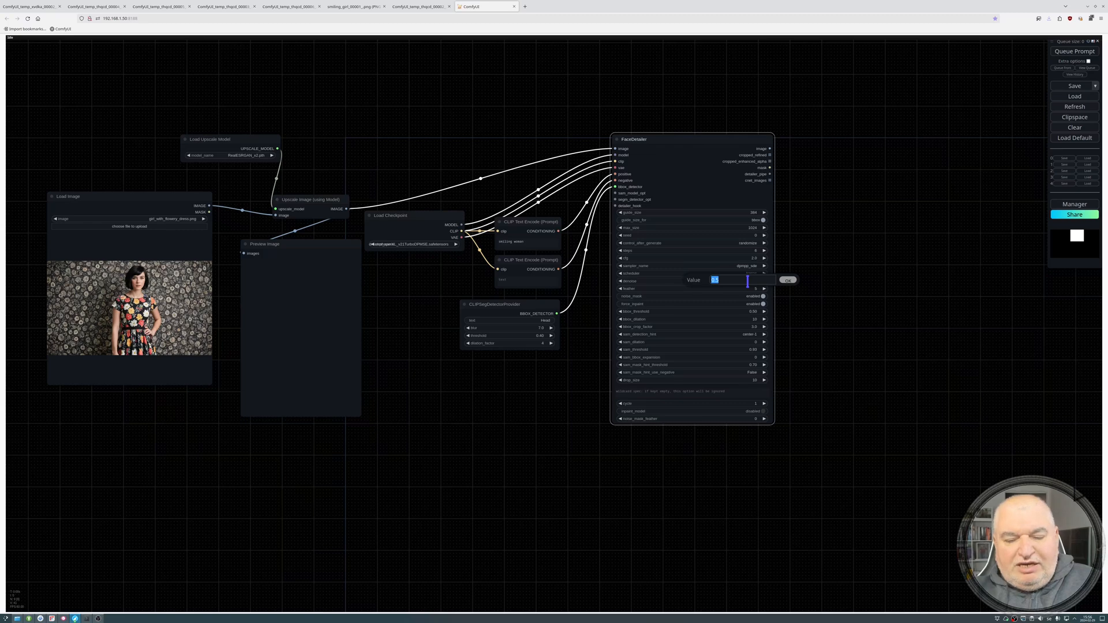
type("1")
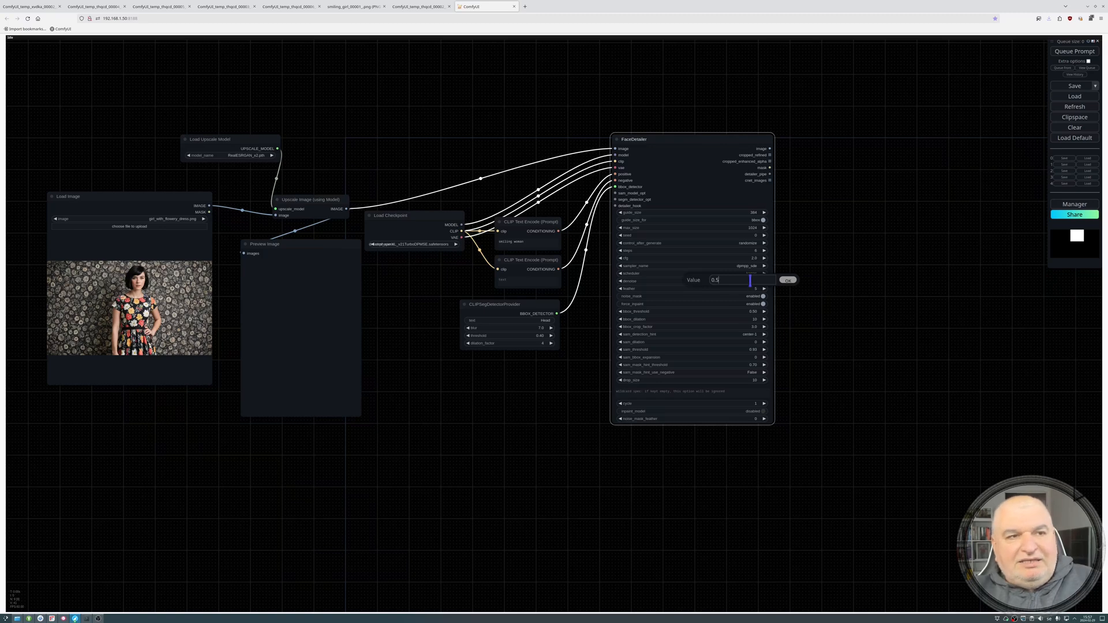
left_click(789, 282)
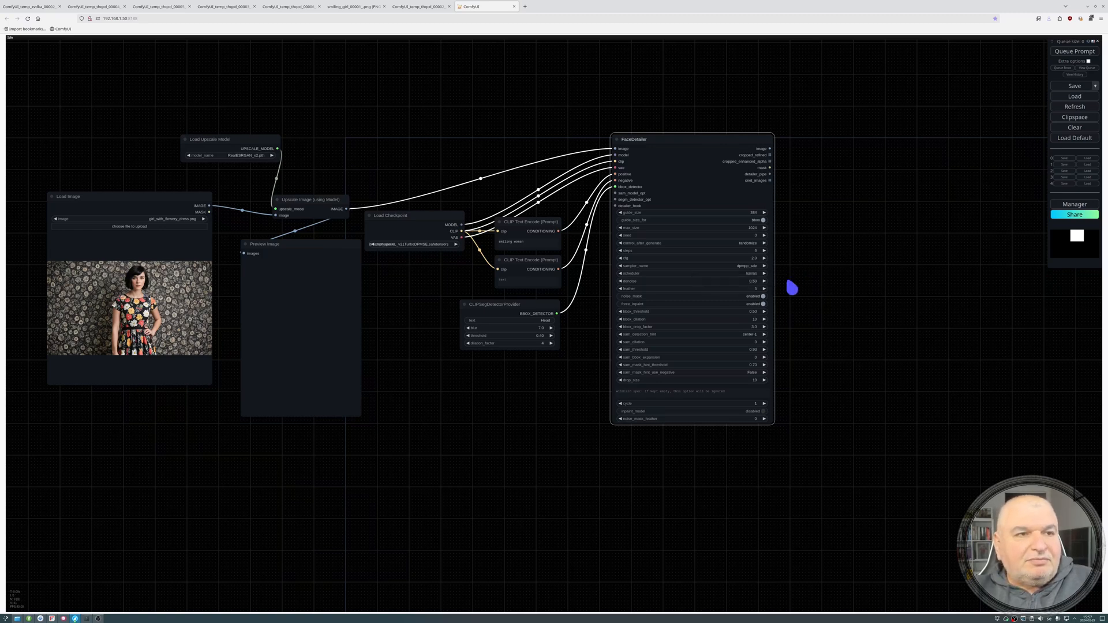
left_click(756, 281)
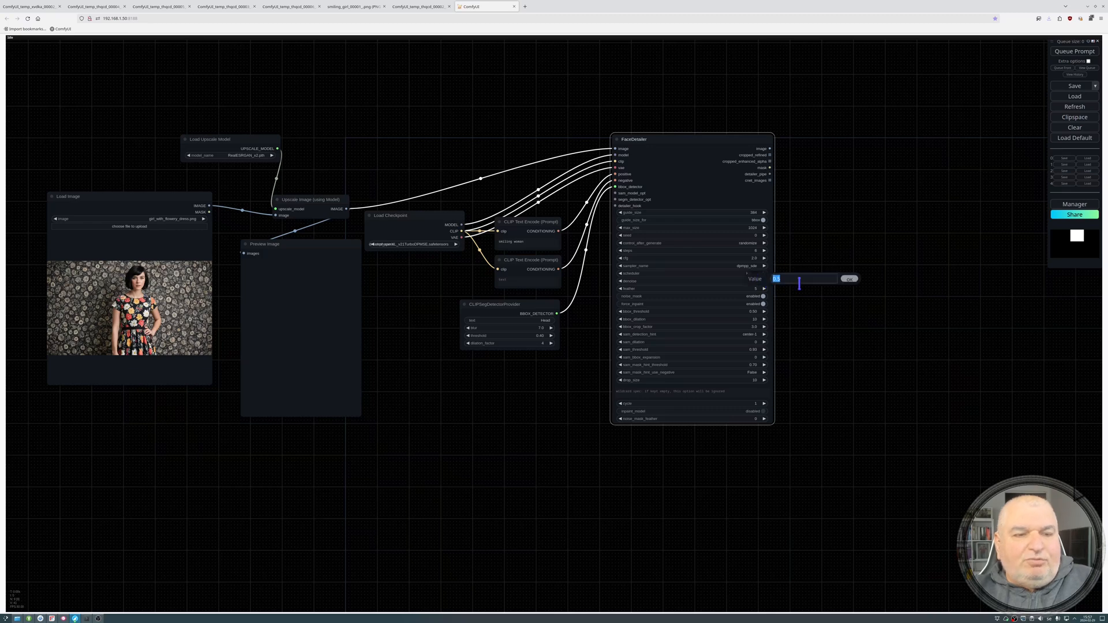
type("0")
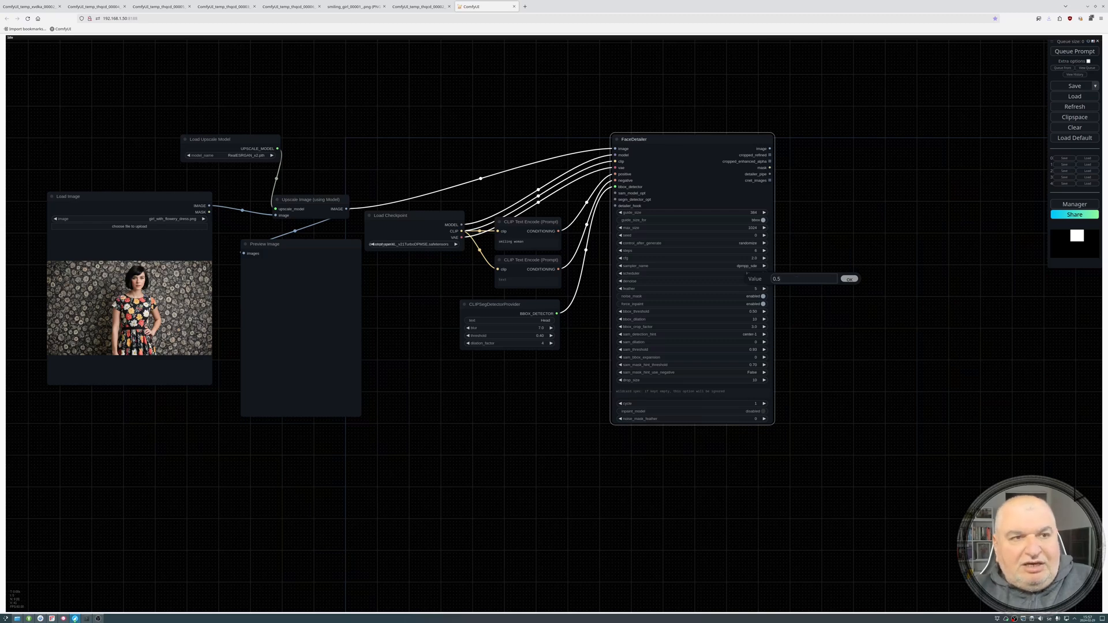
left_click(850, 280)
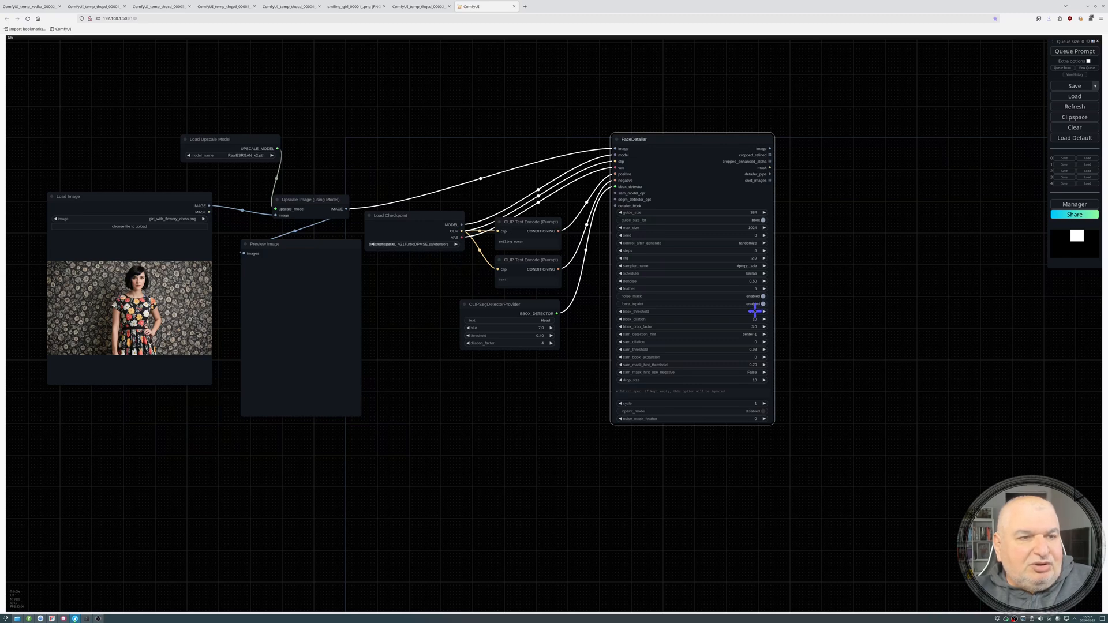
left_click(755, 312)
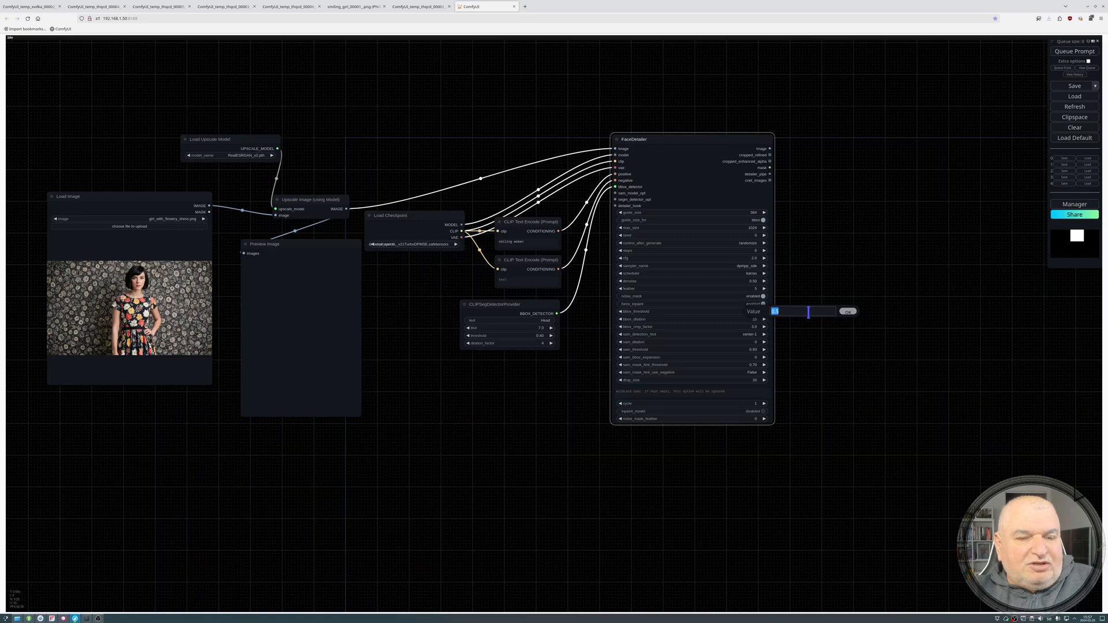
type("0")
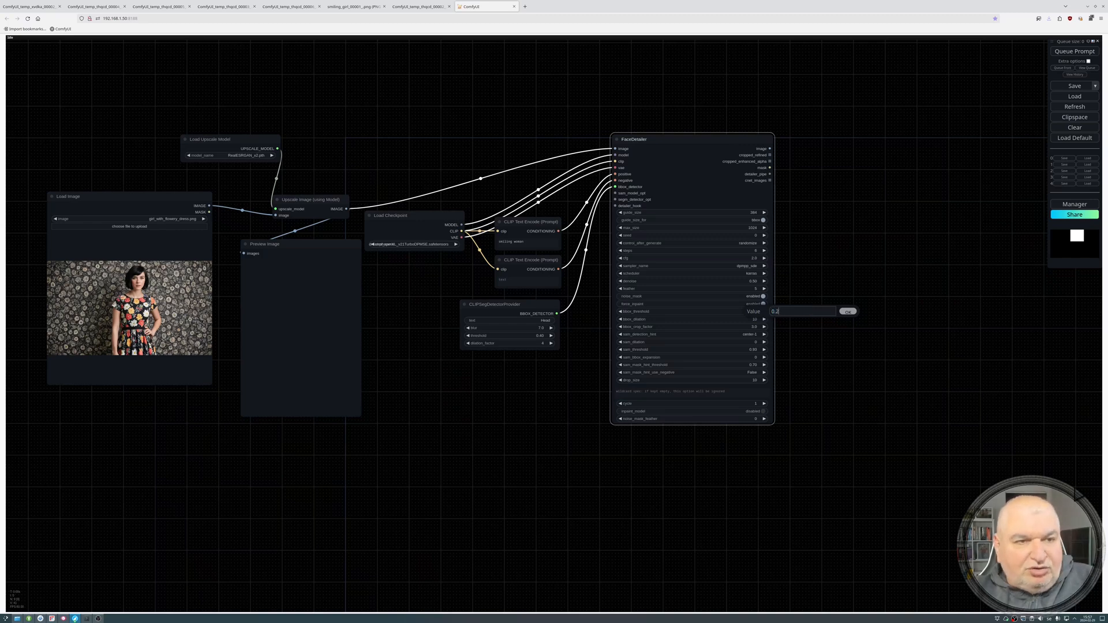
left_click(848, 312)
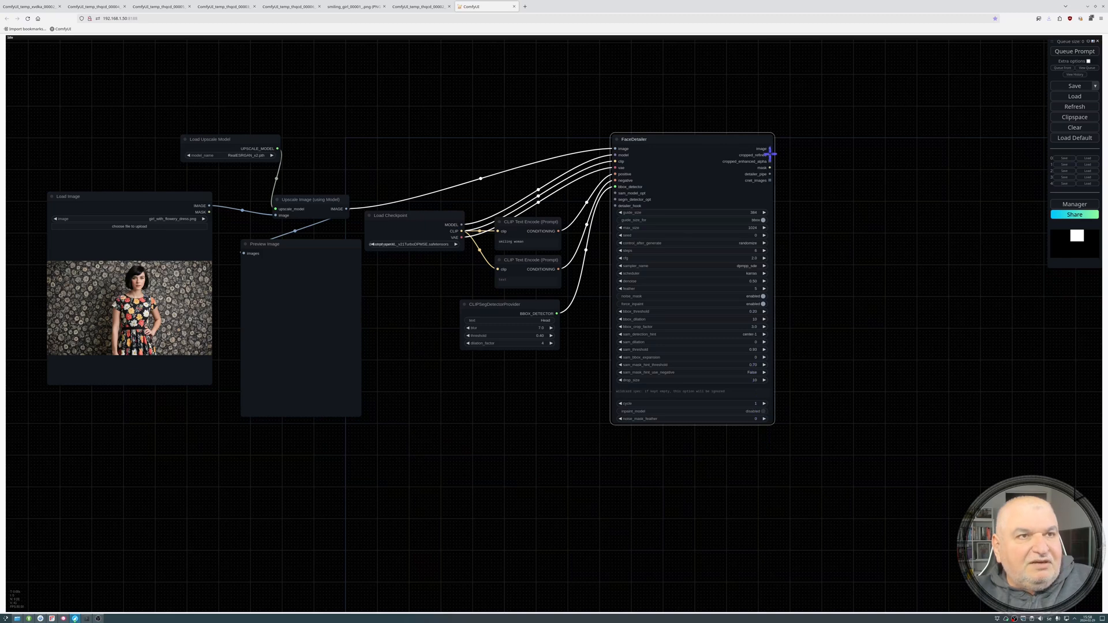
Attach a Save Image node to FaceDetailer's image output and set its filename prefix to "smiling_woman".
left_click_drag(771, 148, 918, 191)
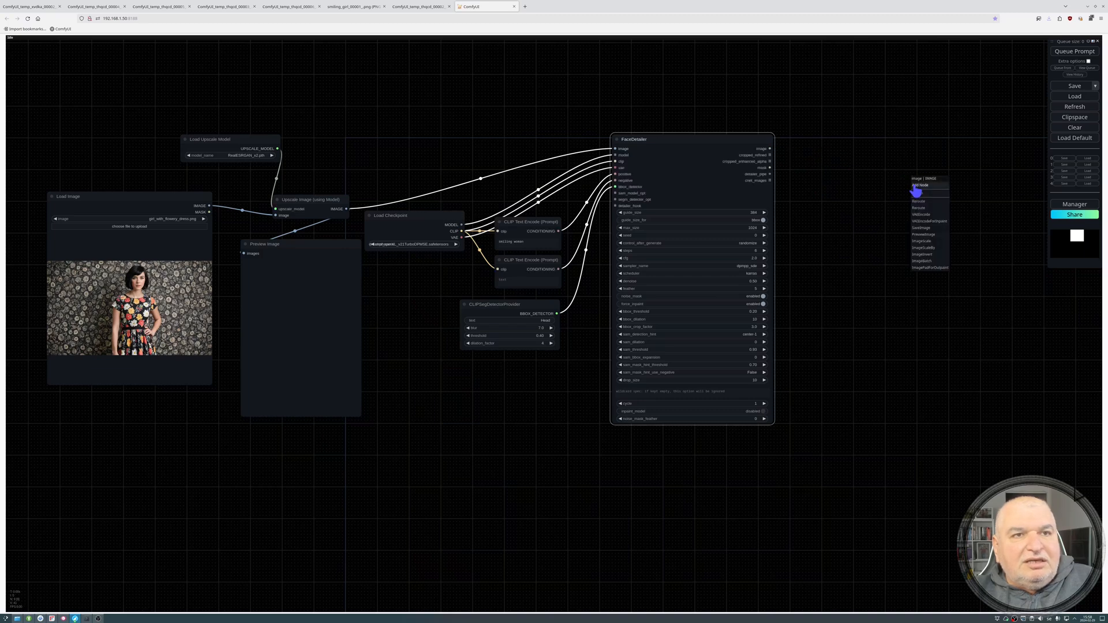
left_click(931, 228)
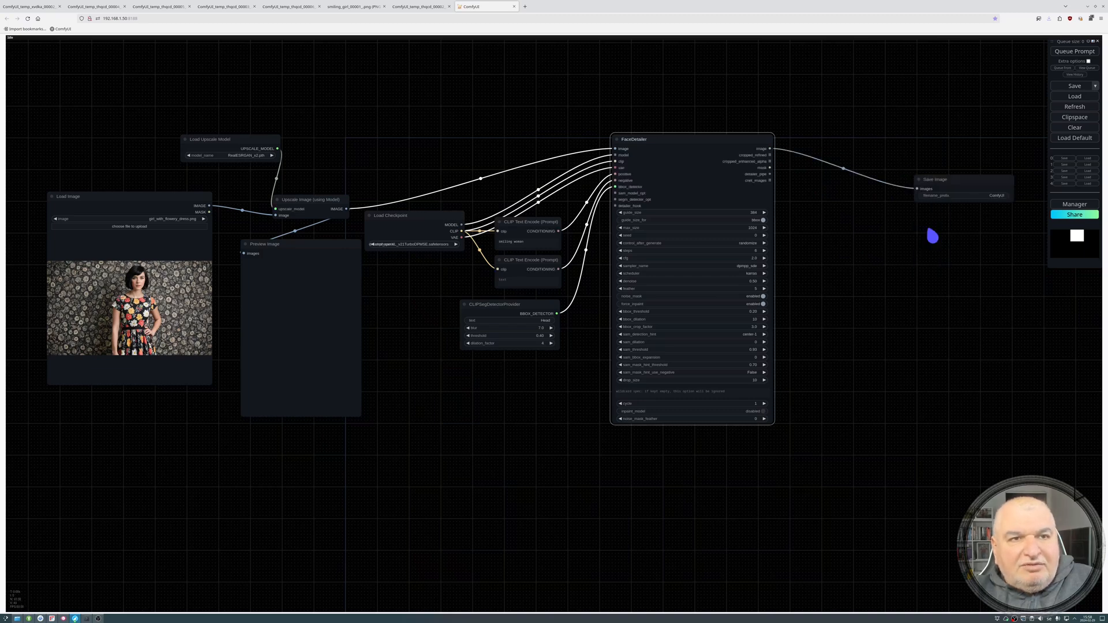
left_click(977, 197)
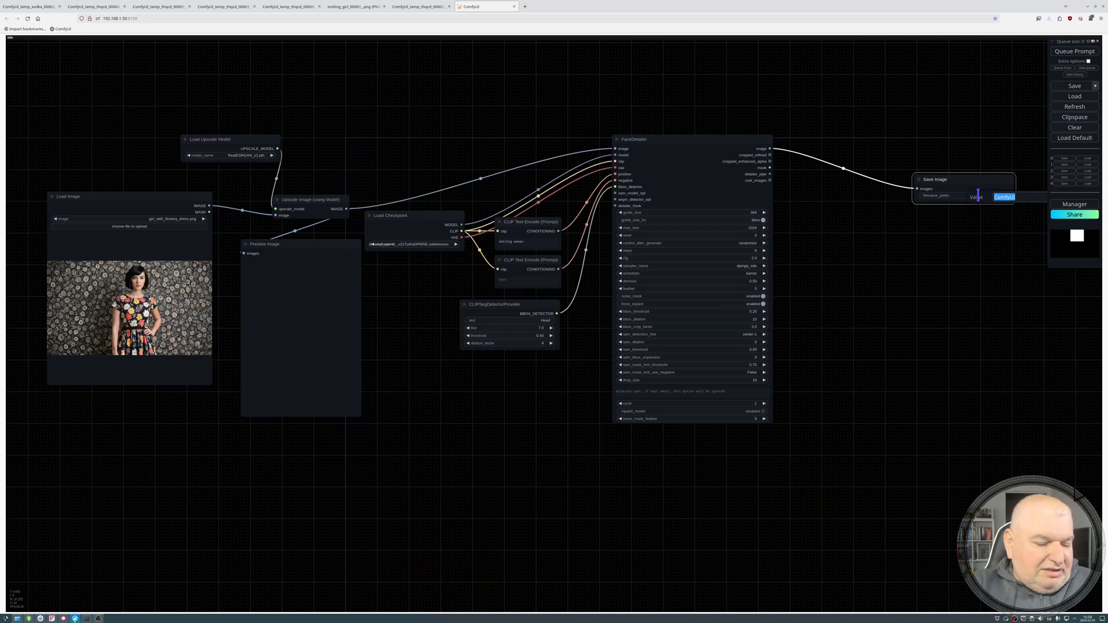
type("smiling_woman")
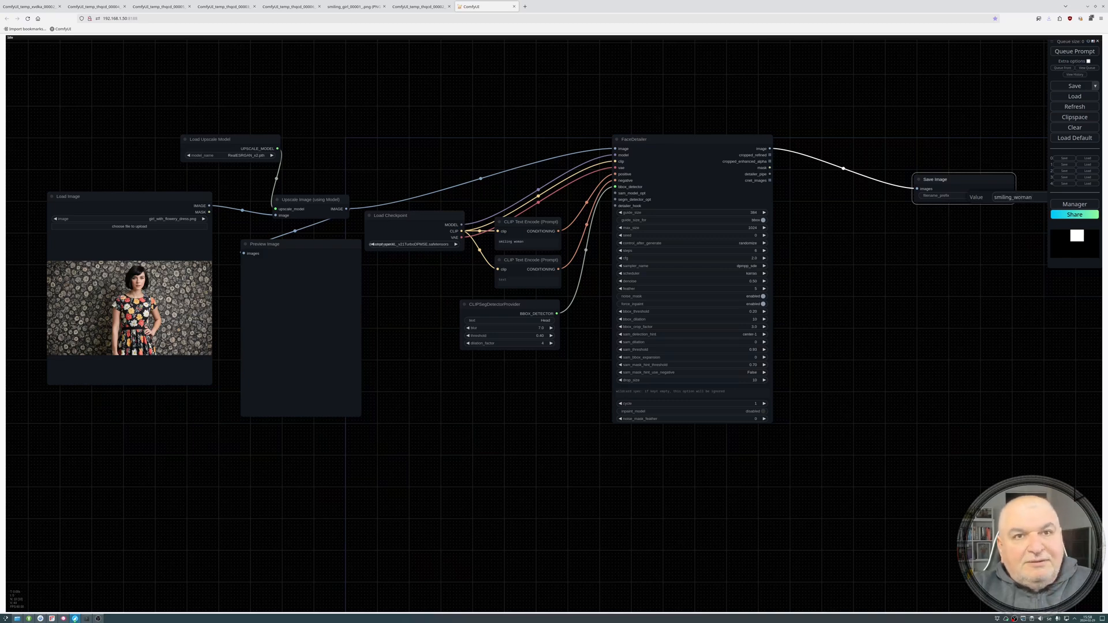
key("Return")
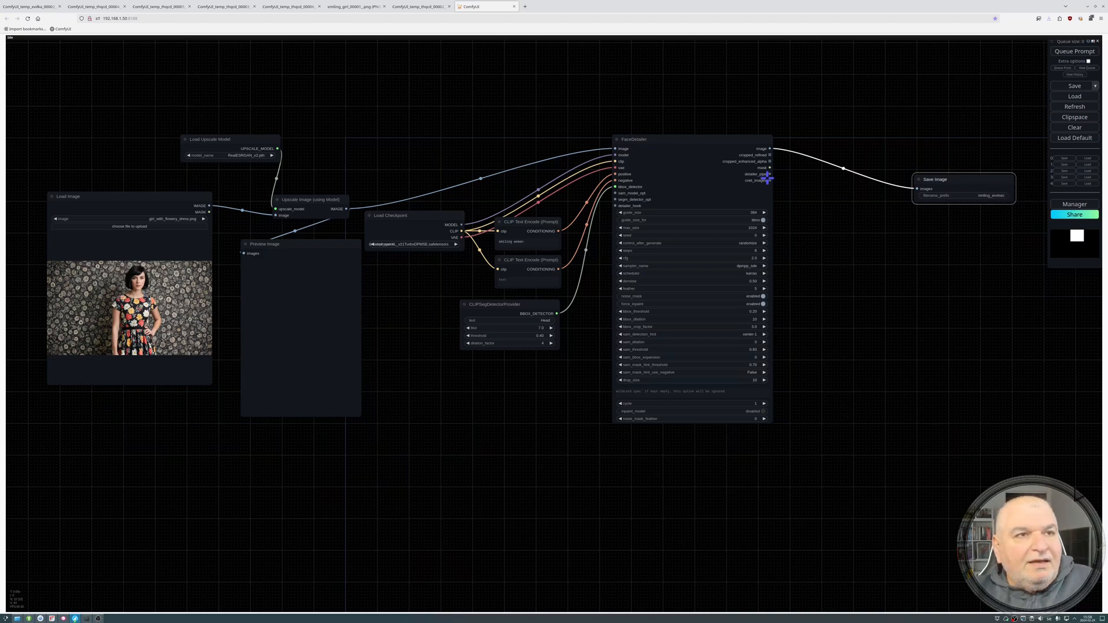
Route FaceDetailer's mask output through a Convert Mask to Image node into a Preview Image node, and arrange the output nodes beside FaceDetailer.
left_click_drag(770, 167, 813, 225)
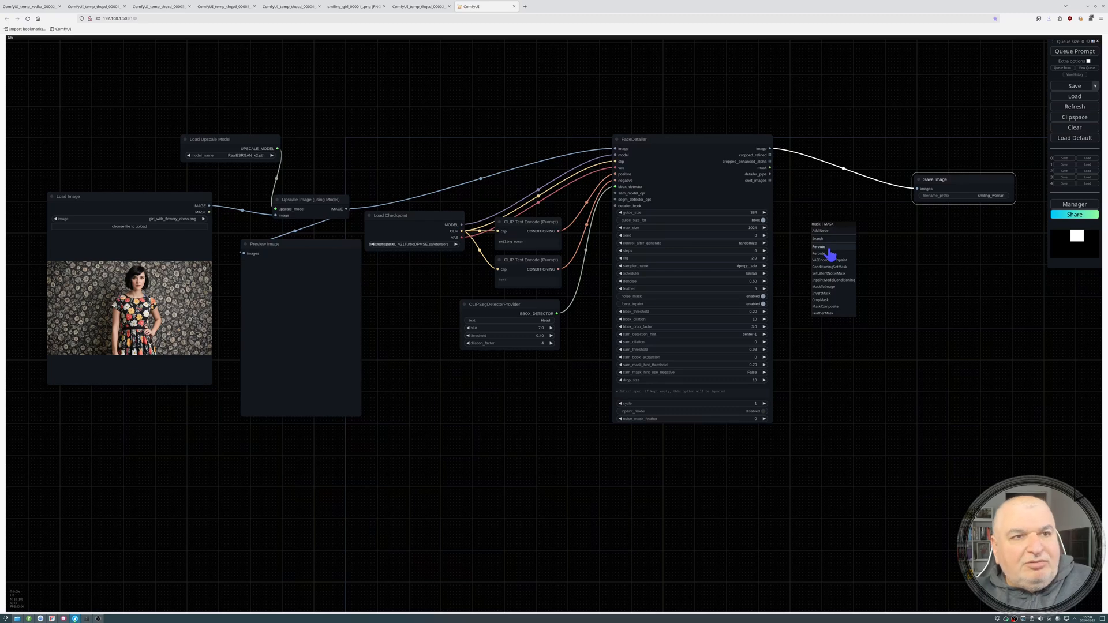
left_click(836, 288)
left_click_drag(878, 234, 849, 278)
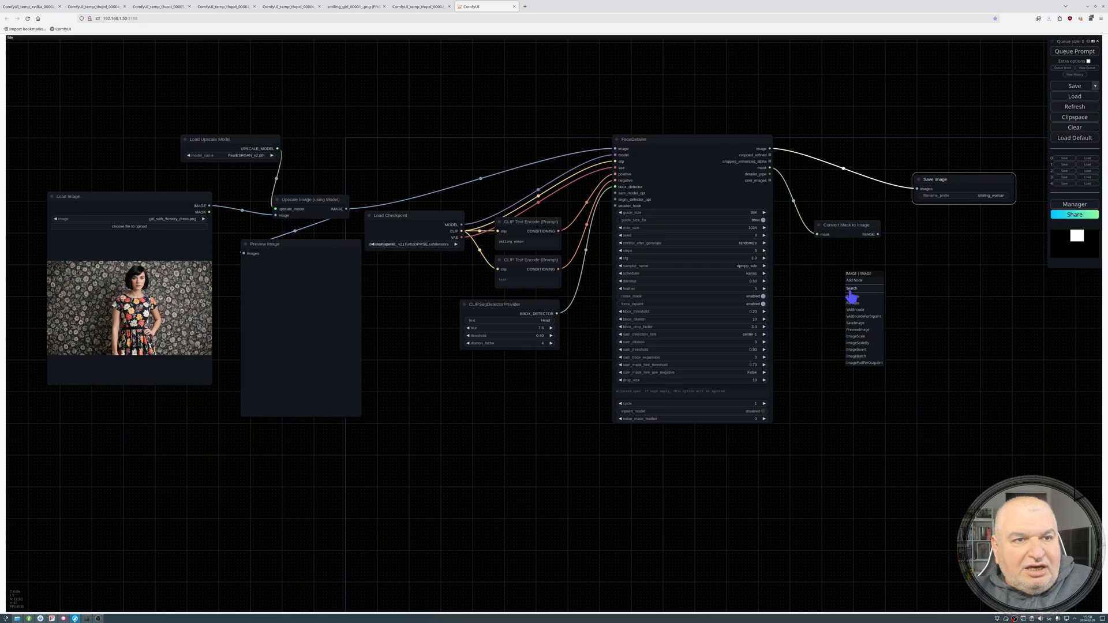
left_click(867, 334)
left_click_drag(841, 225, 821, 200)
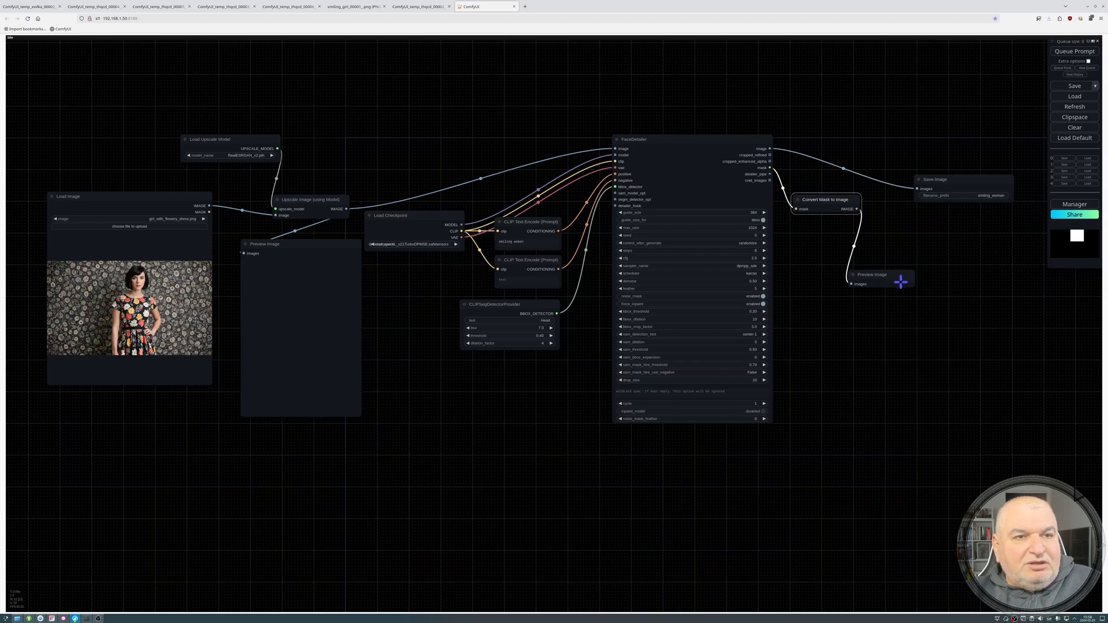
left_click_drag(901, 282, 869, 263)
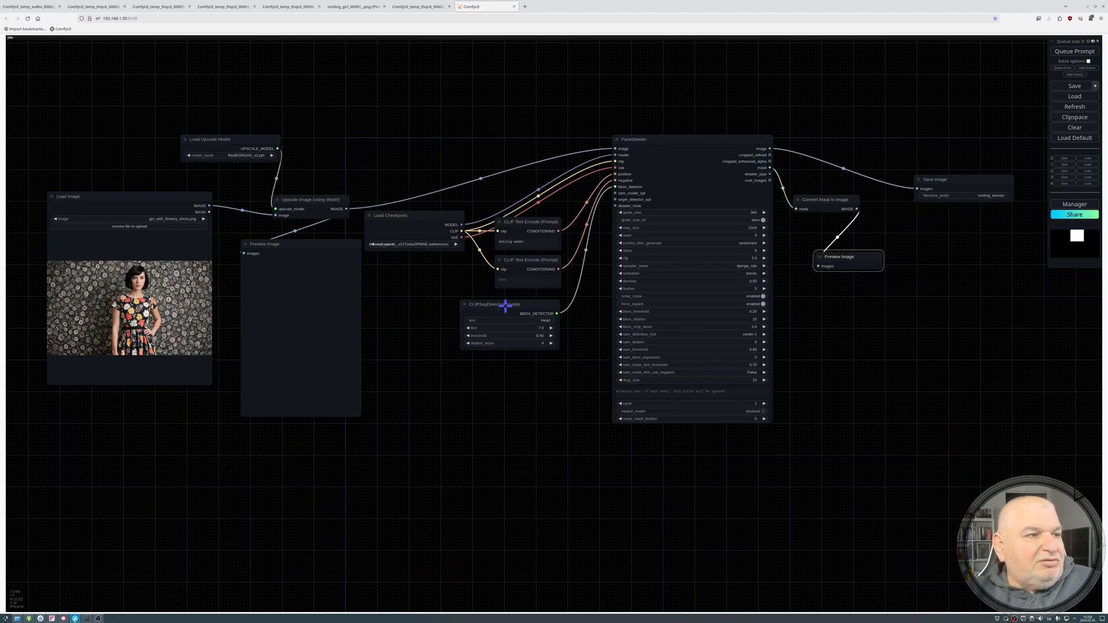
left_click_drag(946, 180, 950, 193)
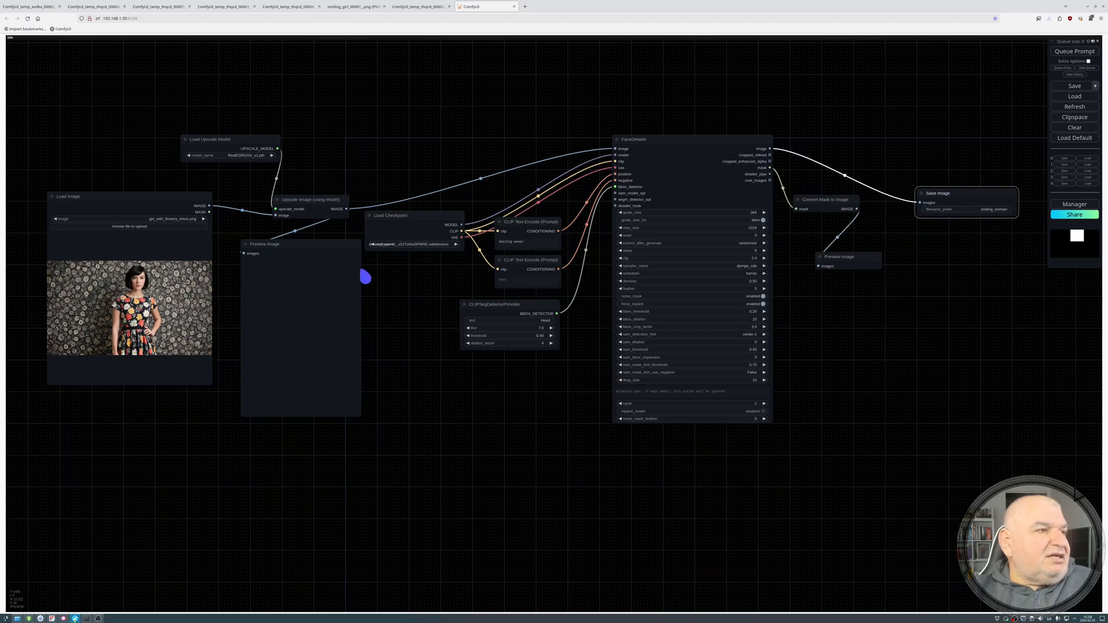
Queue the prompt and spread out the Load Upscale Model, Upscale Image, Load Checkpoint and upscale Preview Image nodes.
left_click(1066, 54)
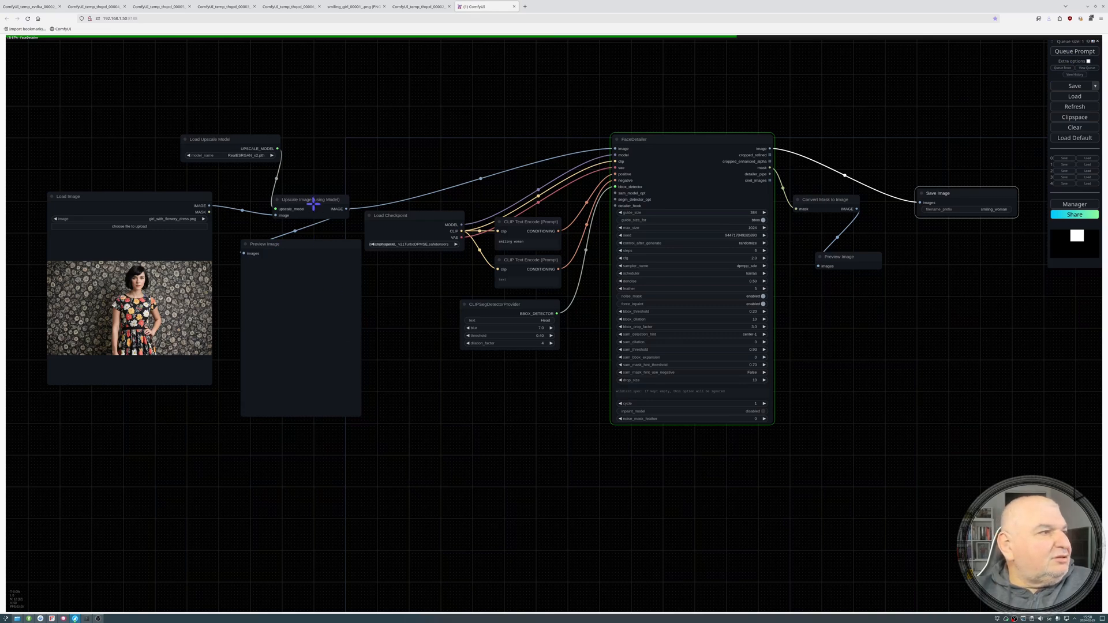
left_click_drag(313, 204, 294, 189)
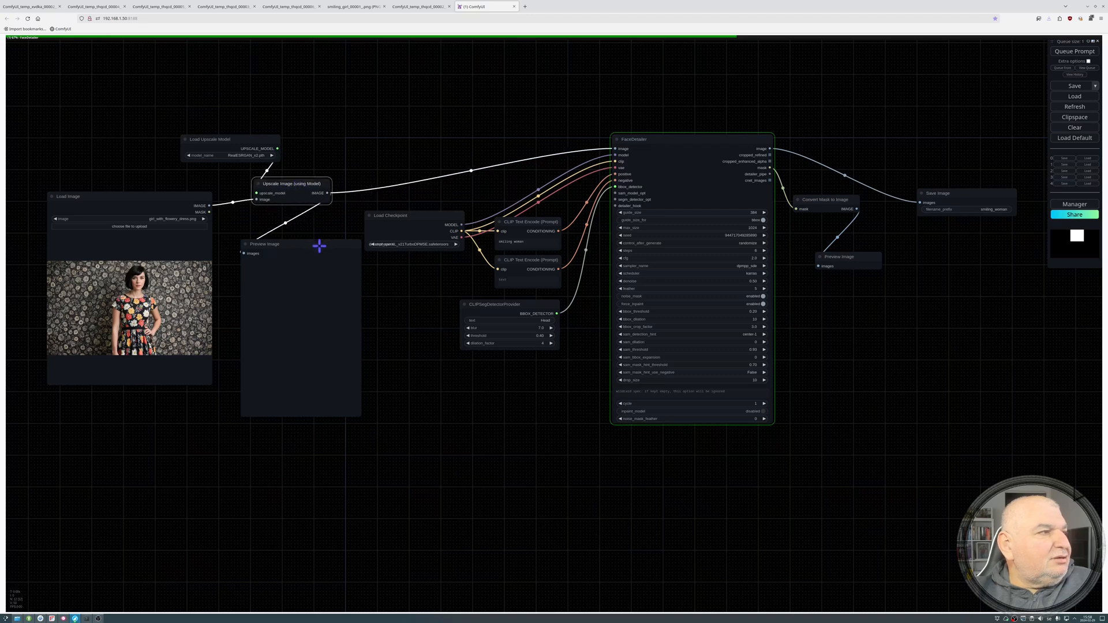
left_click_drag(320, 246, 329, 250)
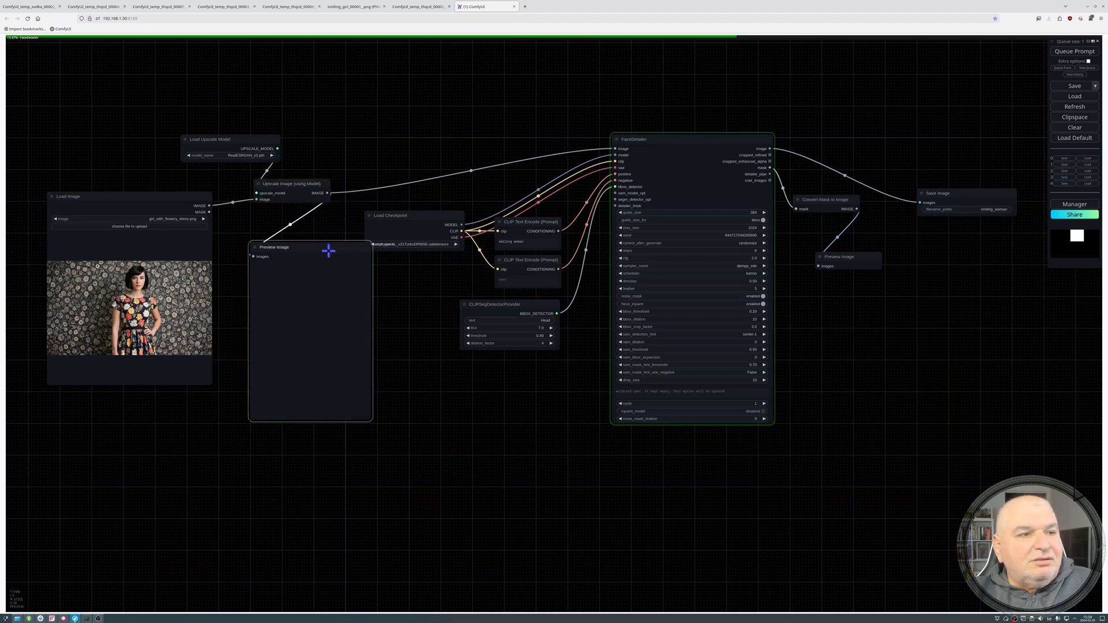
left_click_drag(407, 216, 420, 196)
left_click_drag(319, 183, 318, 181)
left_click_drag(224, 137, 182, 125)
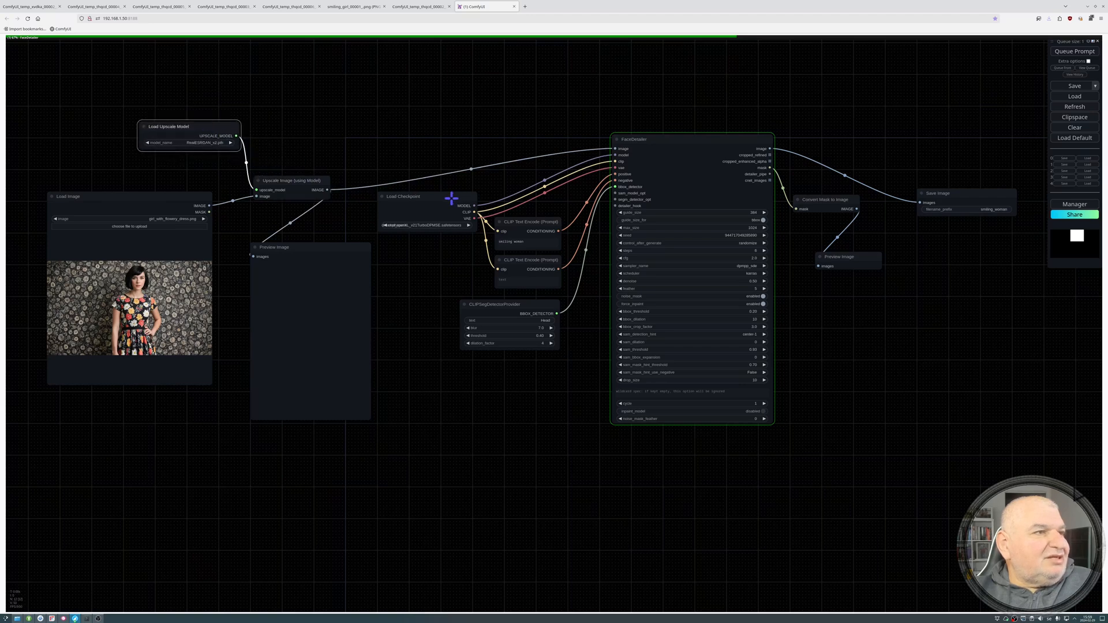
left_click_drag(451, 198, 439, 201)
left_click_drag(353, 247, 391, 258)
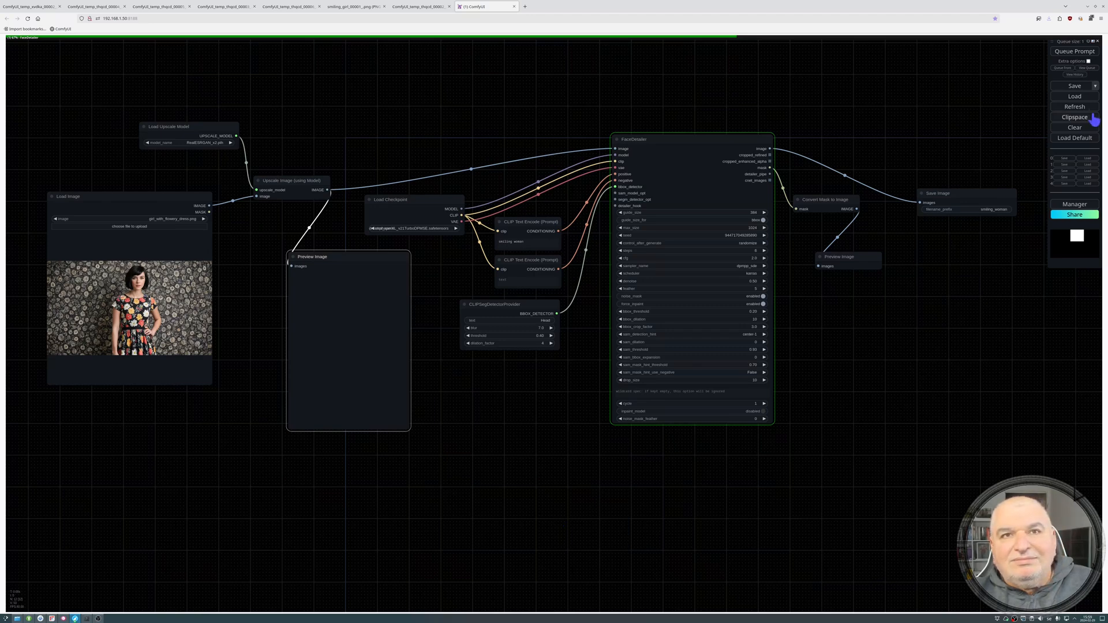
Show the queue list and shift the Upscale Image node up toward Load Upscale Model, with its Preview Image node slightly farther right.
left_click(1088, 68)
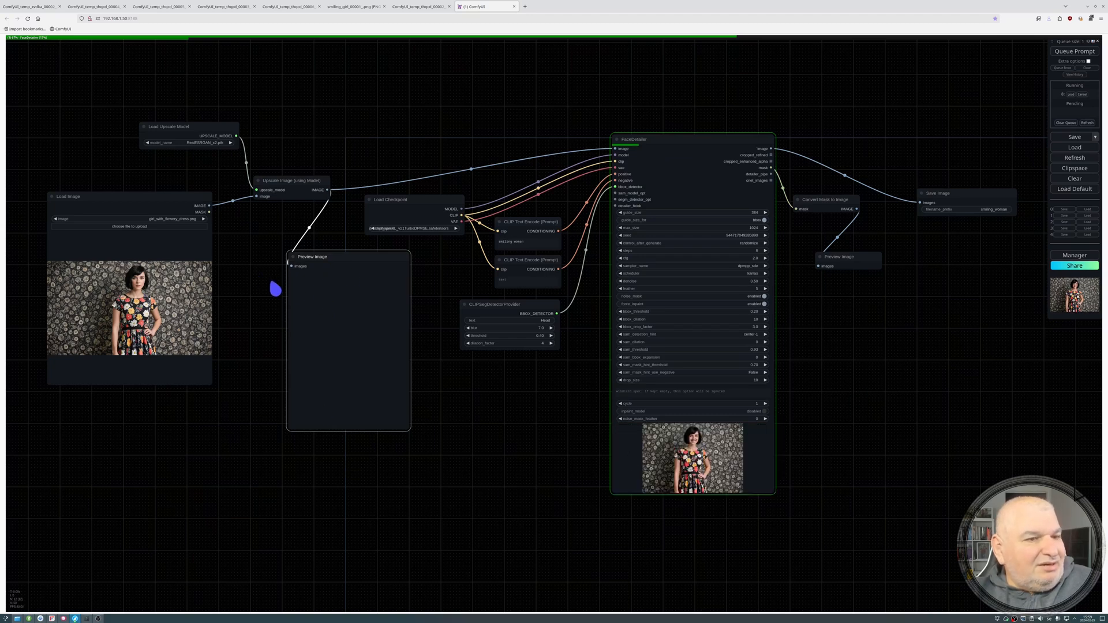
left_click_drag(342, 255, 374, 259)
left_click_drag(278, 182, 262, 175)
left_click_drag(393, 260, 368, 257)
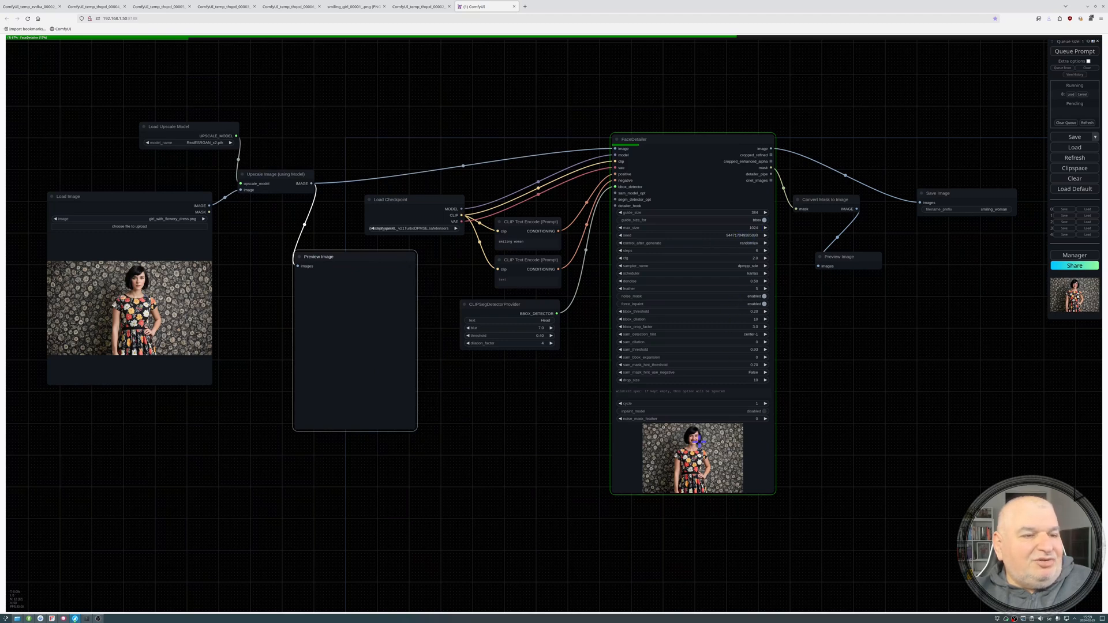
Place the mask's Preview Image node directly below Convert Mask to Image and open the Save Image result in its own browser tab.
left_click_drag(857, 254, 914, 244)
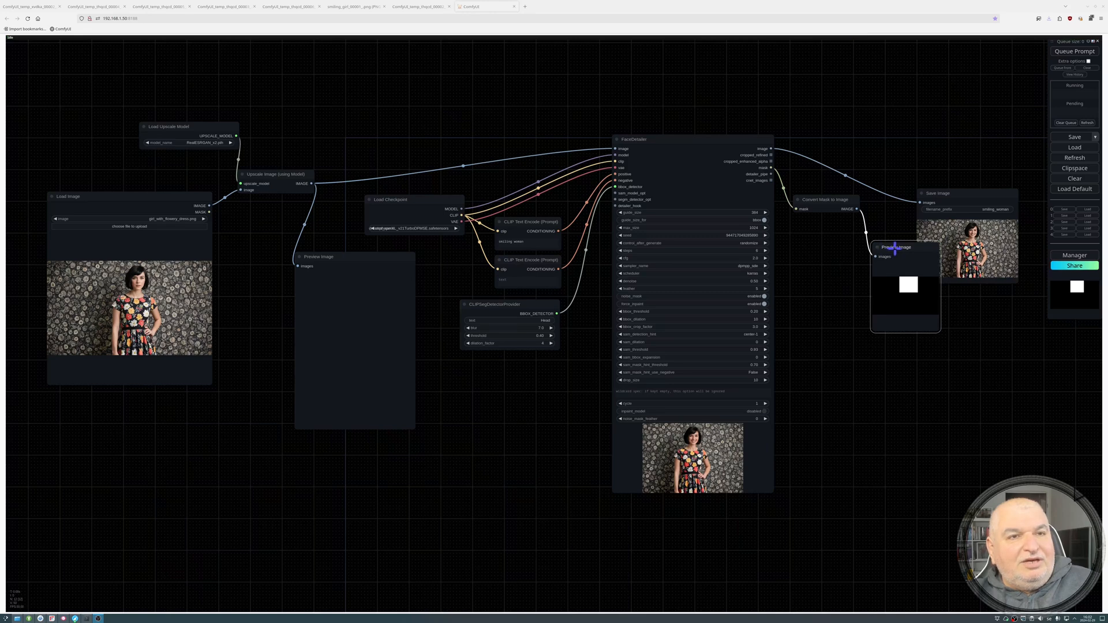
left_click_drag(896, 248, 833, 238)
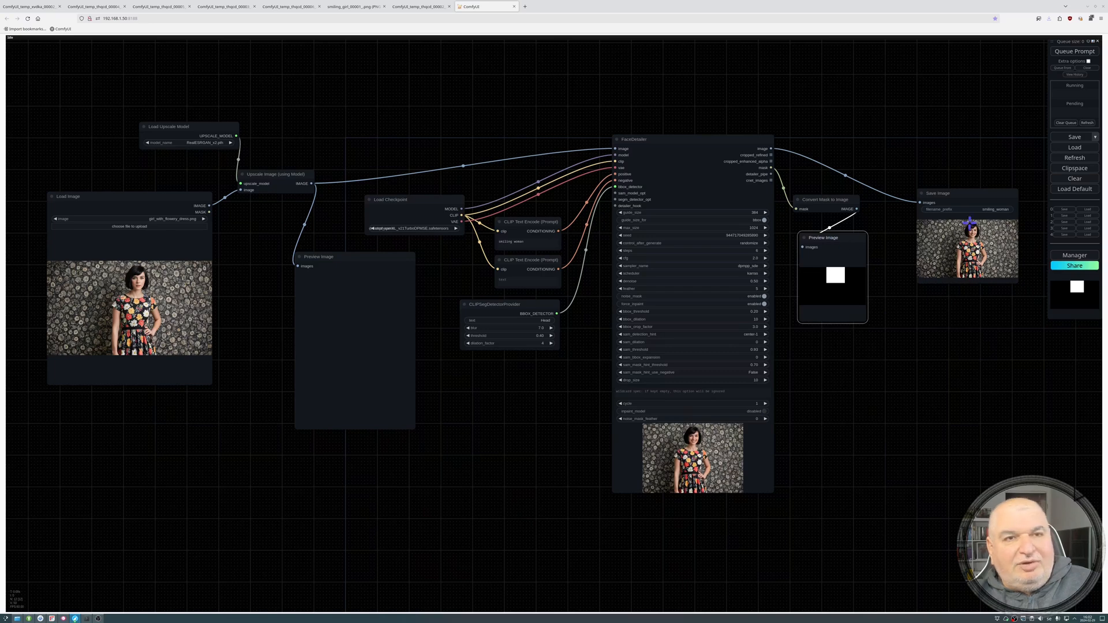
right_click(970, 224)
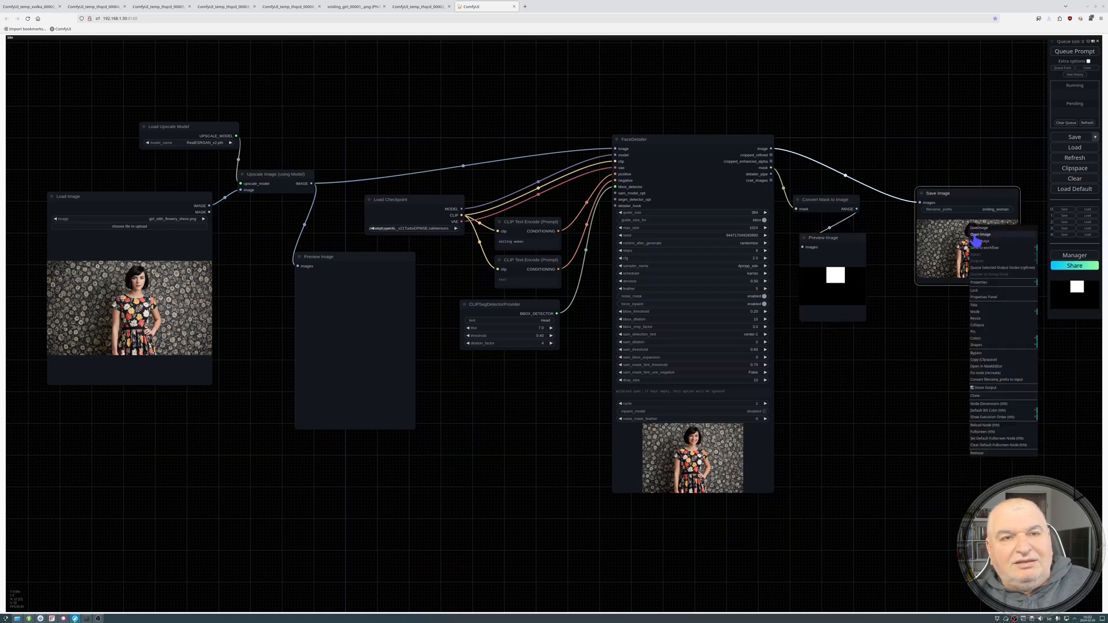
left_click(976, 236)
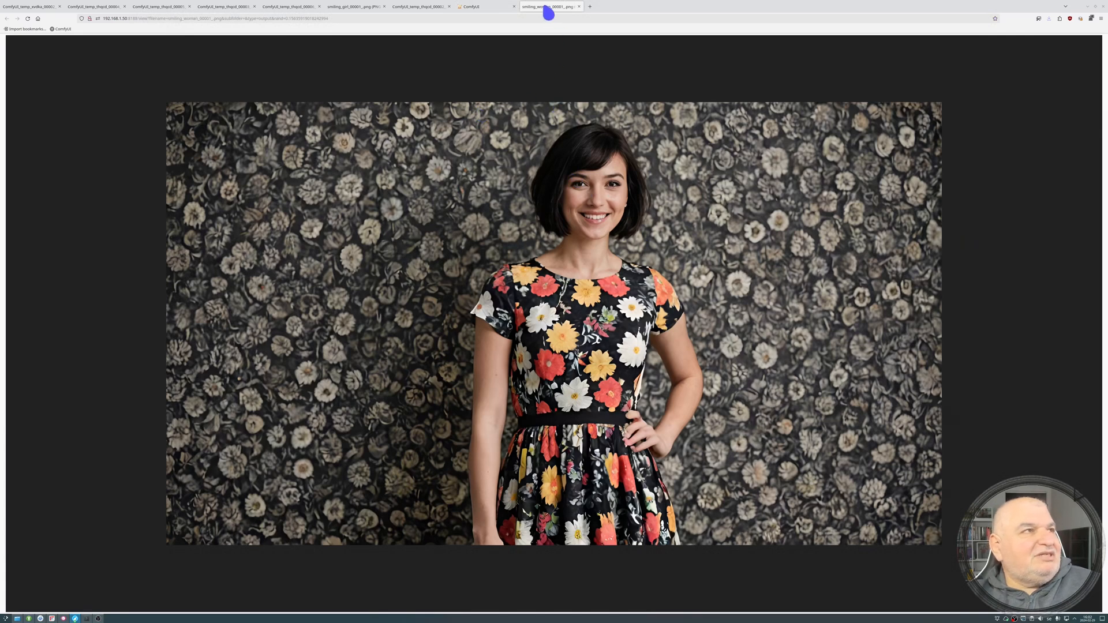
Compare the new smiling_woman image with the childlike-face result and the earlier smiling_girl image.
left_click(431, 8)
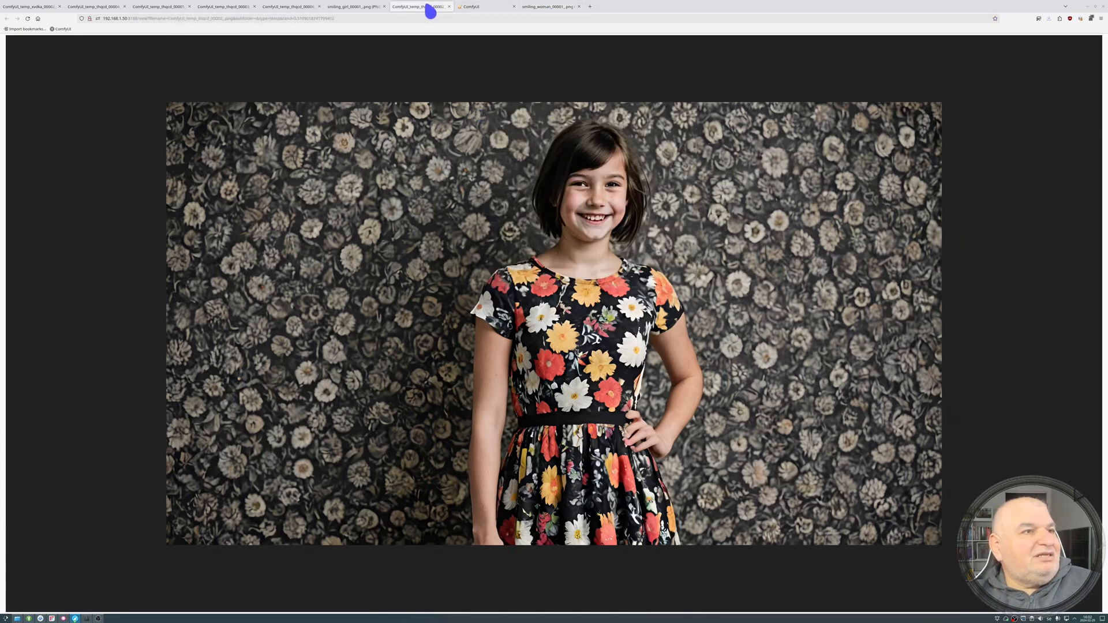
left_click(380, 8)
left_click(551, 10)
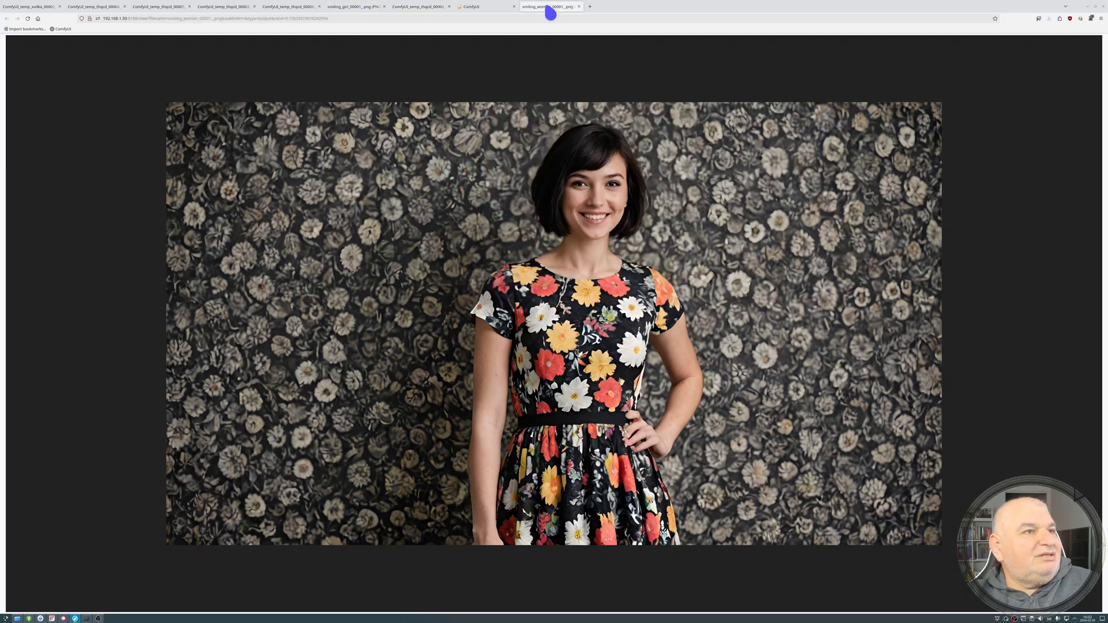
left_click(348, 8)
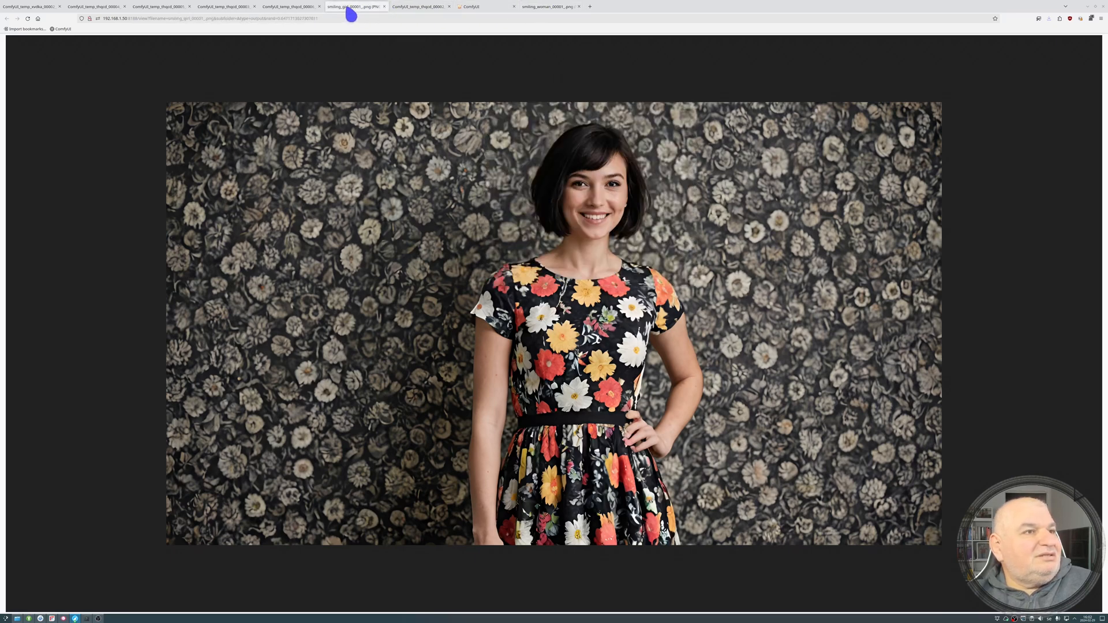
Place the smiling_woman browser tab directly before smiling_girl and compare the two images.
left_click_drag(539, 6, 402, 14)
left_click(403, 8)
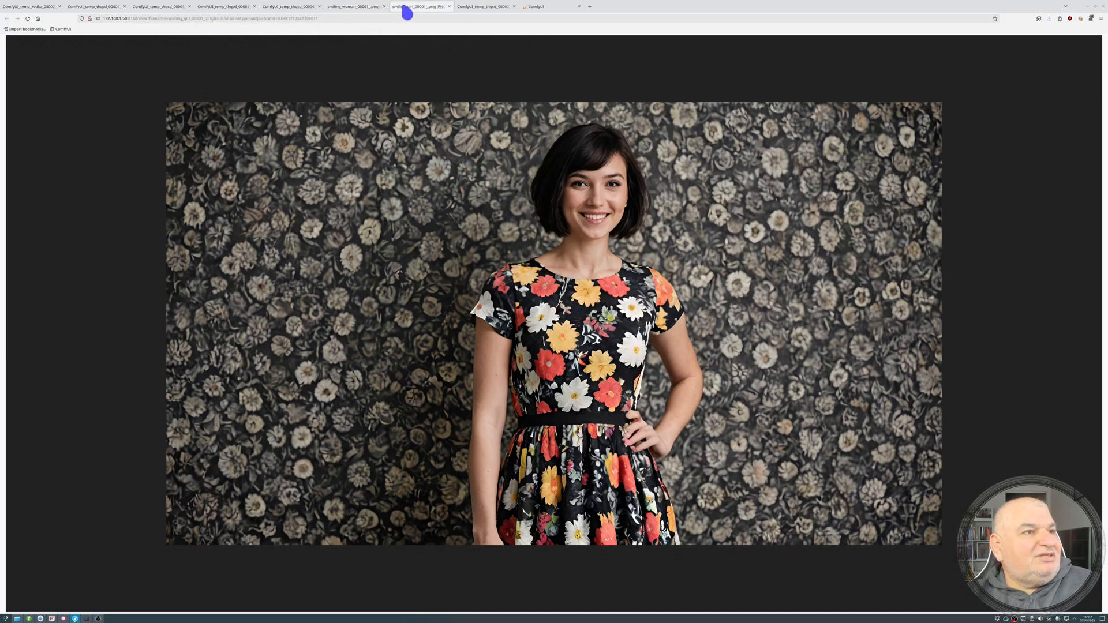
left_click(352, 8)
left_click(414, 10)
left_click(358, 8)
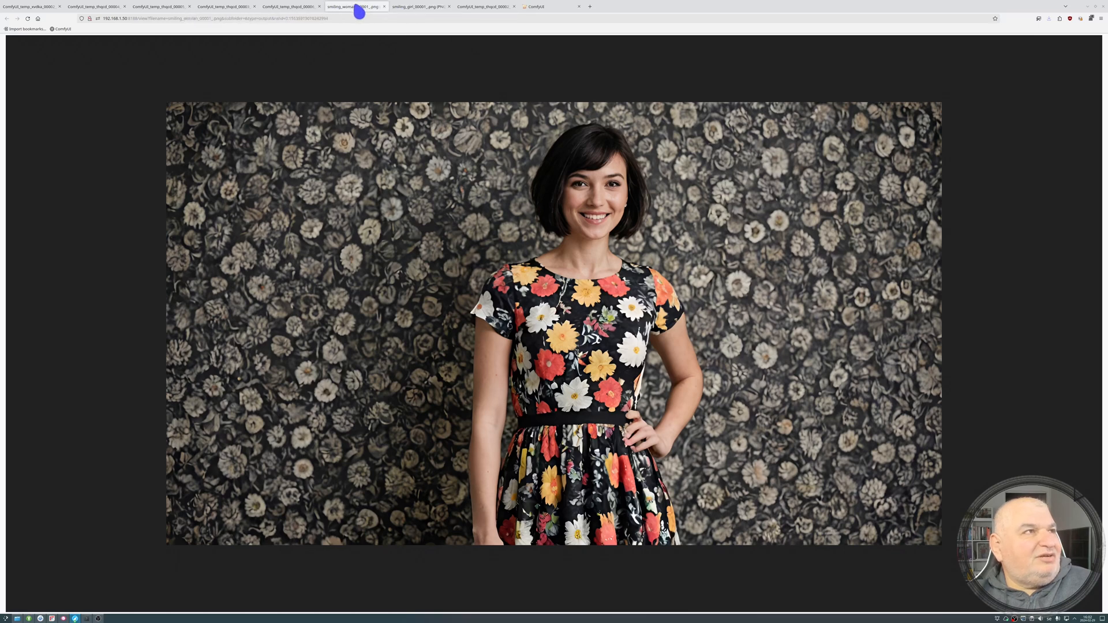
Review the earlier FaceDetailer results in reverse order, from the image before smiling_woman back to the first one.
left_click(294, 8)
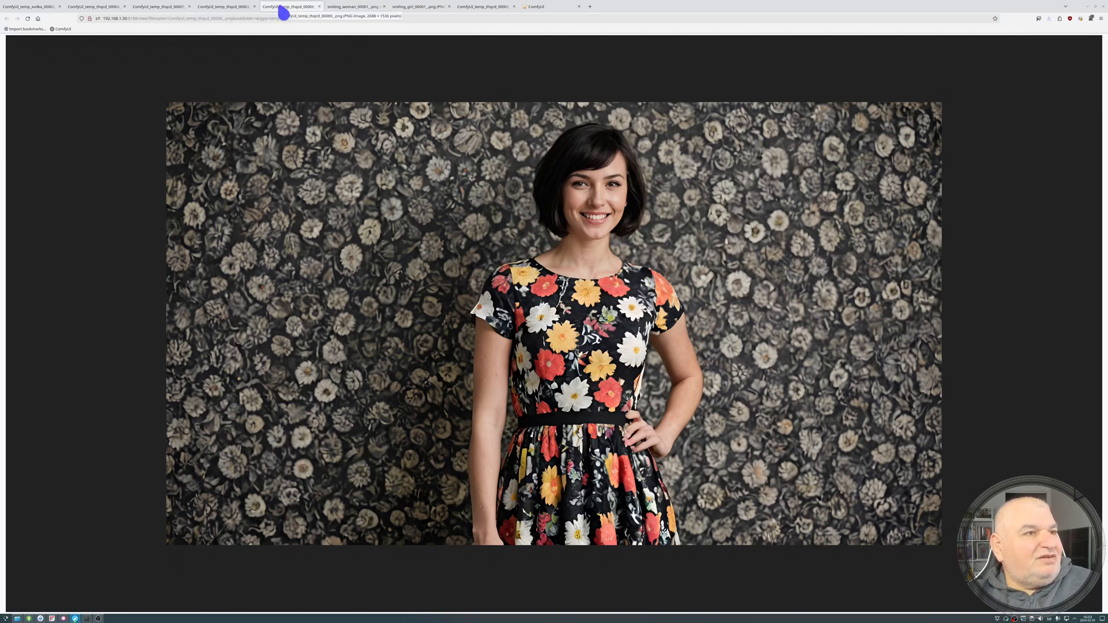
left_click(339, 7)
left_click(290, 8)
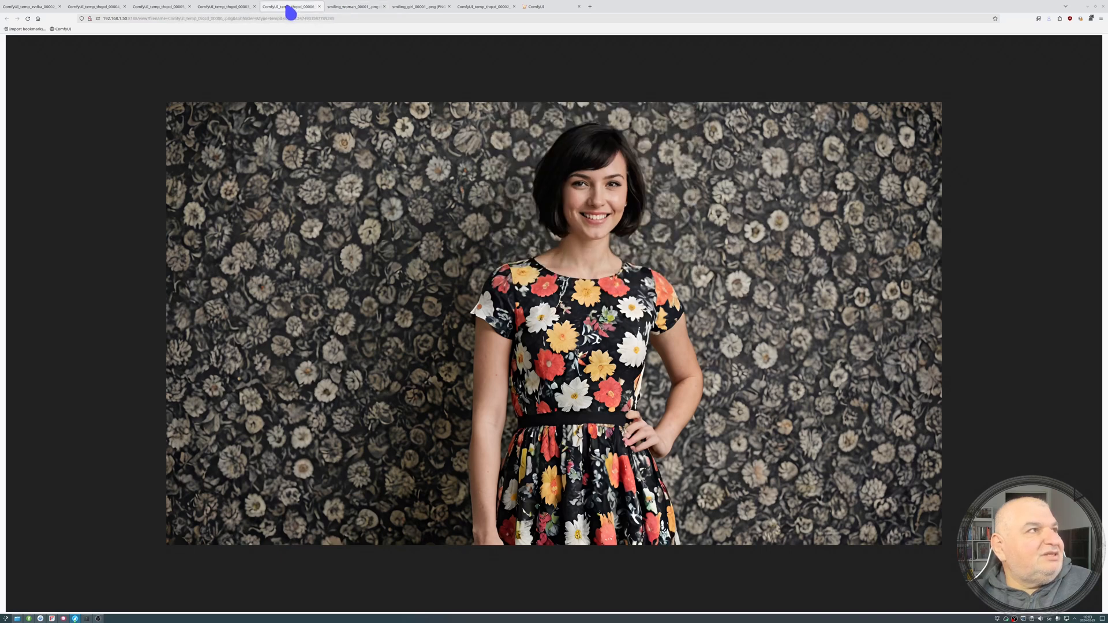
left_click(231, 10)
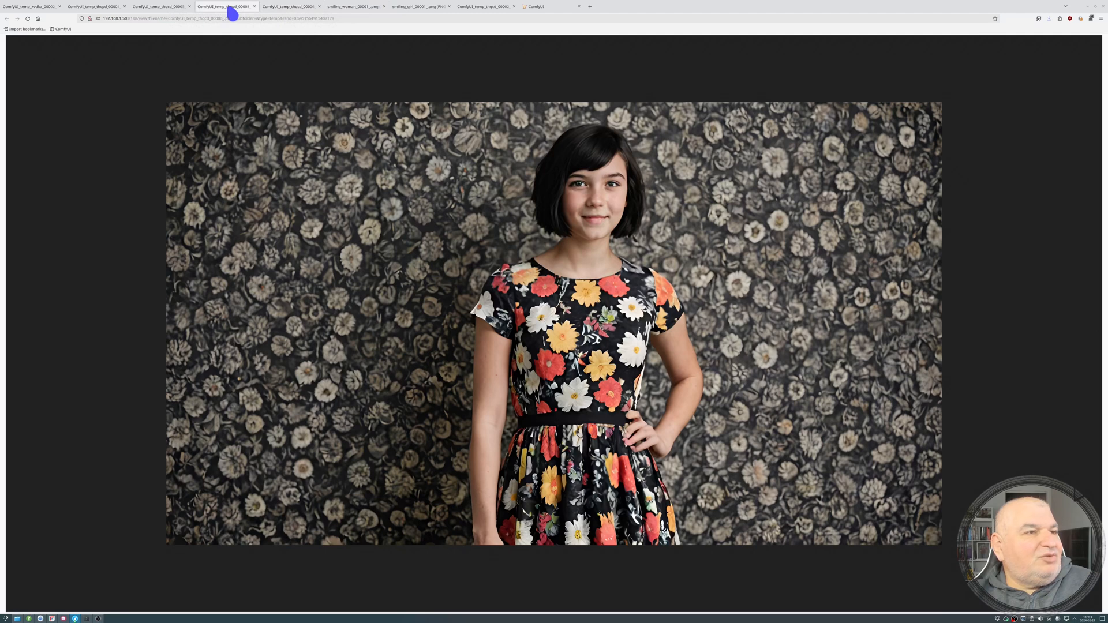
left_click(159, 8)
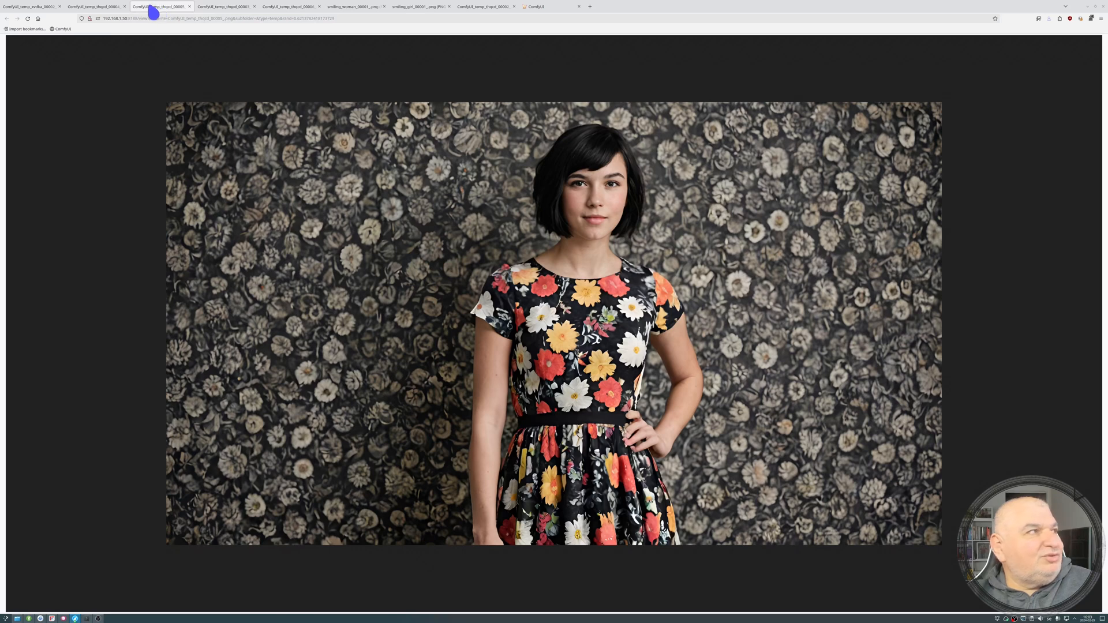
left_click(99, 9)
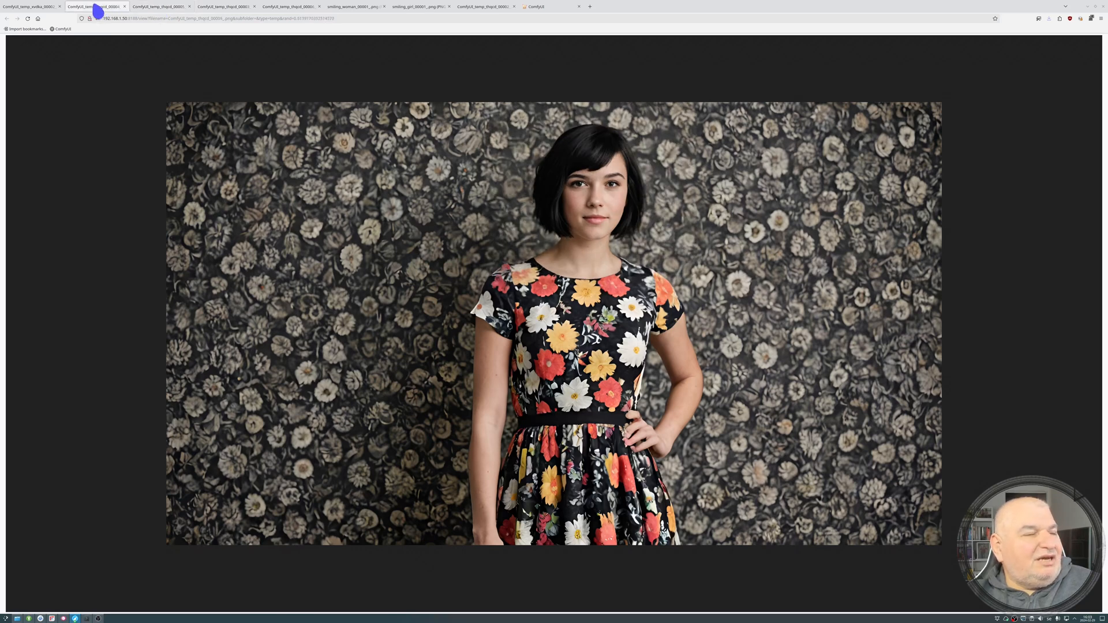
Display the original non-smiling portrait and enlarge it to 200% to match the size of the upscaled results.
left_click(38, 9)
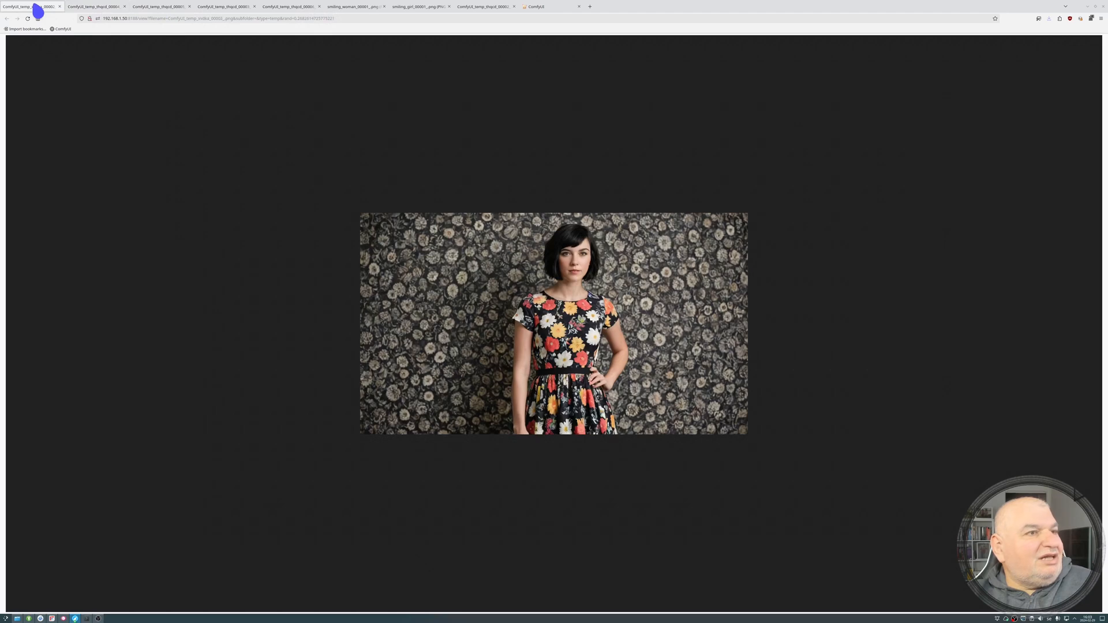
scroll(571, 275, "up", 5, "ctrl")
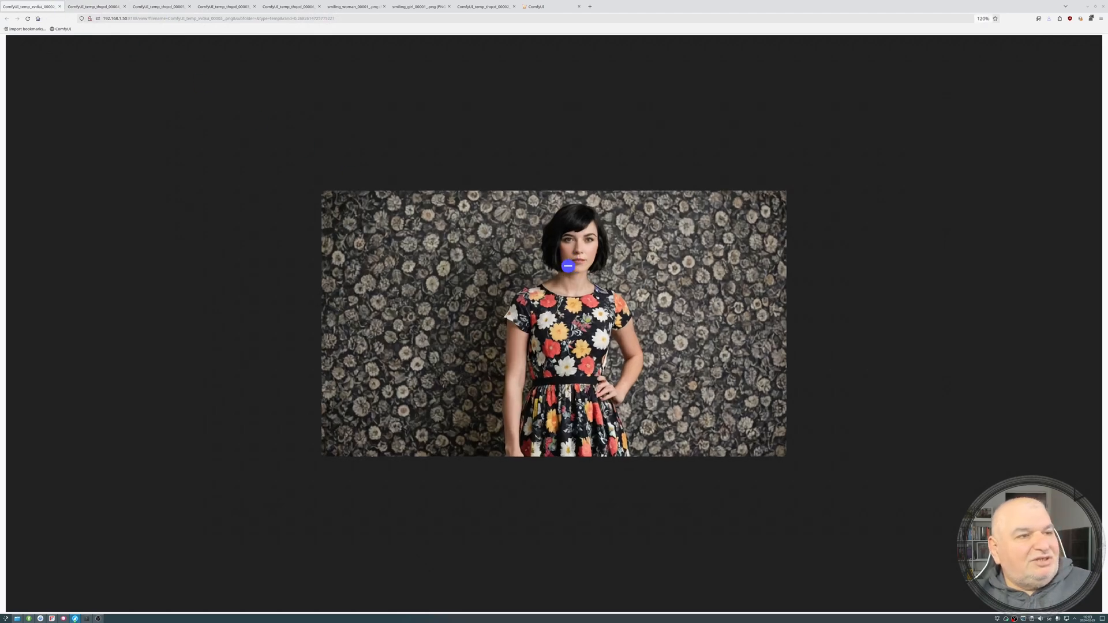
scroll(569, 266, "up", 1, "ctrl")
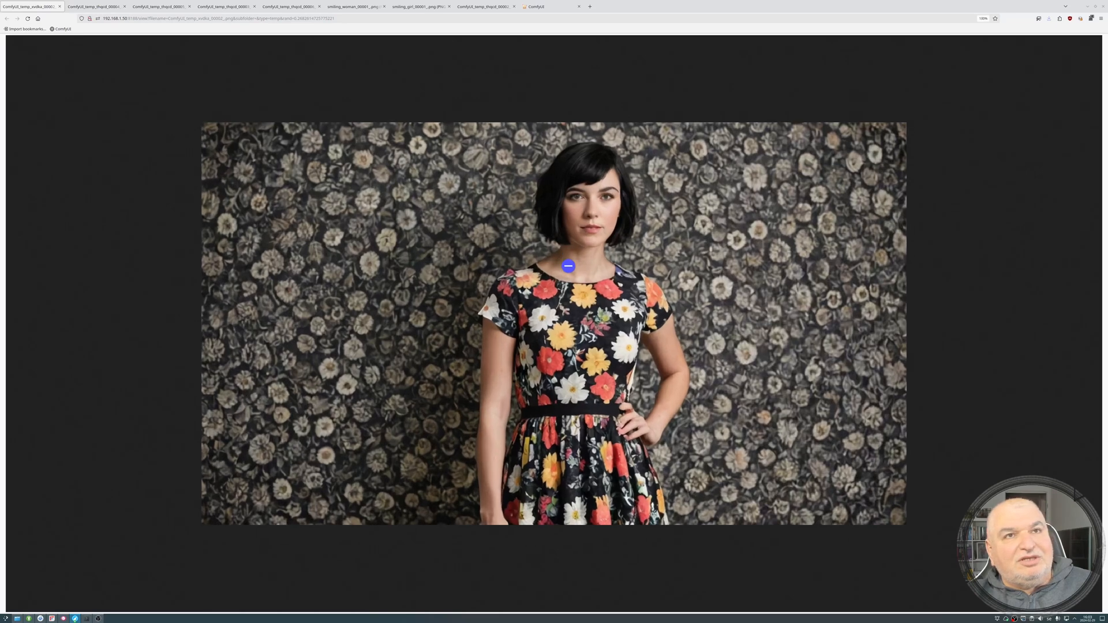
scroll(569, 266, "up", 2, "ctrl")
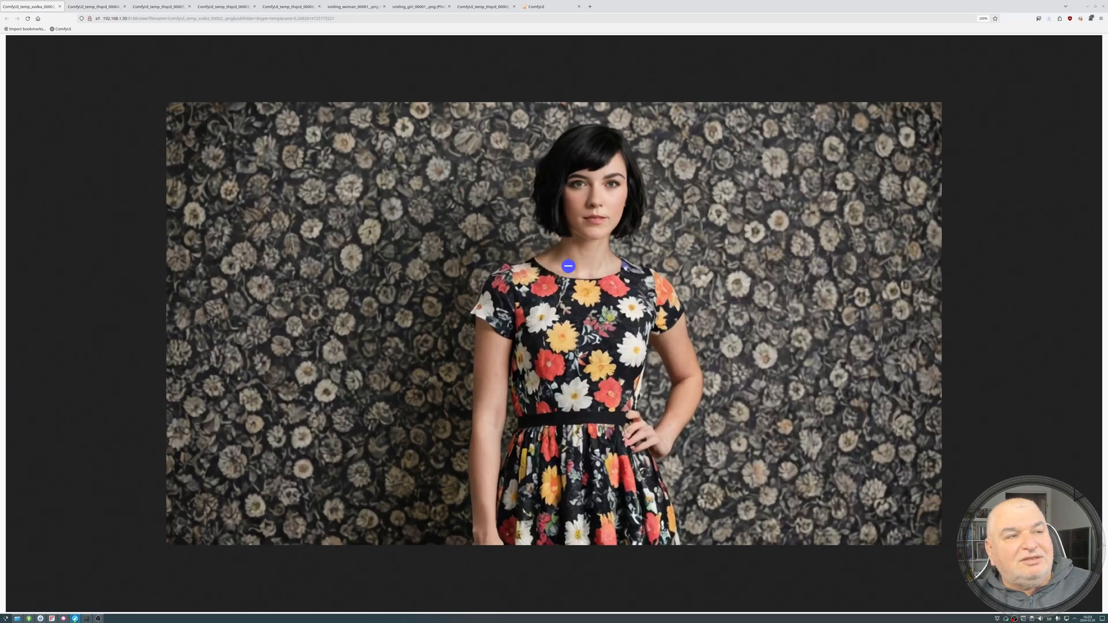
Examine the FaceDetailer results in forward order, from the image after the original portrait to smiling_woman.
left_click(85, 12)
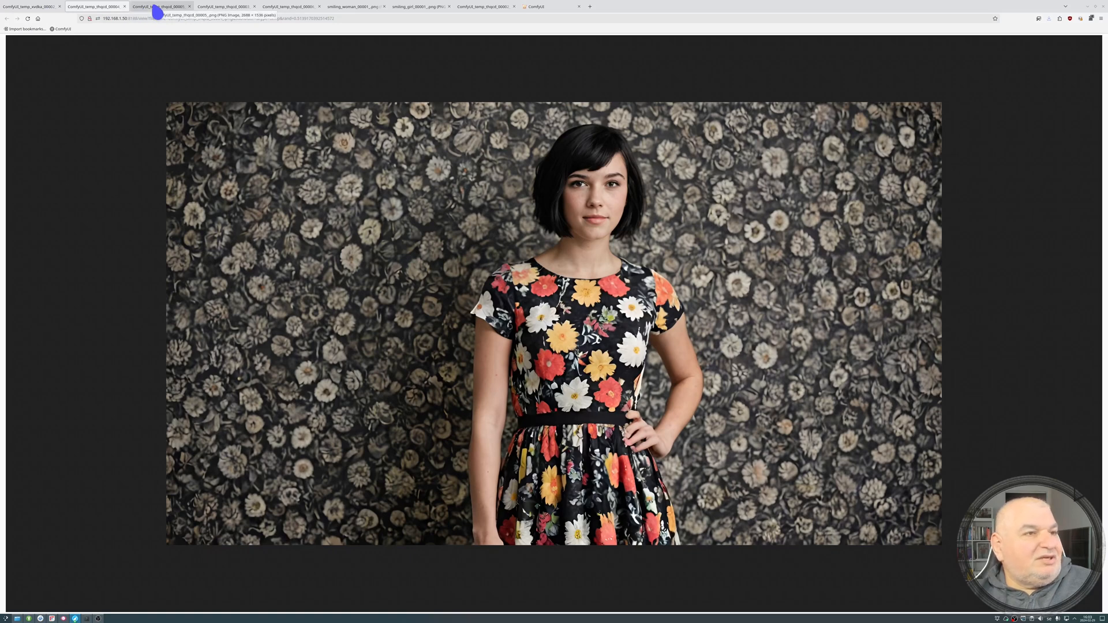
left_click(157, 12)
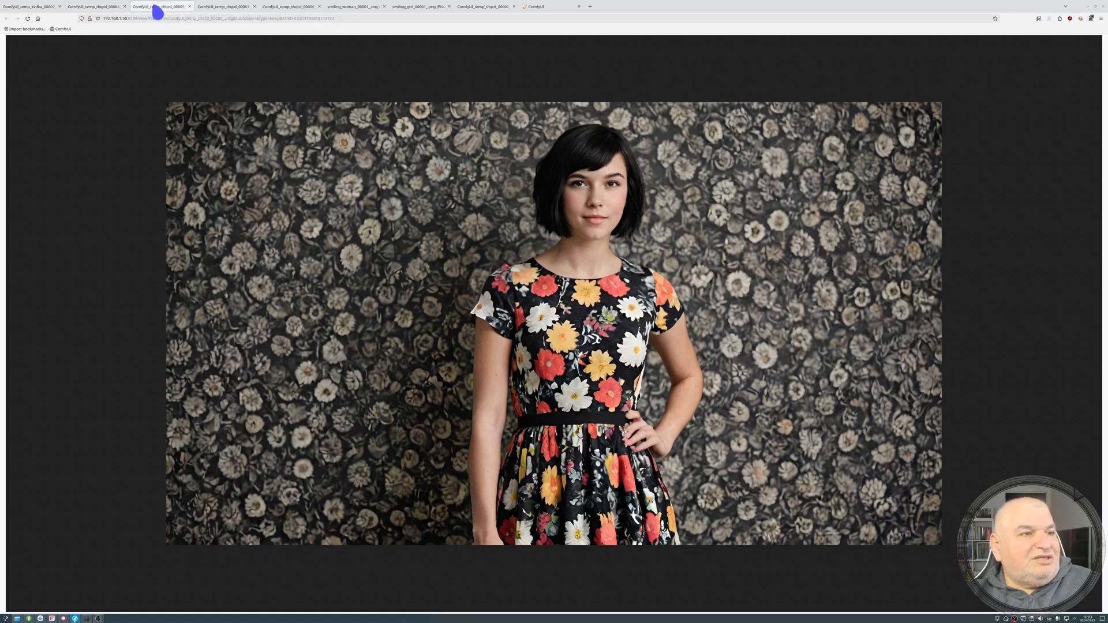
left_click(207, 8)
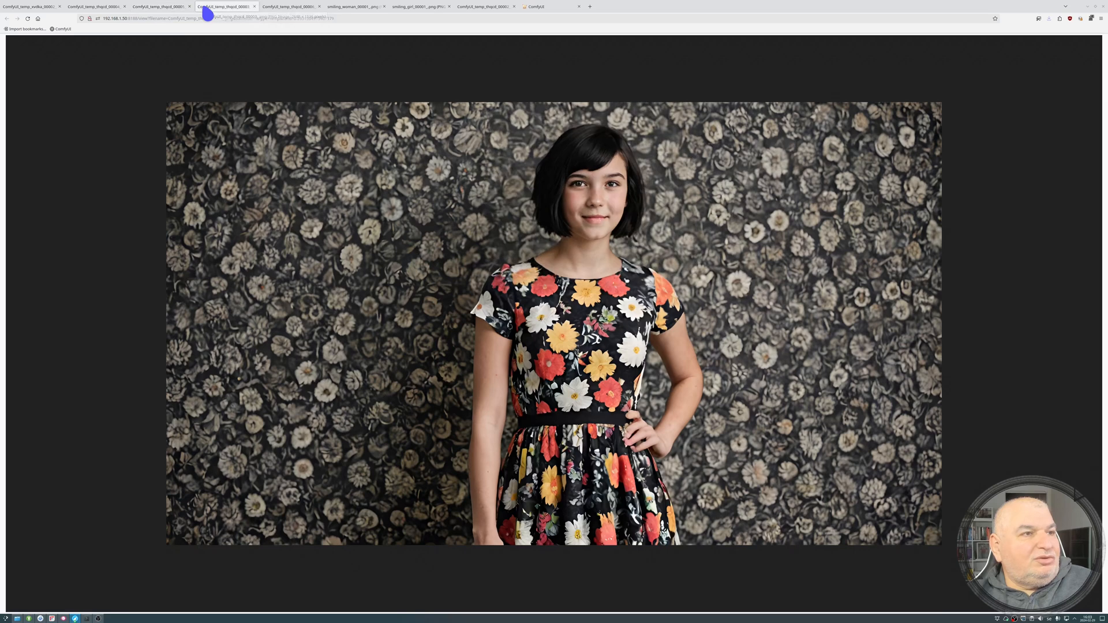
left_click(282, 9)
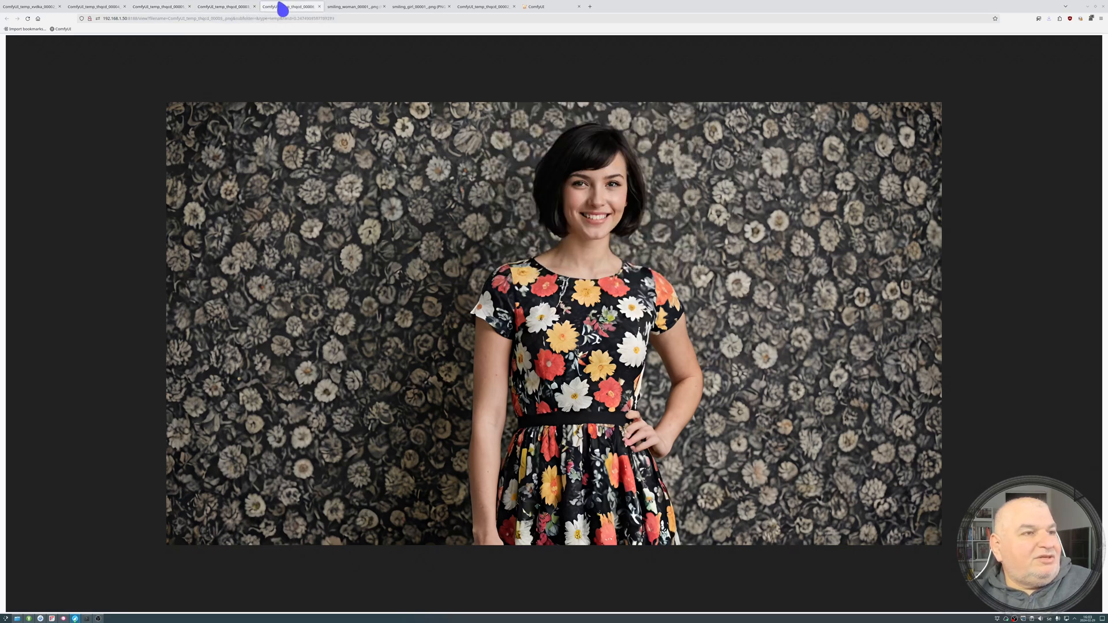
left_click(347, 8)
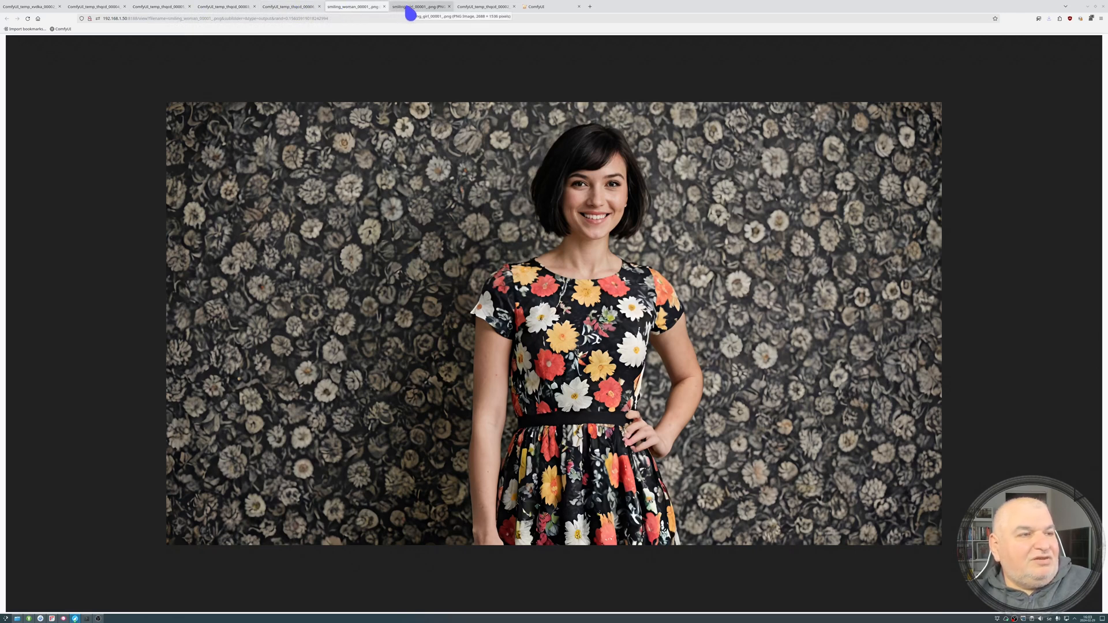
Compare smiling_woman with the result before it and with smiling_girl, ending on the childlike-face version.
left_click(292, 8)
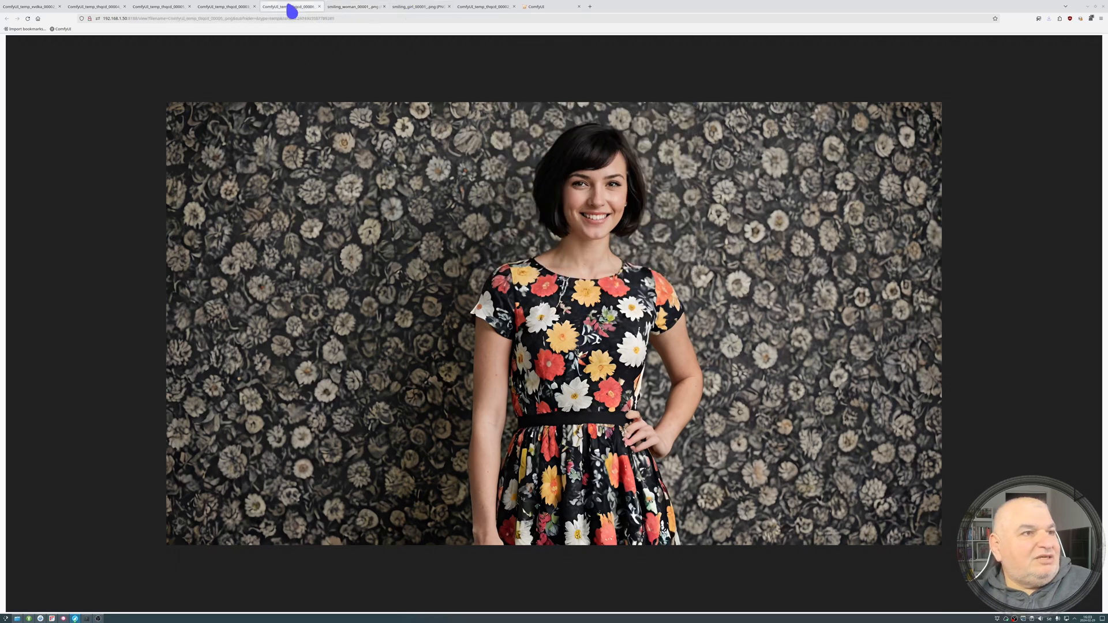
left_click(351, 8)
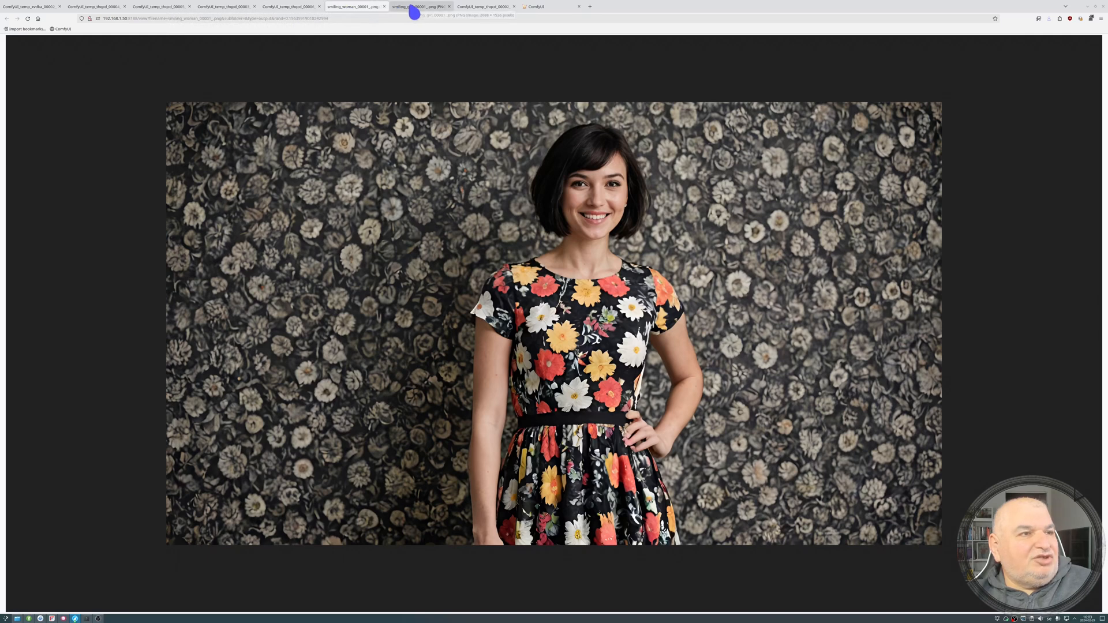
left_click(415, 8)
left_click(354, 8)
left_click(408, 9)
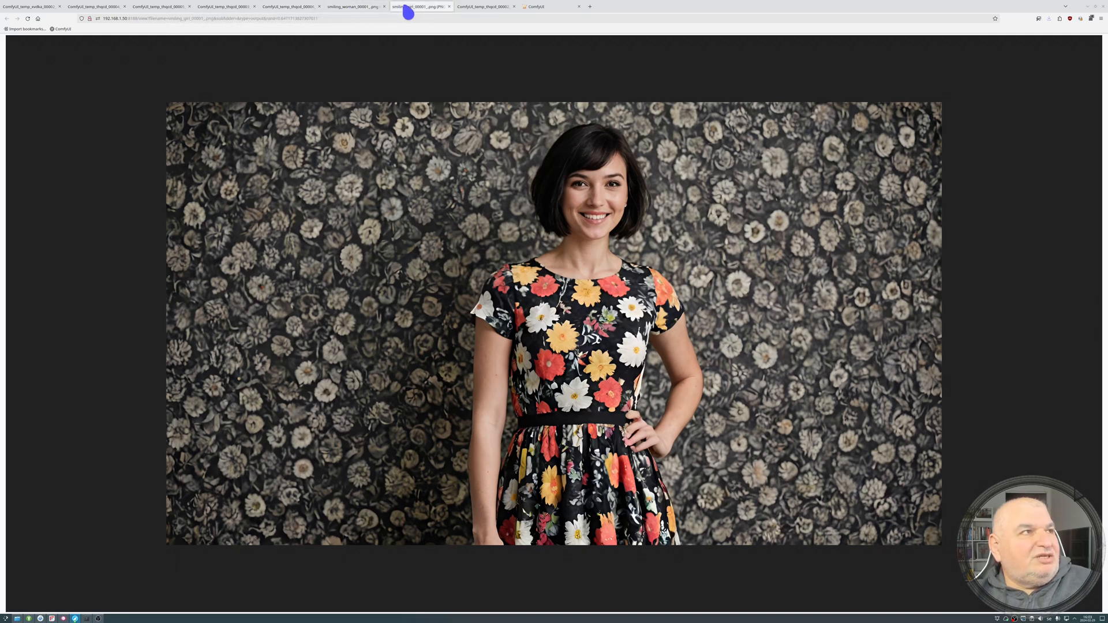
left_click(353, 8)
left_click(394, 9)
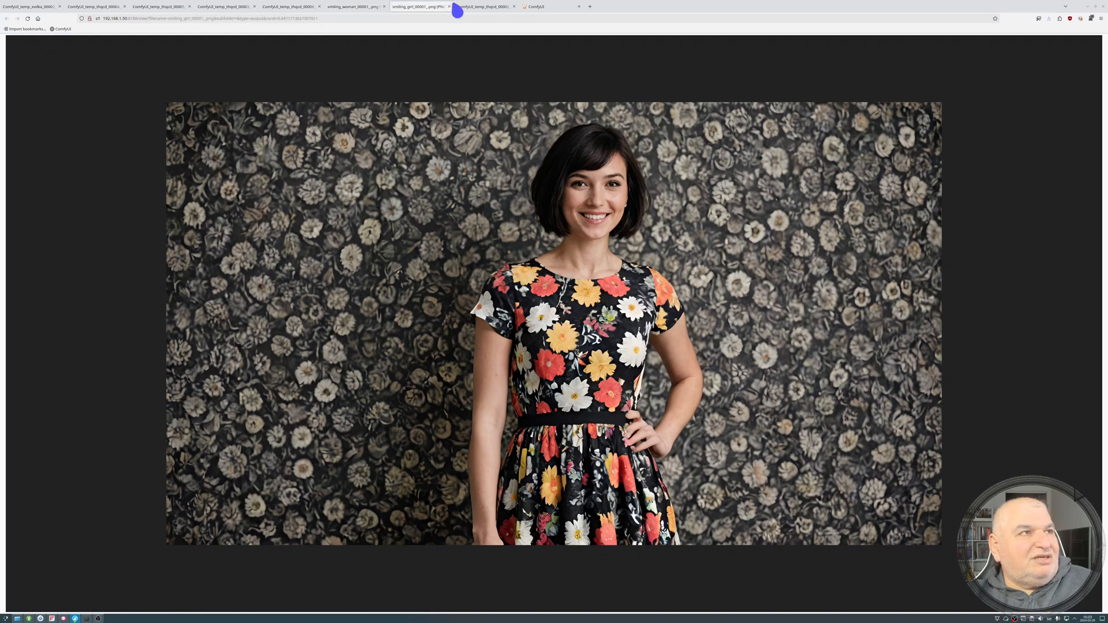
left_click(471, 8)
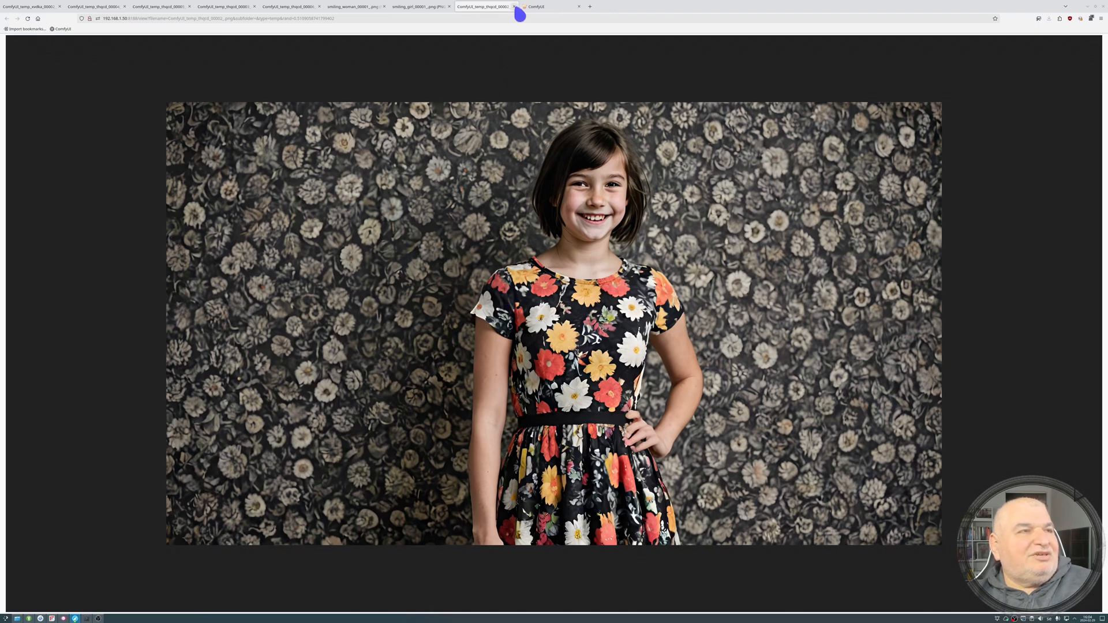
Return to the ComfyUI workflow and move the upscale Preview Image node left, beneath the Upscale Image node.
left_click(535, 7)
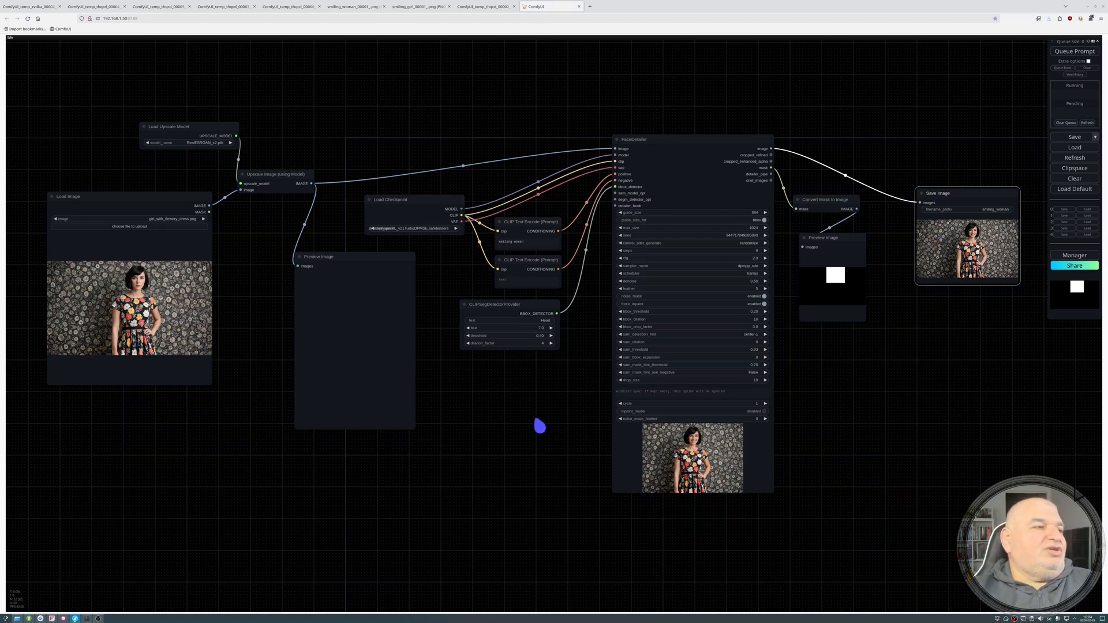
left_click(354, 264)
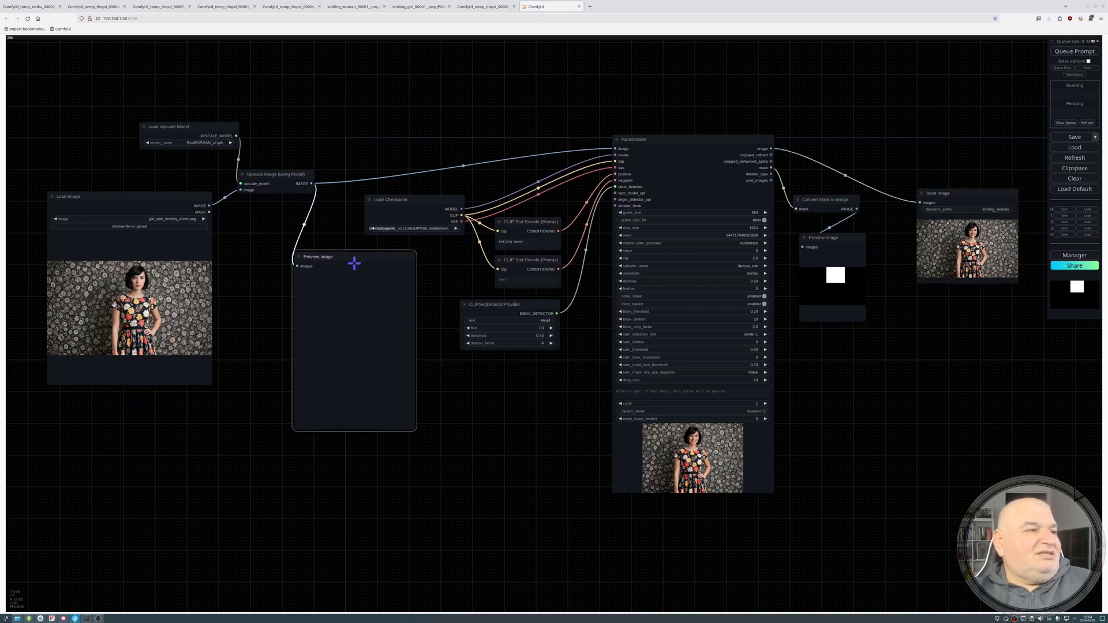
left_click_drag(355, 264, 304, 277)
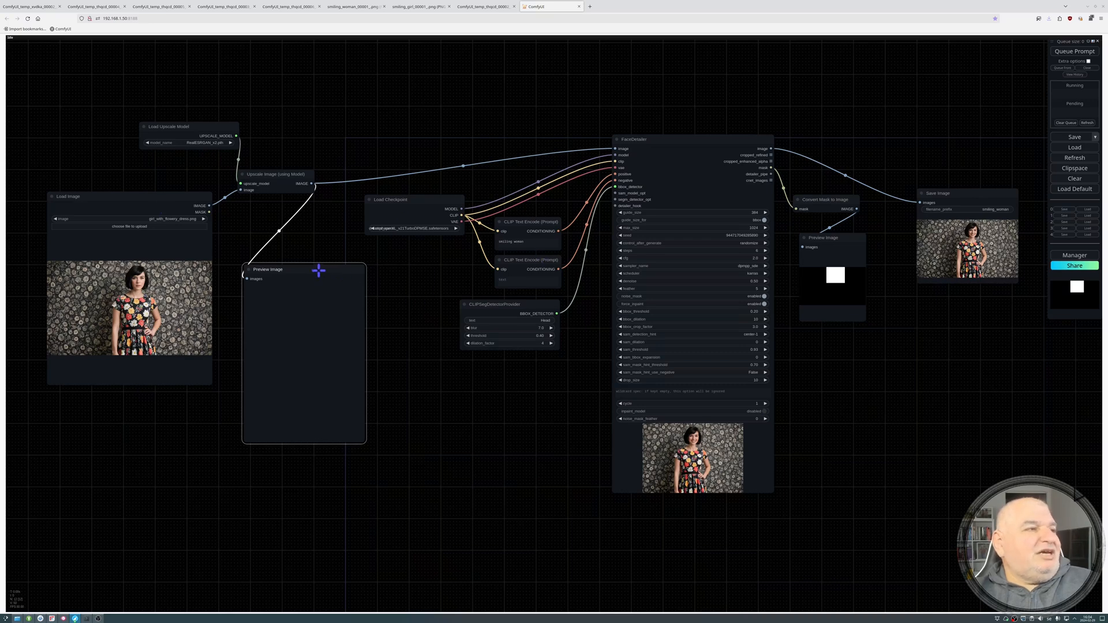
left_click_drag(319, 270, 332, 259)
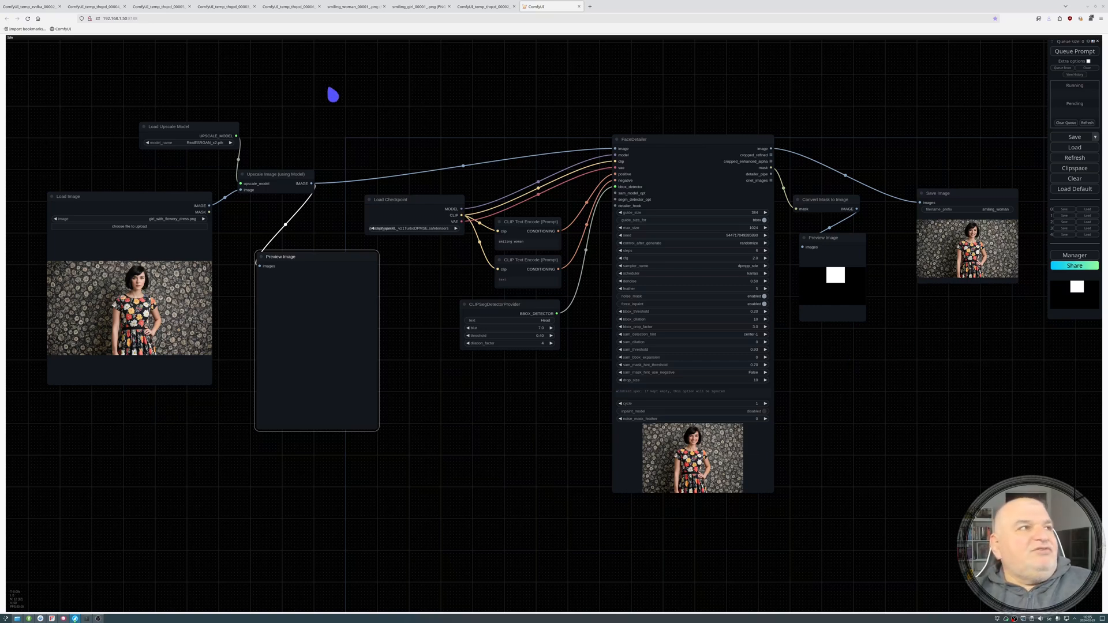
Compare the original non-smiling portrait repeatedly with the smiling_girl result to examine how the face differs.
left_click(470, 7)
left_click(428, 7)
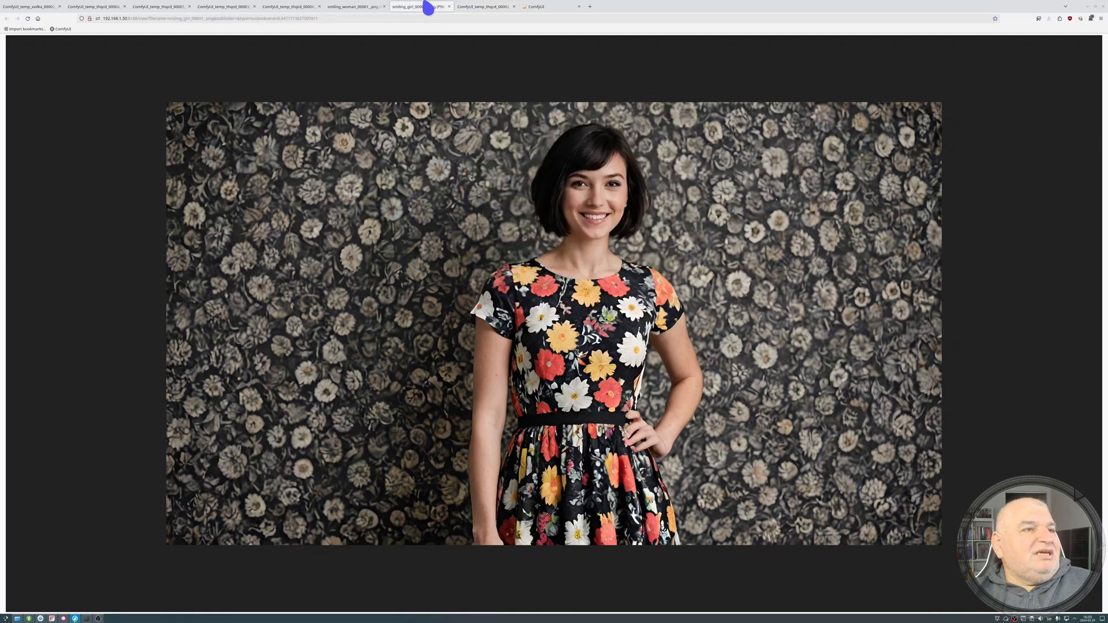
left_click(55, 7)
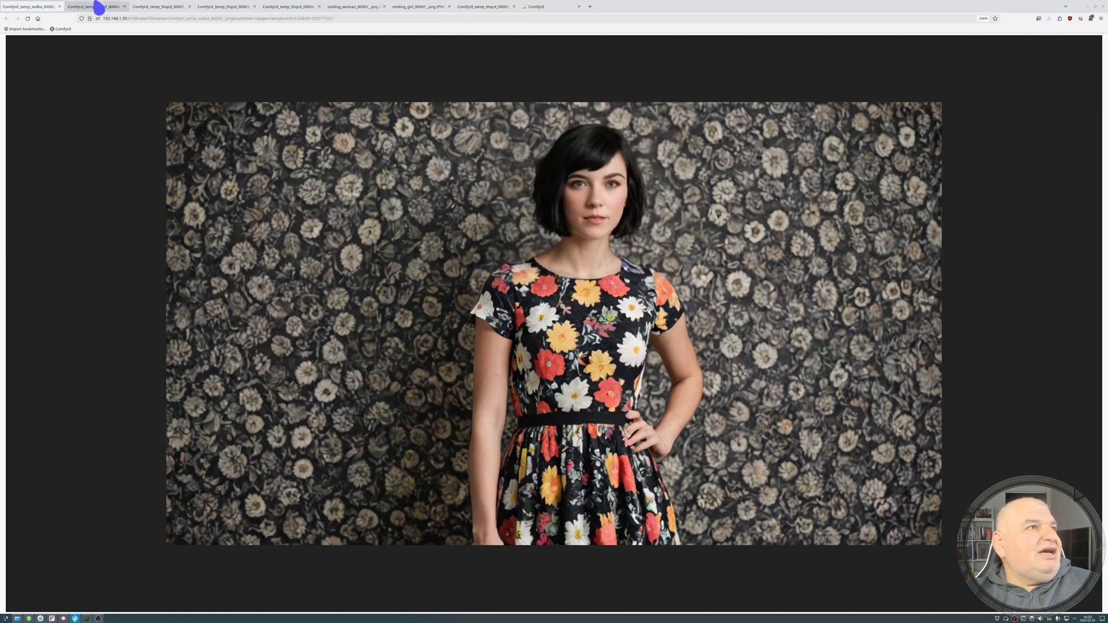
left_click(403, 7)
left_click(20, 8)
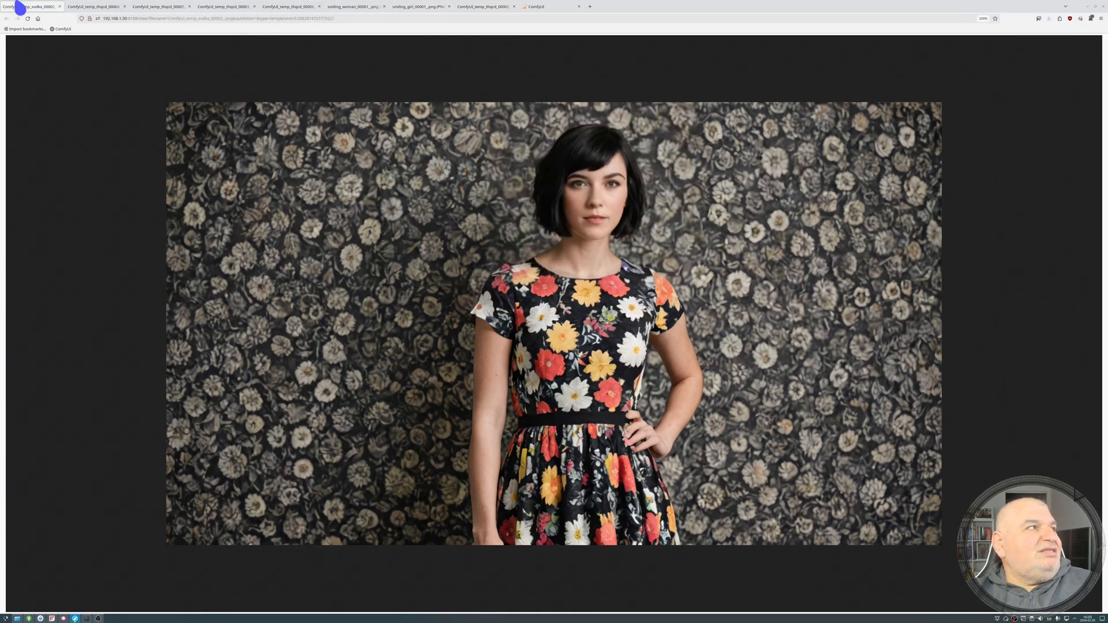
left_click(400, 7)
left_click(33, 8)
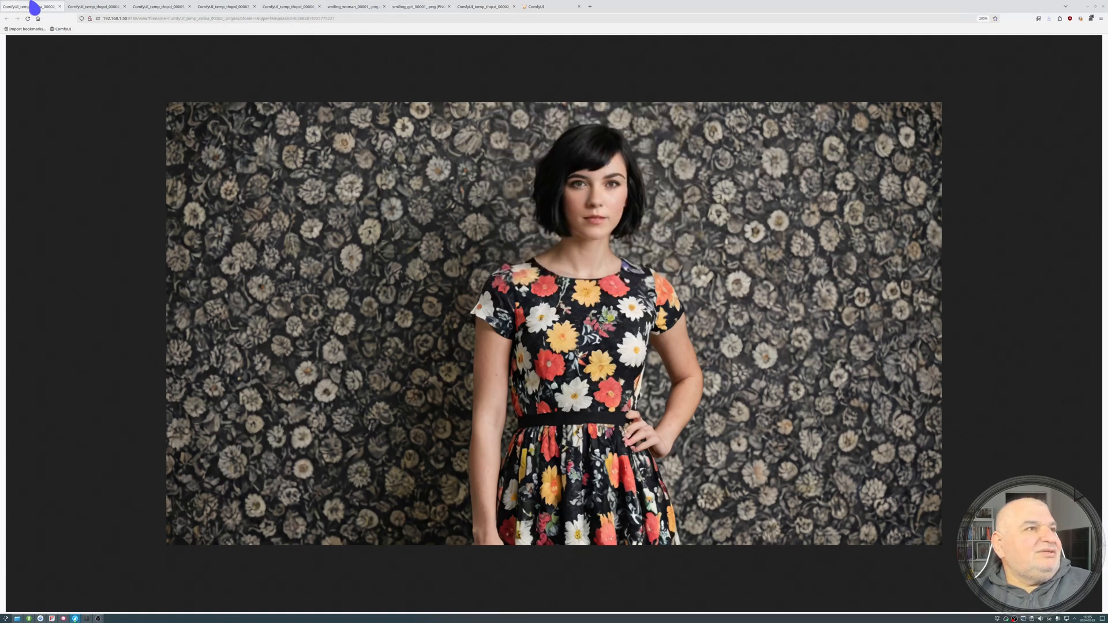
left_click(399, 7)
left_click(26, 7)
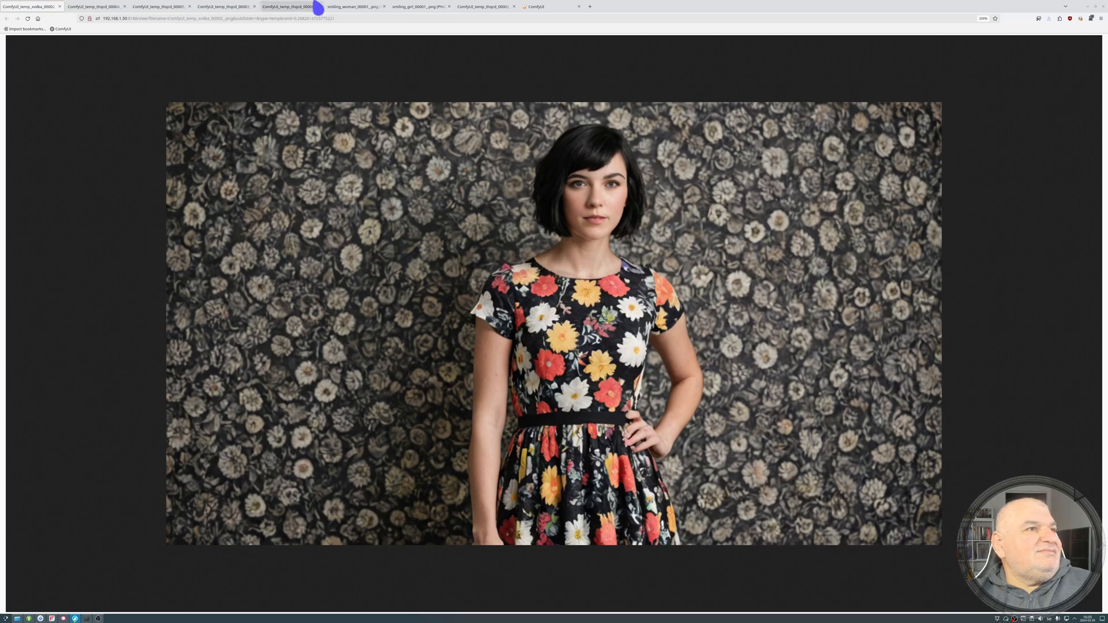
left_click(416, 7)
left_click(34, 6)
left_click(396, 7)
left_click(25, 7)
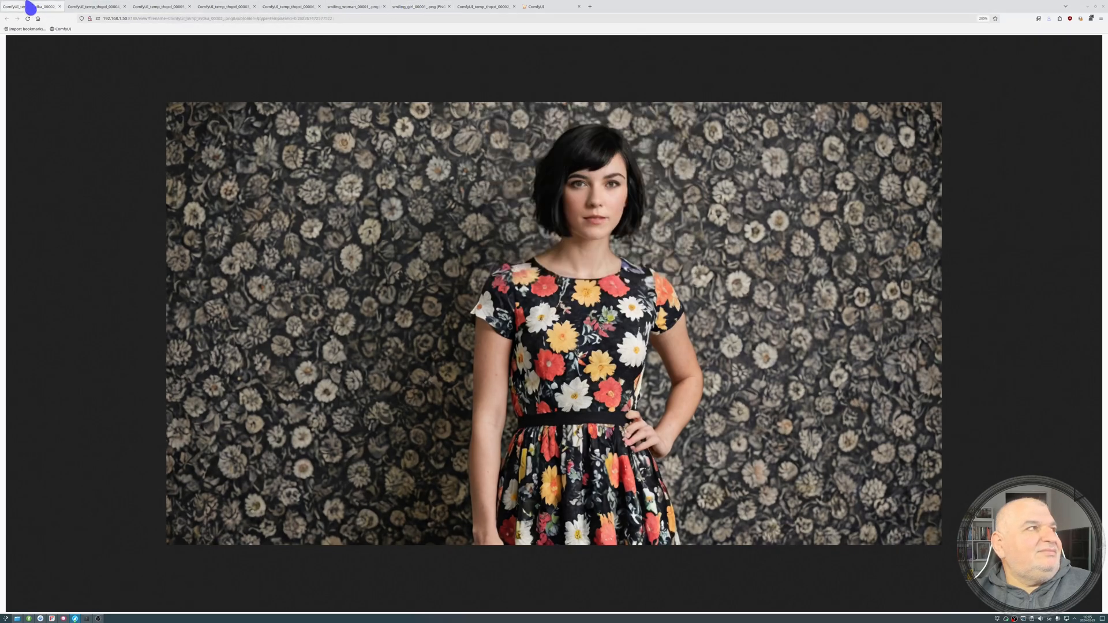
left_click(414, 7)
left_click(21, 7)
left_click(423, 7)
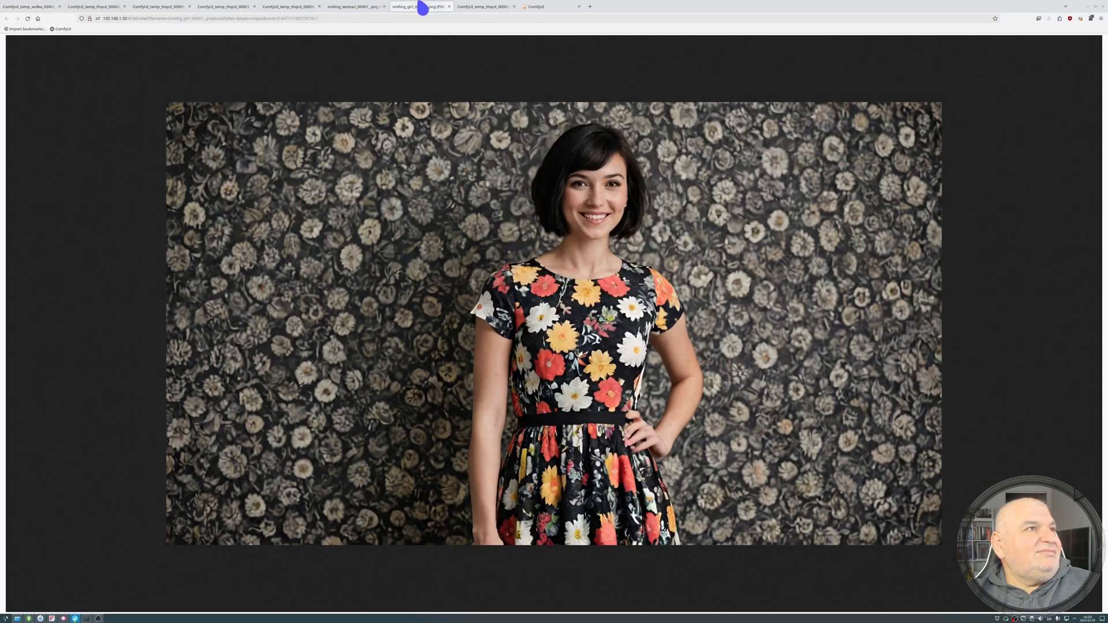
left_click(20, 7)
left_click(410, 7)
left_click(19, 7)
left_click(376, 7)
left_click(25, 6)
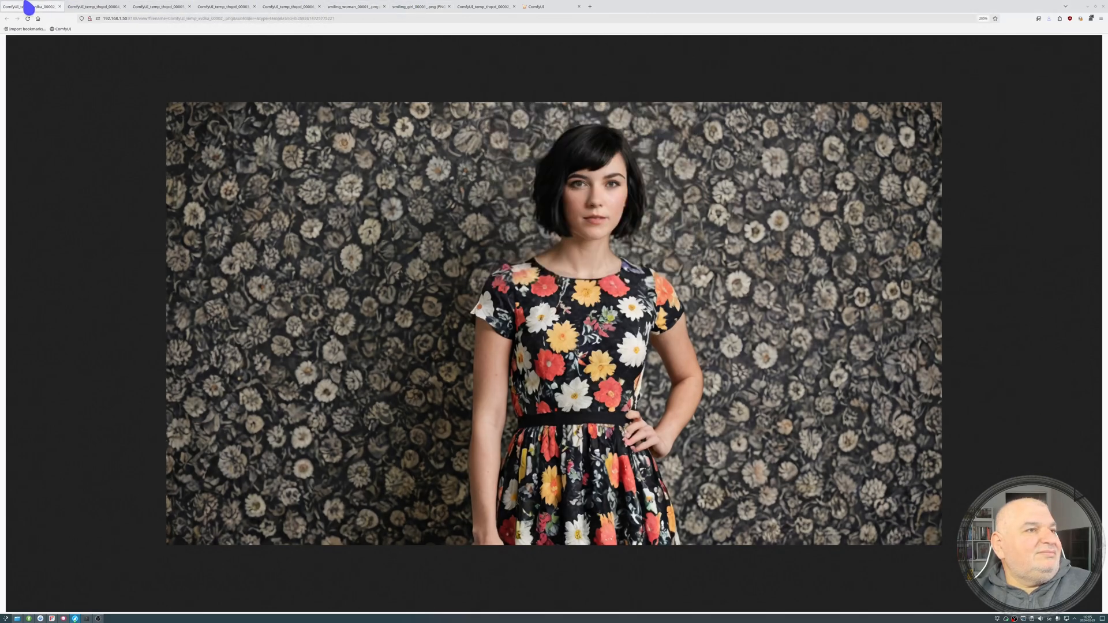
Alternate between the smiling_girl image and the childlike-face version to examine the differences in the face.
left_click(466, 7)
left_click(410, 7)
left_click(460, 7)
left_click(433, 7)
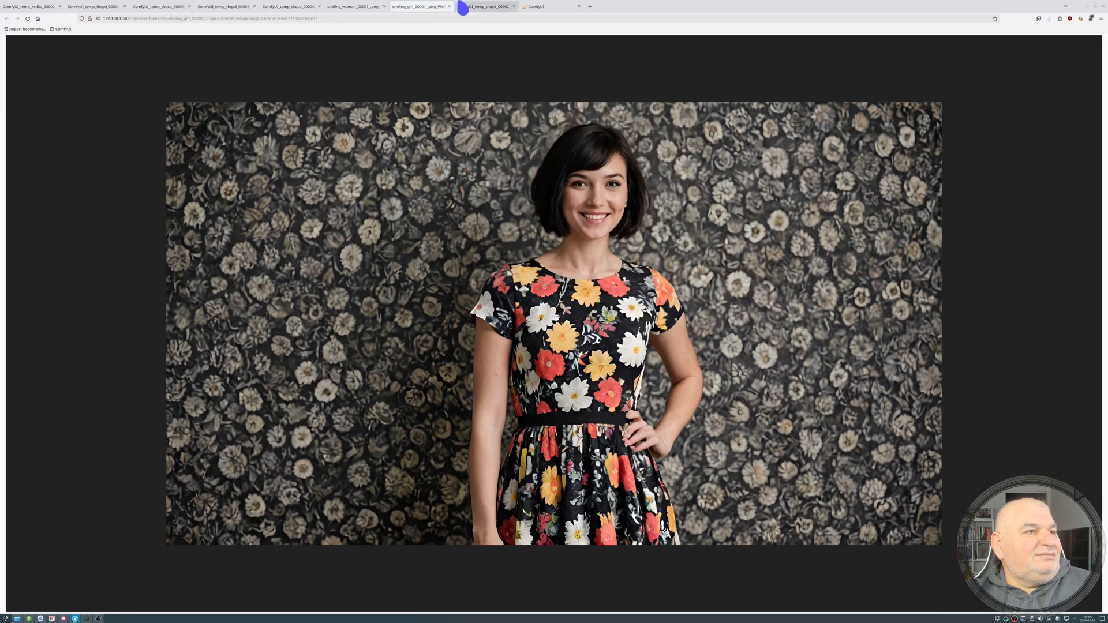
left_click(464, 7)
left_click(428, 7)
left_click(463, 7)
left_click(430, 6)
left_click(464, 7)
left_click(430, 7)
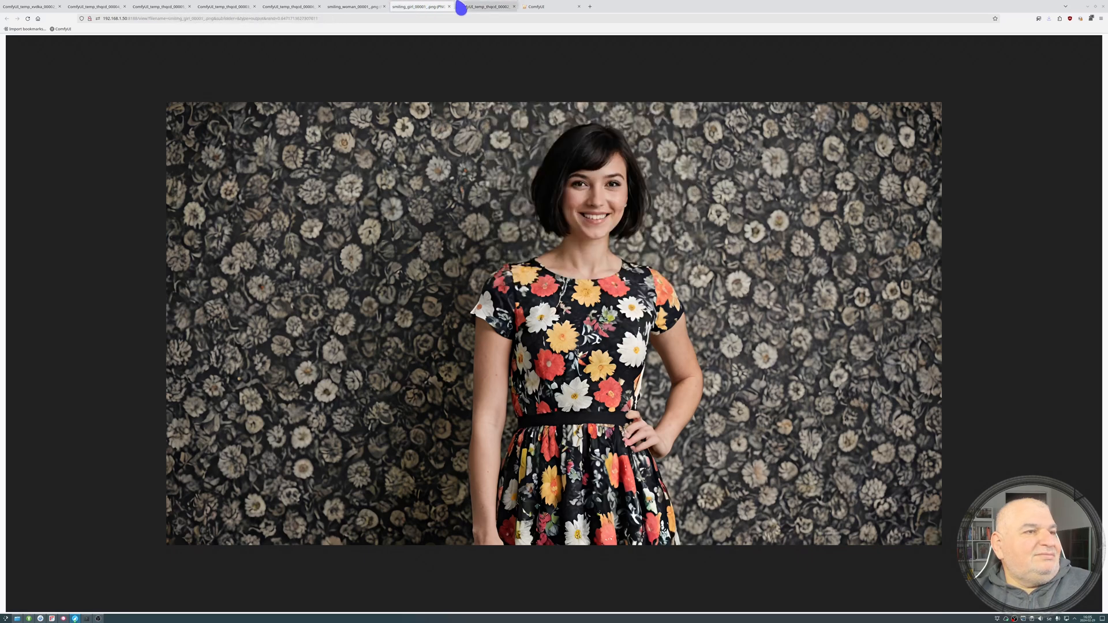